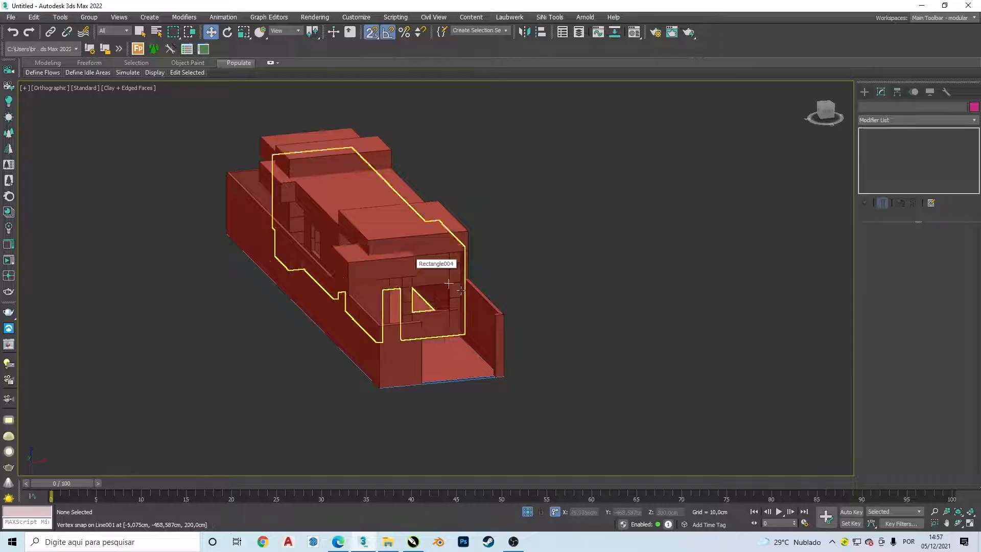
middle_click_drag(617, 364, 594, 312)
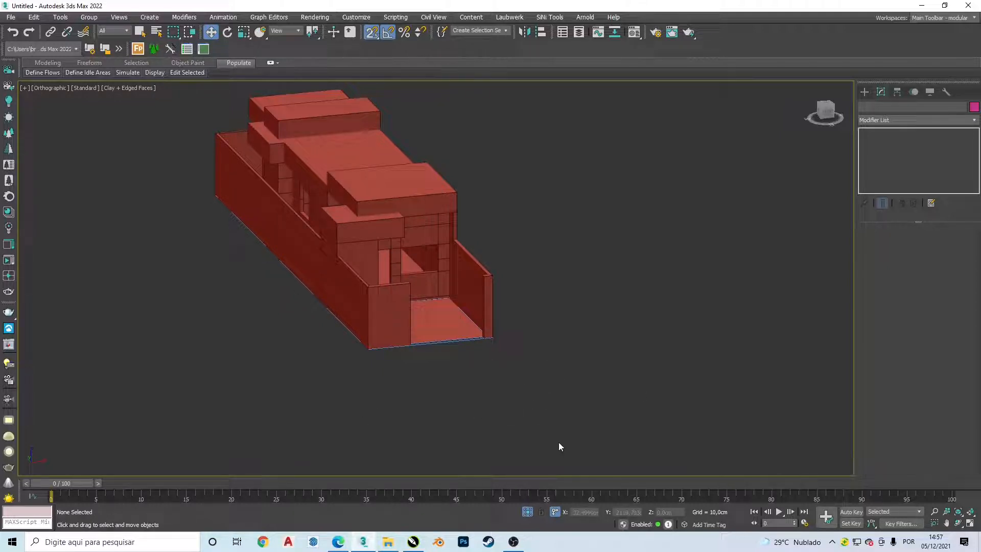
middle_click_drag(535, 419, 554, 432)
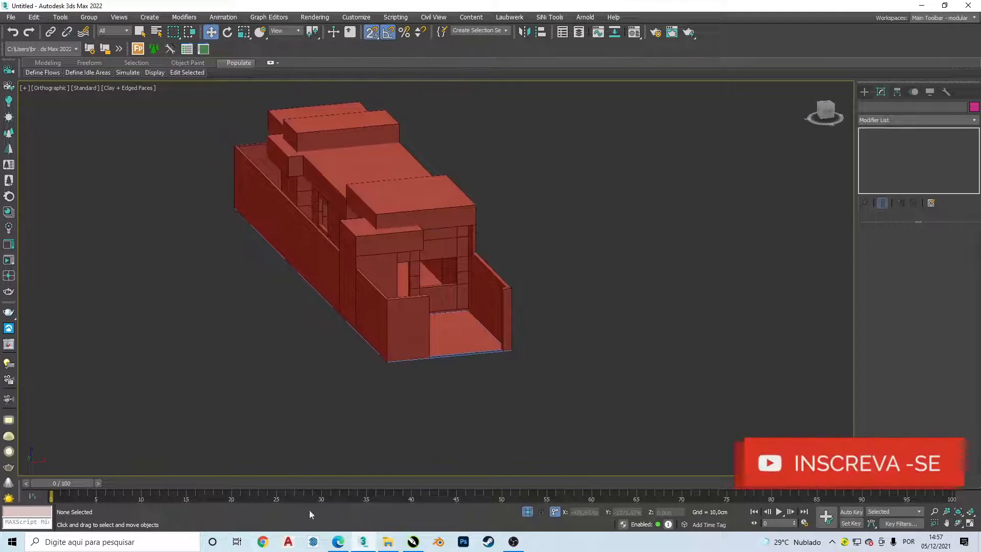
- Switch to Chrome, search Google Images for "GUIA ASFALTO" and open the photo of an asphalt road with a concrete curb
left_click(264, 543)
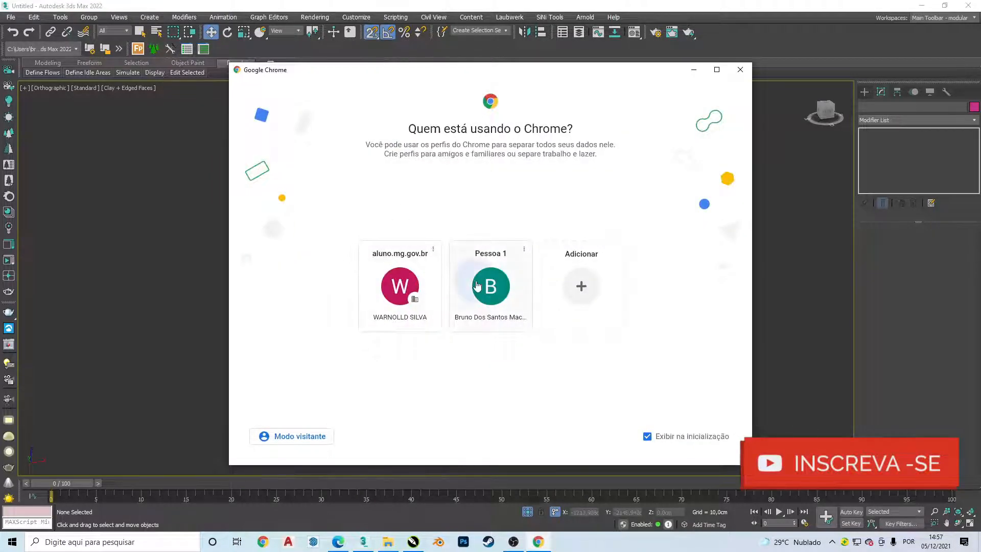
left_click(458, 276)
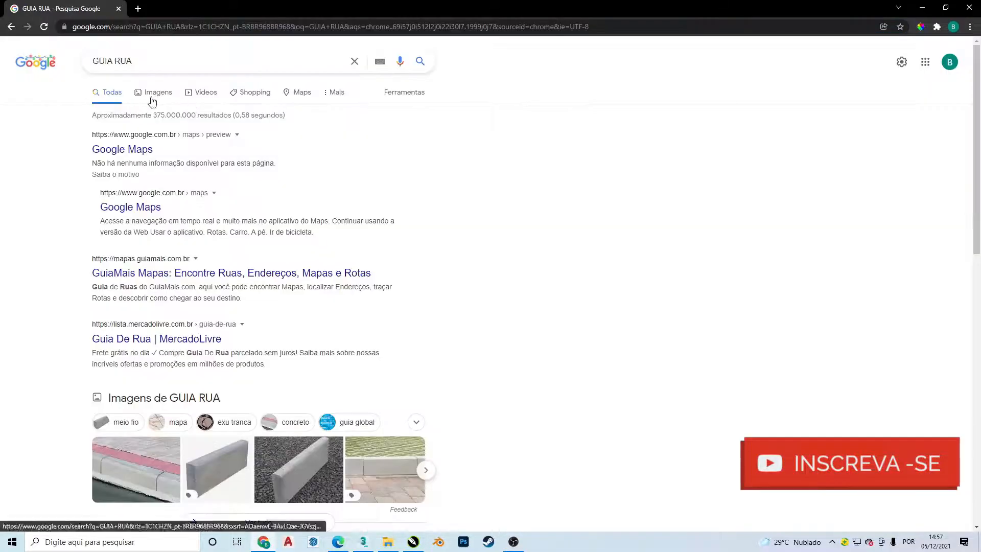
left_click(152, 93)
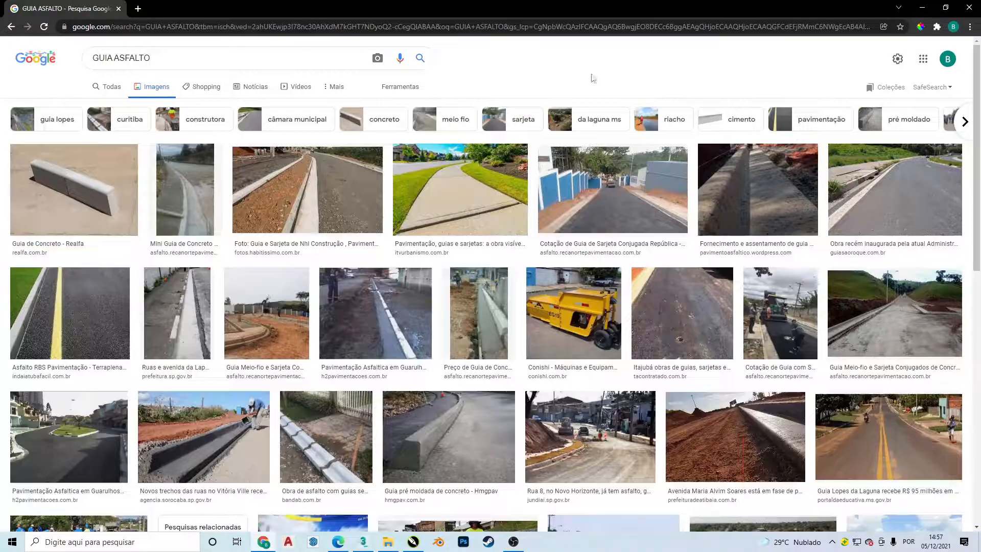
left_click(848, 194)
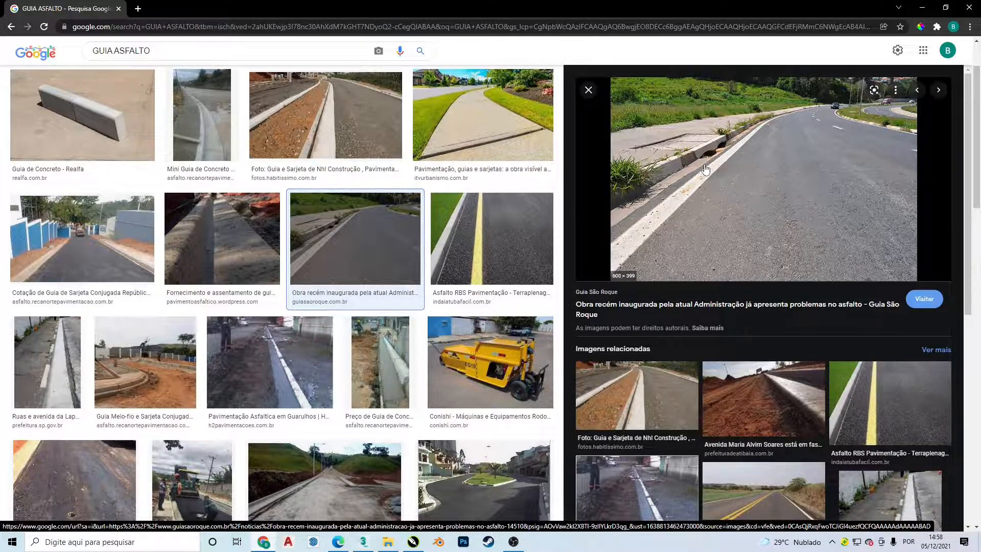
- Switch back to 3ds Max and, in the Top view, draw a Plane about 1047 cm by 5129 cm in front of the house
key("alt+Tab")
middle_click_drag(583, 239, 566, 202)
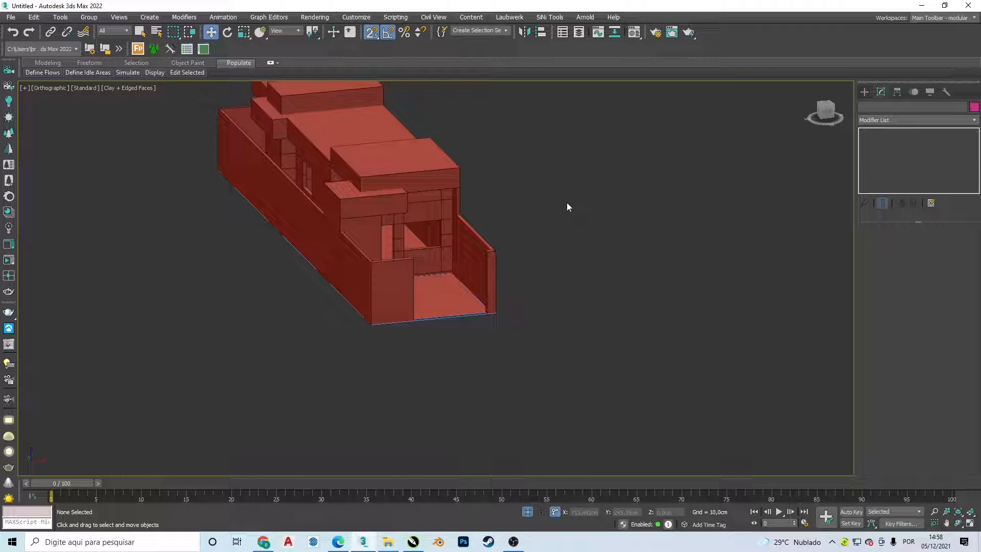
left_click(863, 93)
left_click(864, 108)
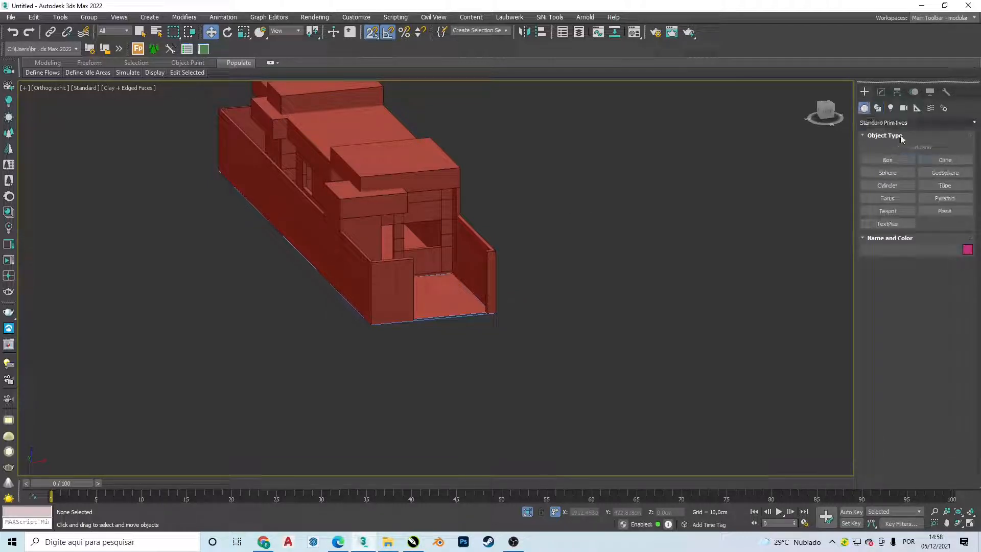
left_click(945, 209)
middle_click_drag(648, 308, 539, 180)
key("t")
scroll(611, 268, "down", 10)
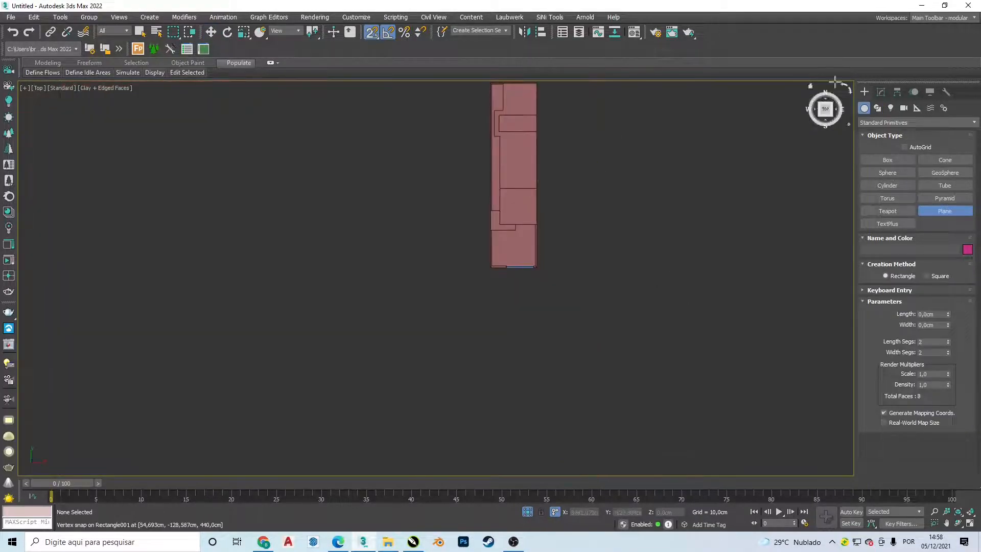
left_click_drag(727, 300, 474, 335)
left_click_drag(338, 366, 253, 397)
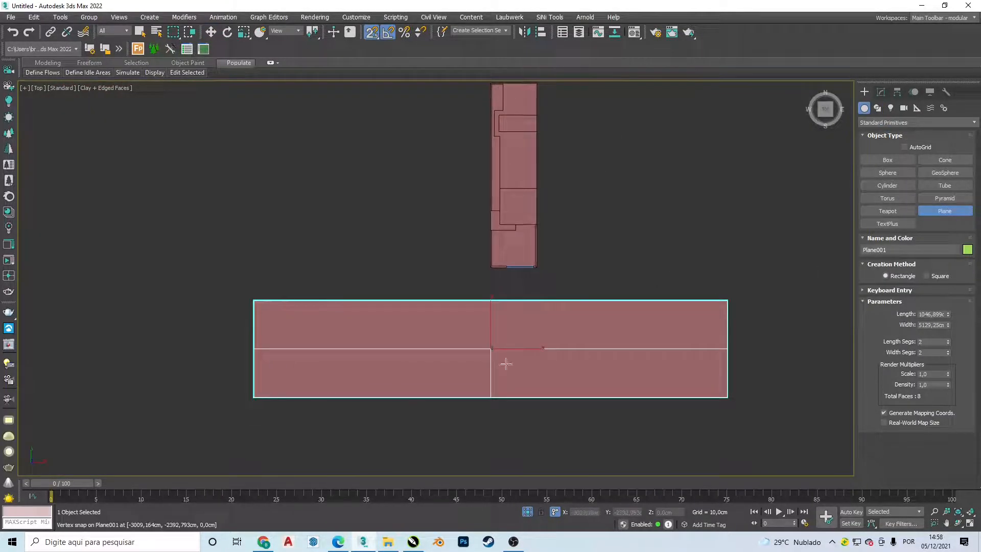
- Set the plane's length to 1500 cm and its width to 5500 cm, and finish creating it
double_click(934, 313)
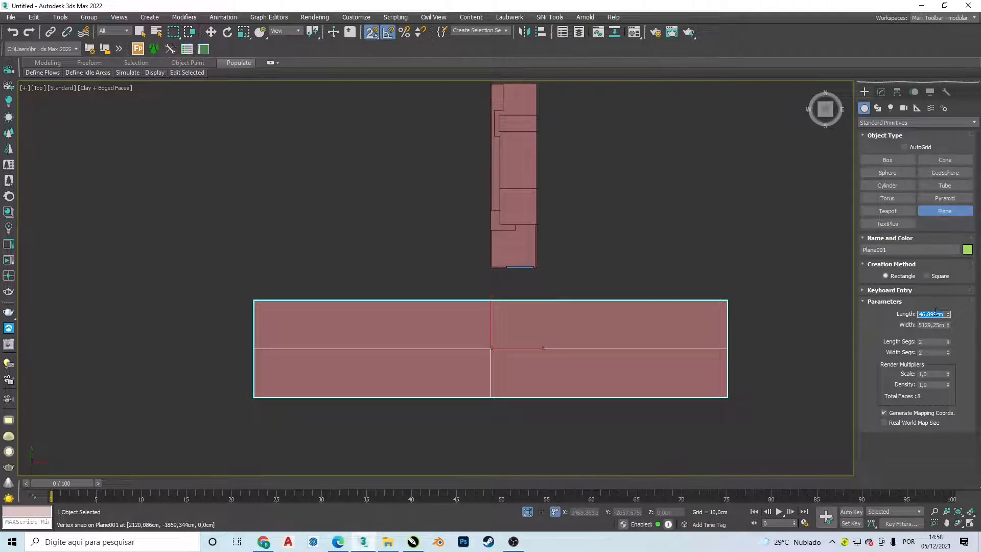
type("300")
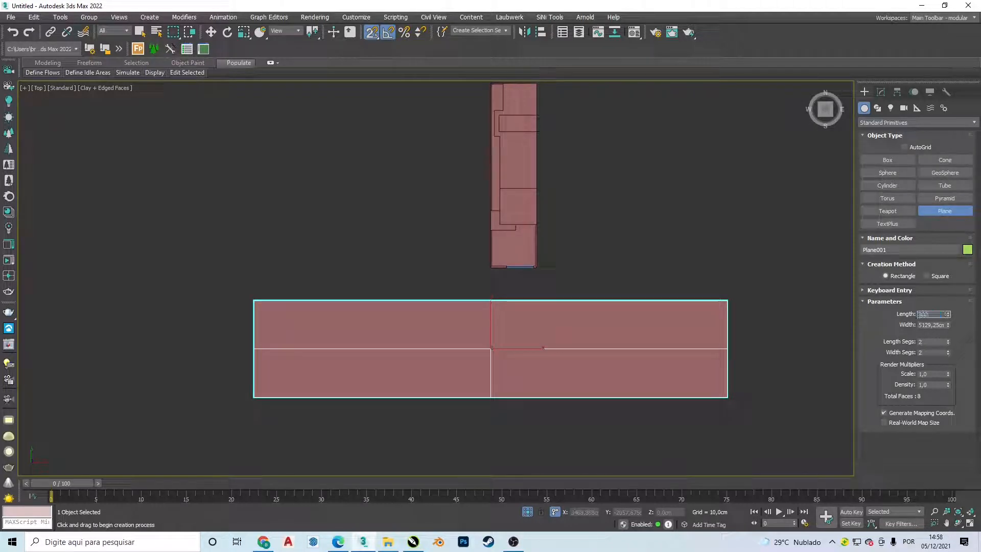
type("0")
key("Tab")
type("30")
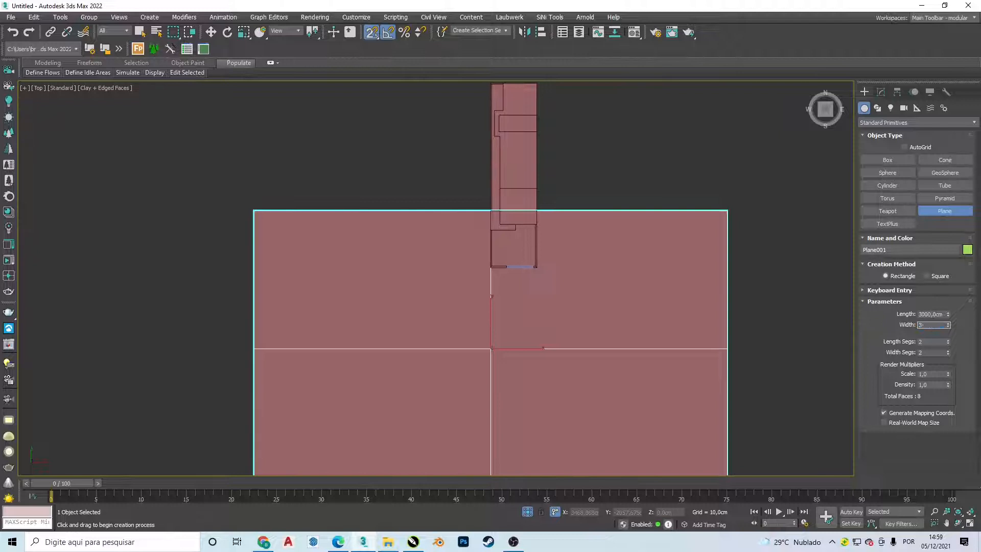
key("BackSpace")
key("Return")
key("shift+Tab")
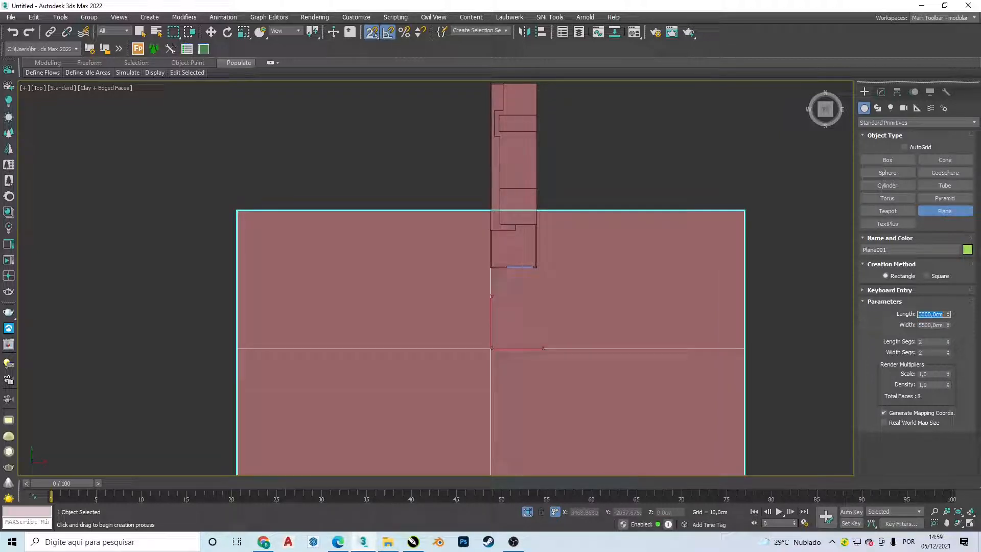
type("1500")
key("Return")
middle_click_drag(576, 273, 524, 265)
scroll(521, 266, "up", 2)
middle_click_drag(420, 281, 476, 182)
key("w")
- Reduce the plane to 1 length segment and 1 width segment
scroll(513, 133, "down", 3)
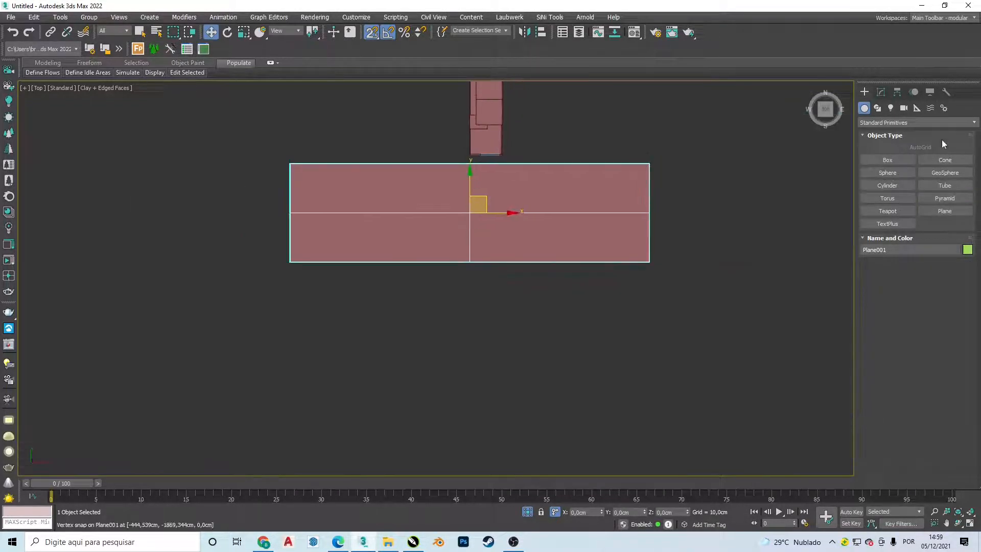
left_click(880, 91)
double_click(922, 272)
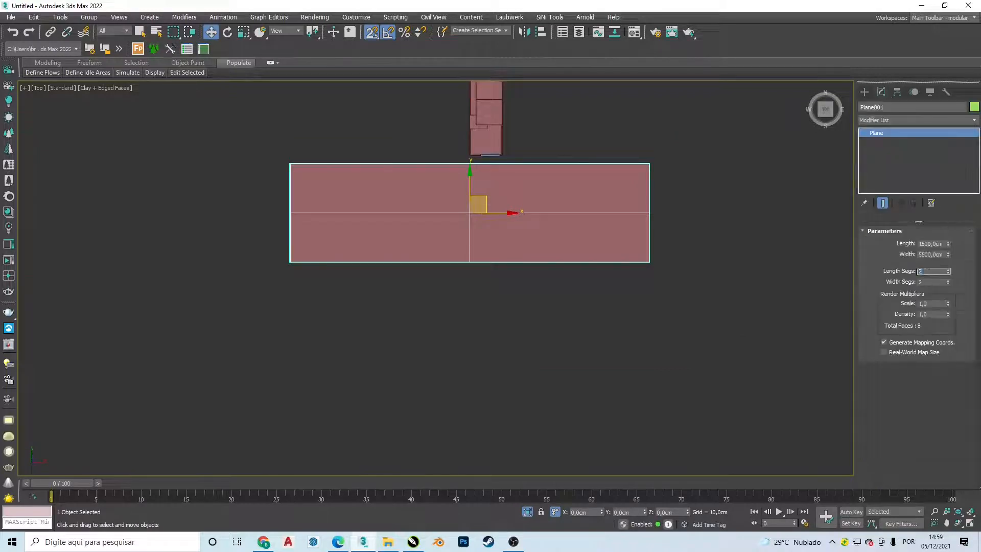
type("1")
key("Tab")
type("1")
key("Tab")
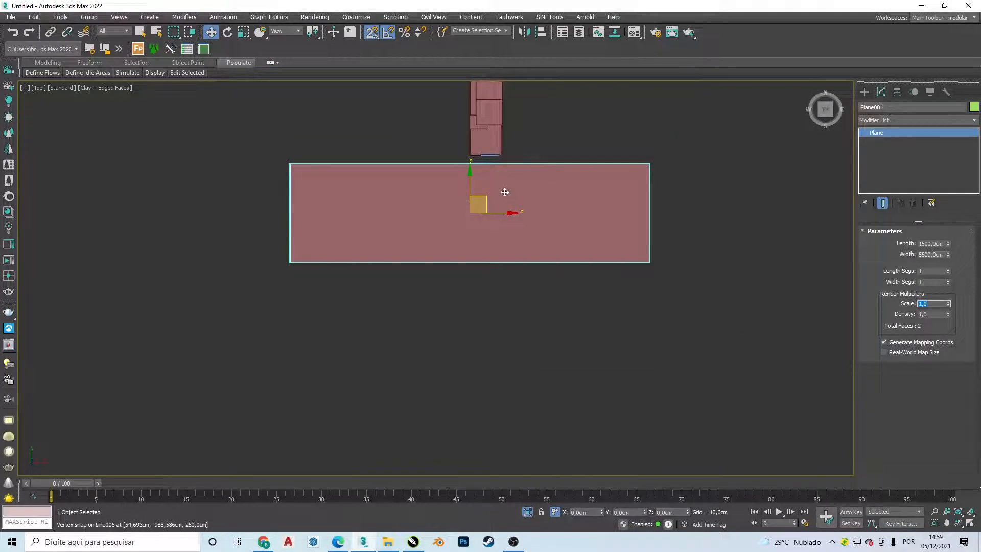
- Select all the house parts, leaving out the plane, and combine them into one group
scroll(503, 193, "up", 4)
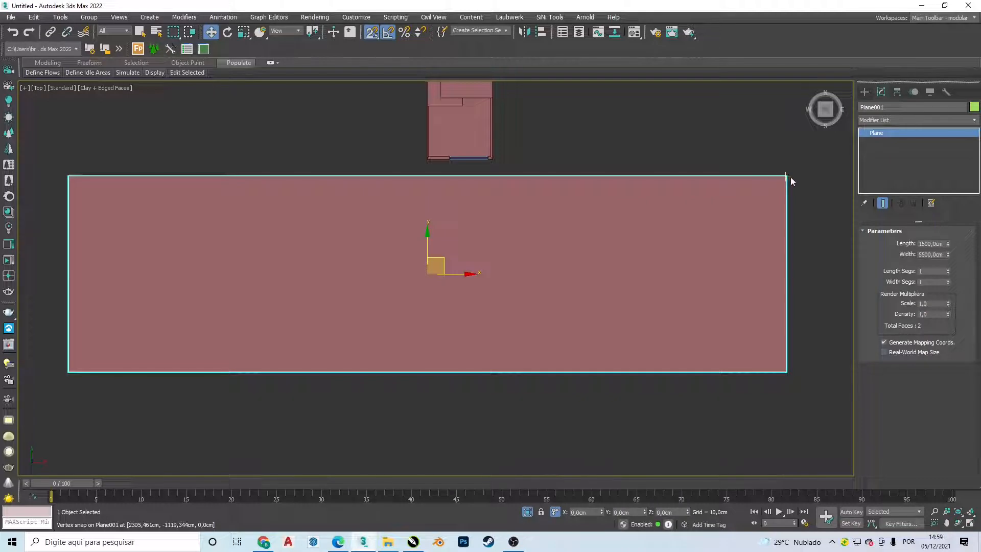
scroll(571, 276, "down", 4)
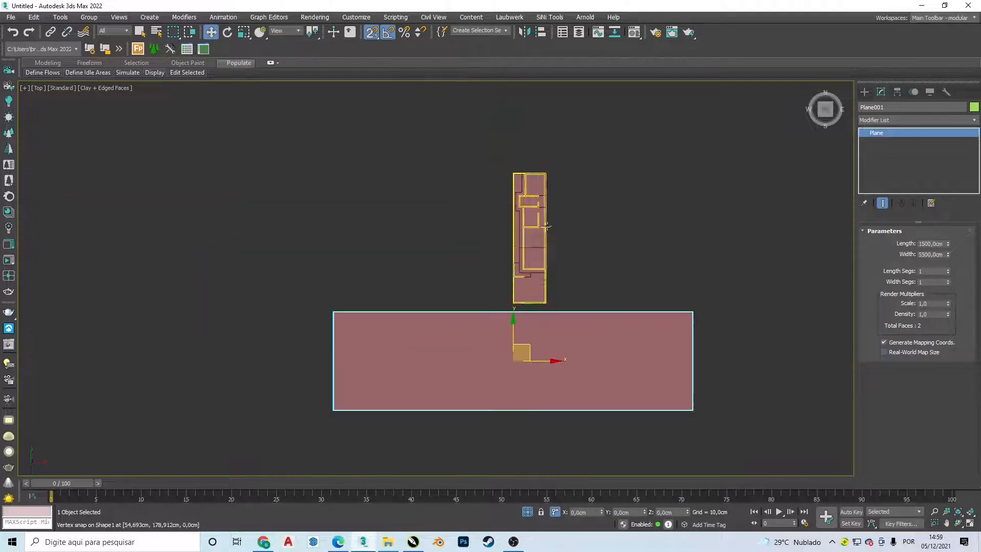
left_click_drag(567, 118, 482, 311)
scroll(520, 286, "up", 2)
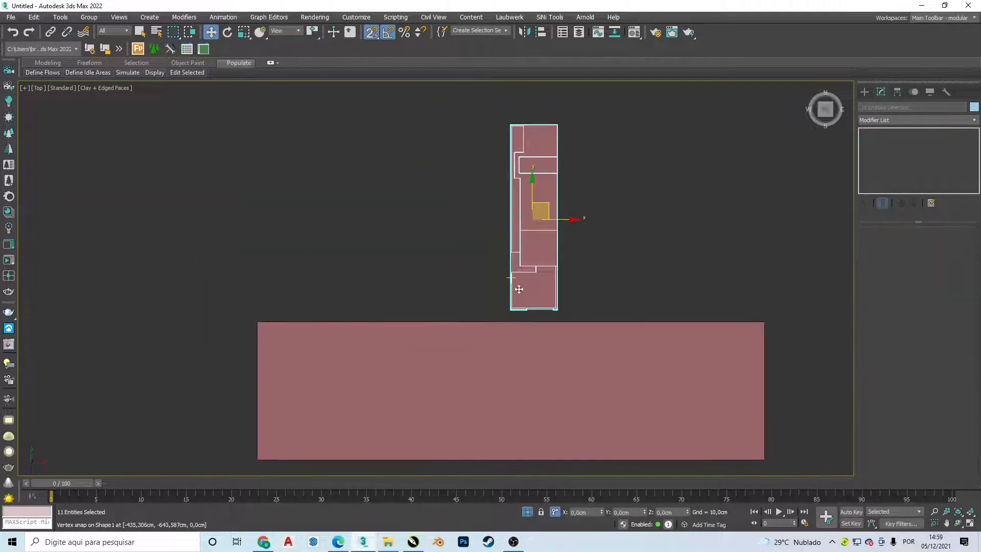
left_click(89, 17)
left_click(96, 27)
left_click(497, 289)
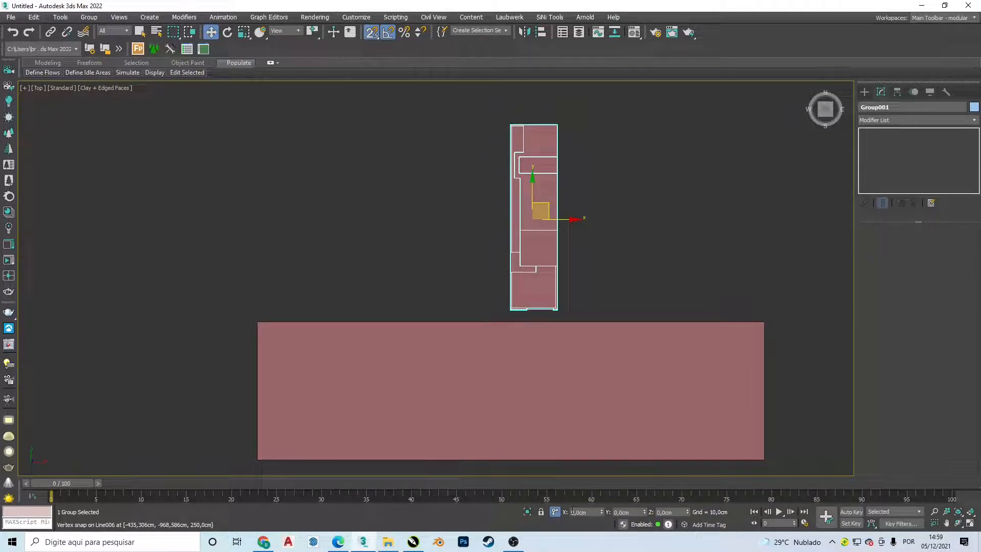
- Position the house group at absolute X 0 and Y 0
left_click(586, 512)
left_click(555, 512)
left_click(591, 513)
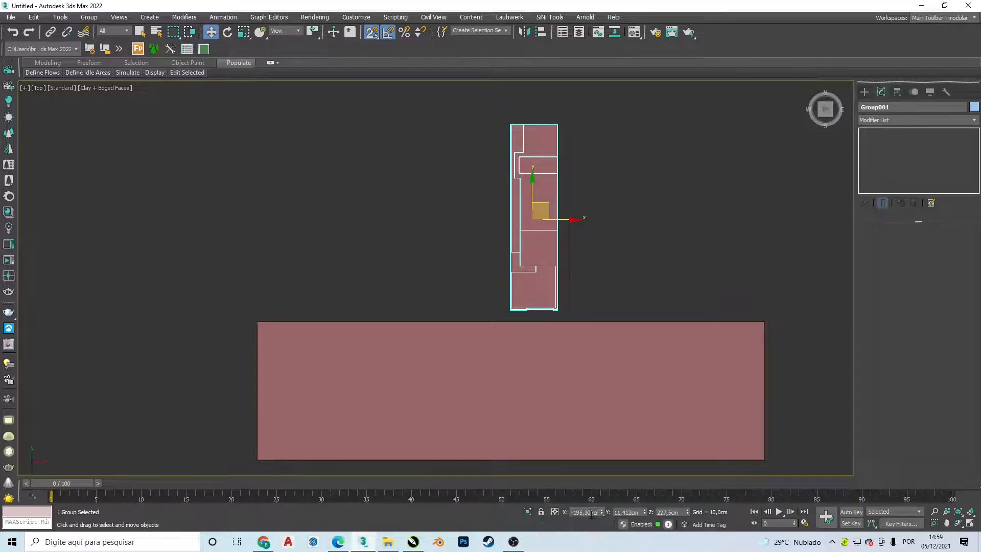
type("0")
key("Tab")
type("0")
key("Tab")
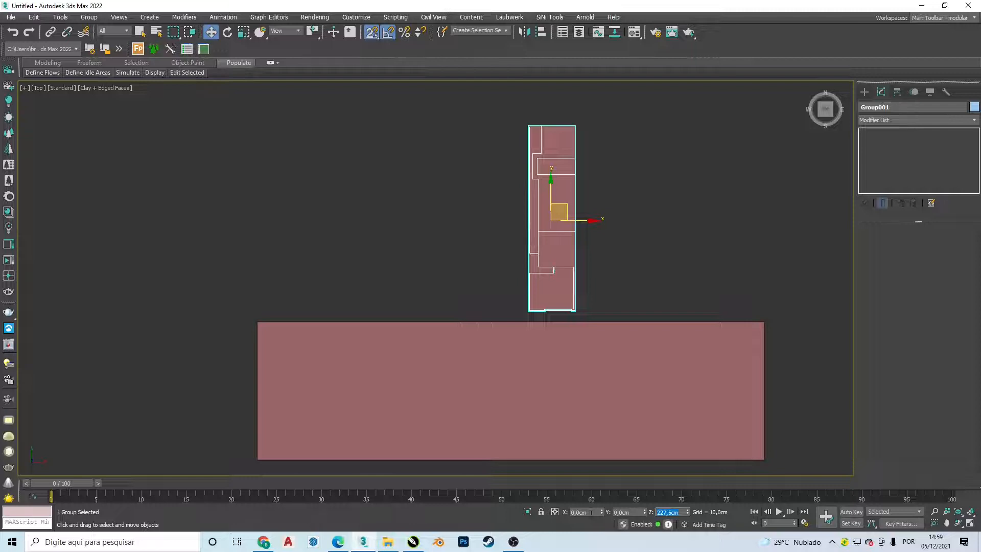
- Select the plane in front of the house and set its X position to 0
middle_click_drag(653, 338, 505, 292)
left_click(457, 292)
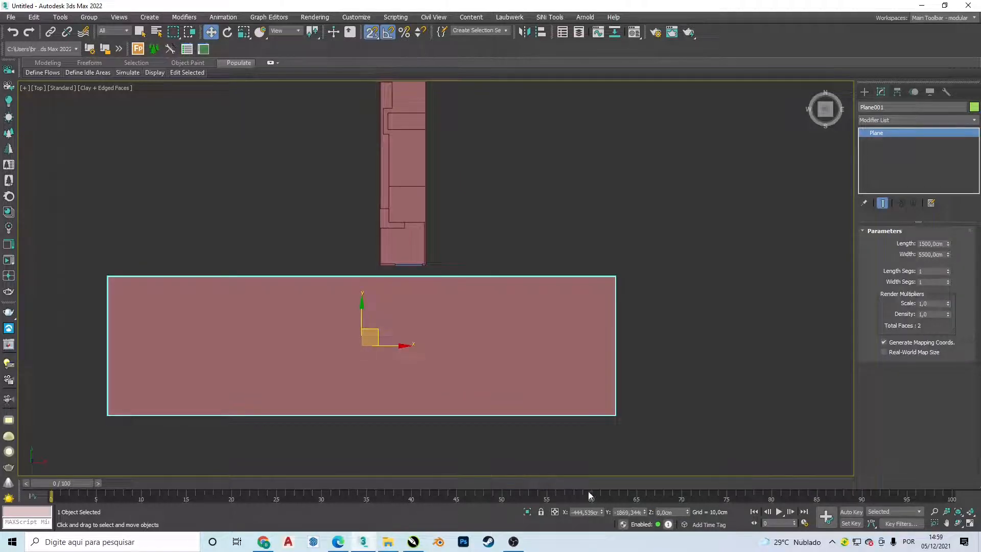
double_click(595, 511)
key("Return")
- Snap the plane's near corner onto the house's front corner so the edges meet, and center the plane at X 0
scroll(403, 291, "up", 5)
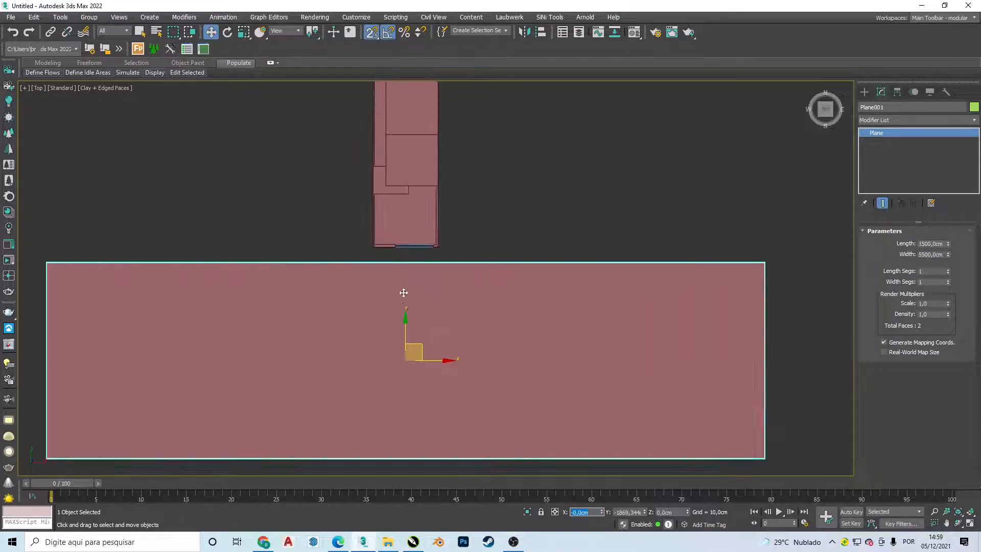
scroll(399, 279, "down", 3)
scroll(403, 292, "up", 2)
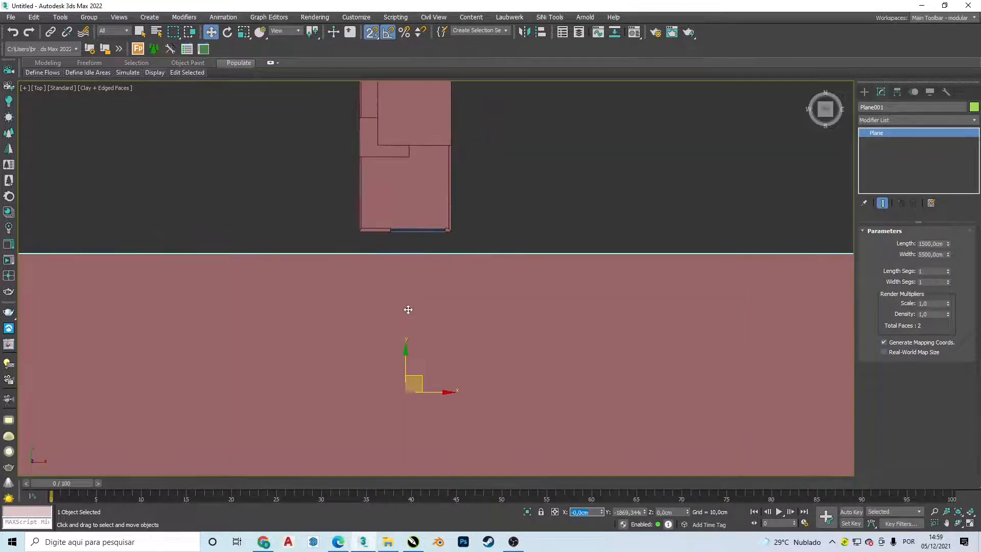
scroll(409, 358, "down", 5)
scroll(191, 310, "up", 2)
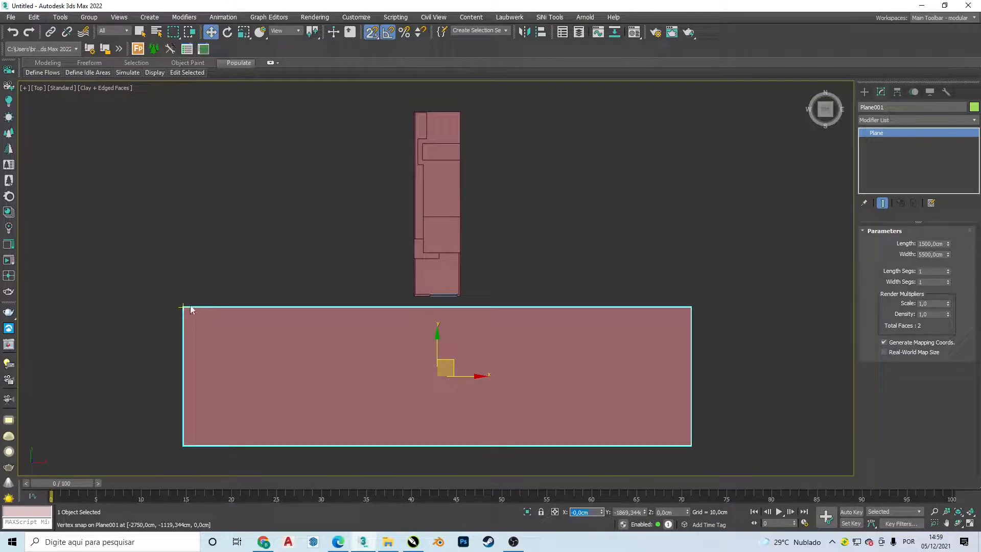
left_click_drag(184, 307, 415, 296)
scroll(431, 309, "up", 3)
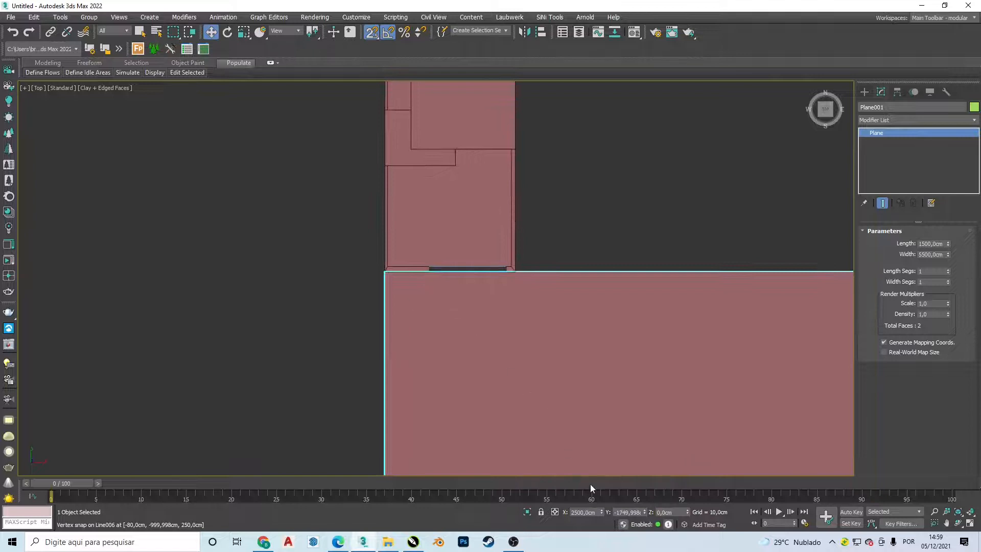
double_click(591, 511)
type("0")
key("Return")
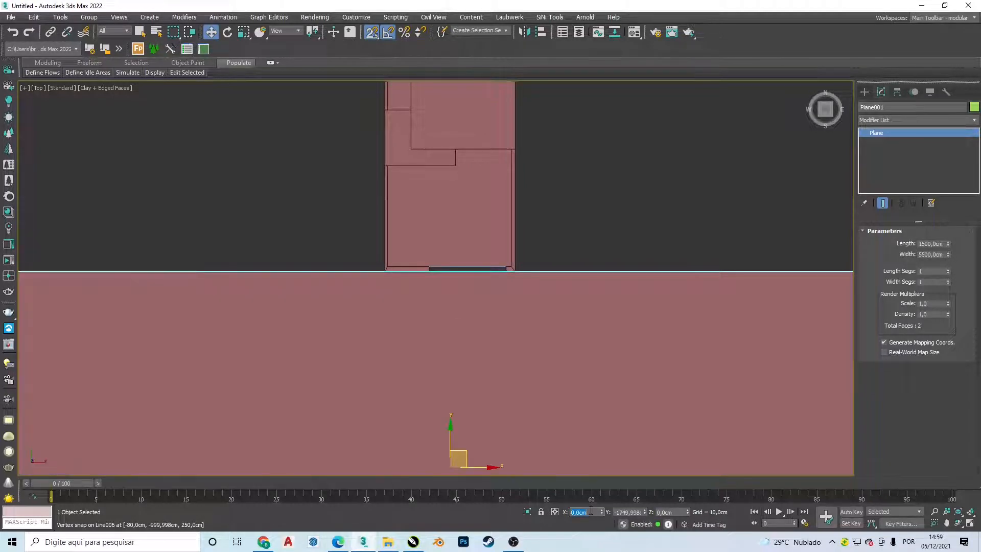
left_click(692, 258)
- Examine in 3D and from the top how the plane's edge meets the front of the house
scroll(659, 230, "down", 5)
middle_click_drag(636, 215, 590, 191, "alt")
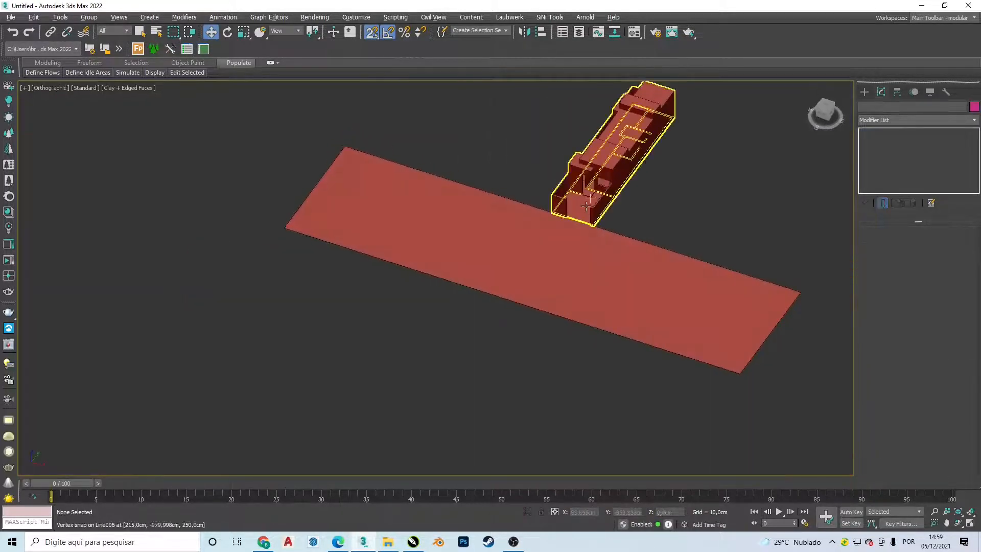
scroll(584, 216, "up", 5)
scroll(575, 236, "up", 3)
scroll(526, 263, "down", 5)
middle_click_drag(526, 263, 548, 134, "alt")
key("t")
scroll(588, 239, "down", 3)
scroll(559, 203, "up", 3)
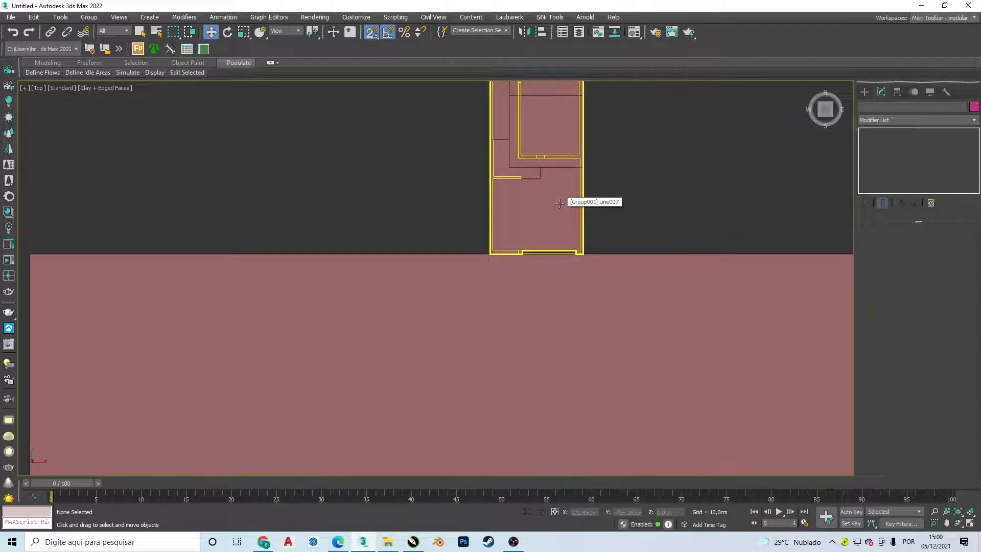
- Convert the plane in front of the house to an Editable Poly
middle_click_drag(613, 243, 578, 238)
left_click(590, 285)
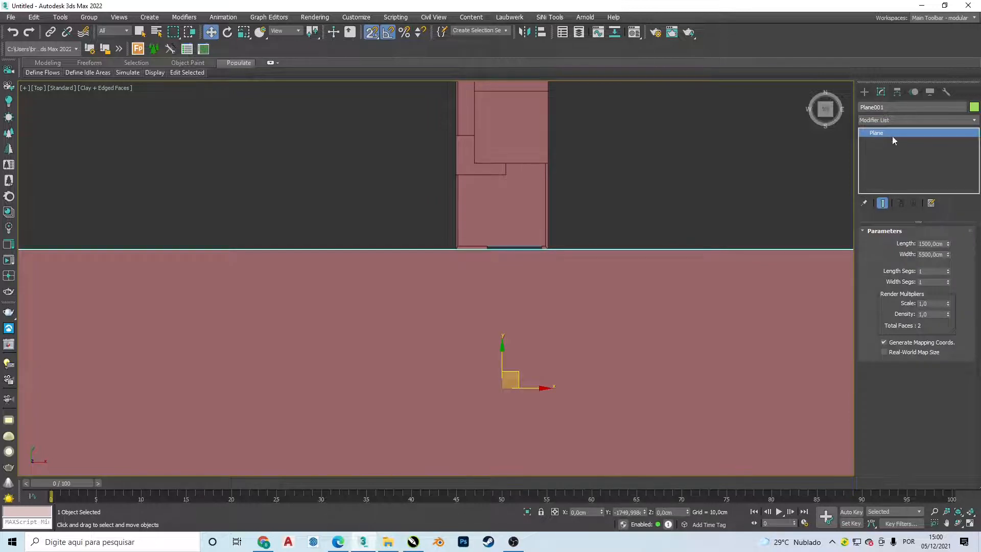
scroll(558, 225, "down", 4)
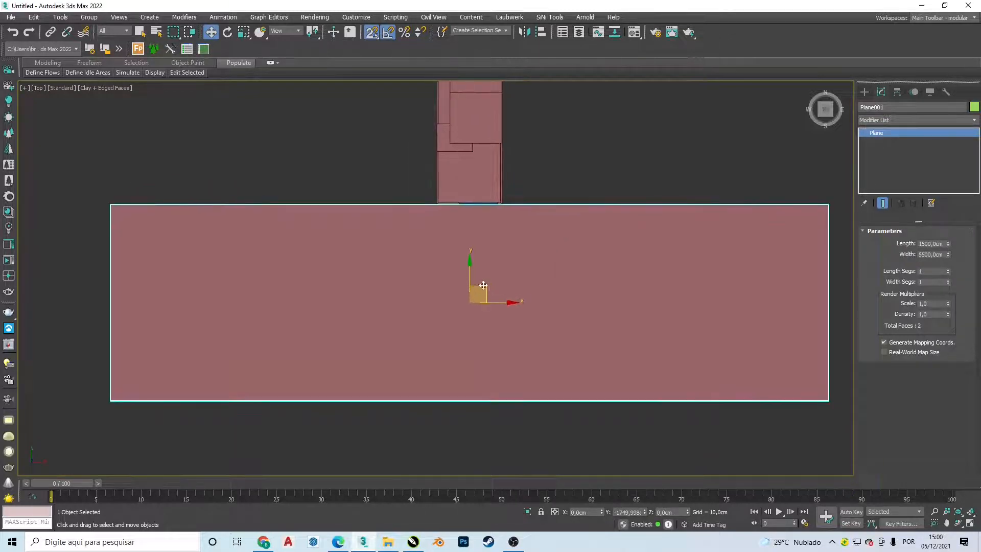
right_click(494, 268)
mouse_move(545, 371)
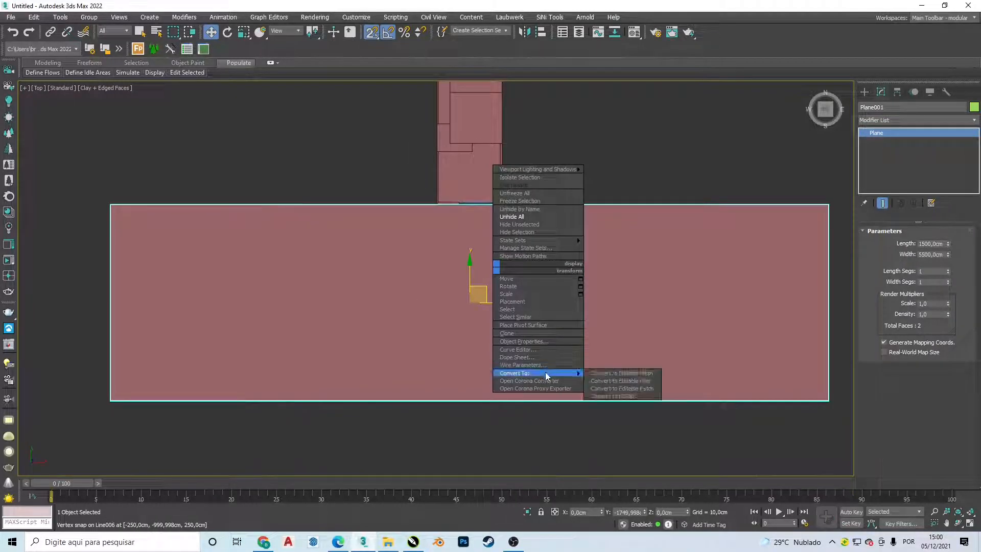
left_click(634, 381)
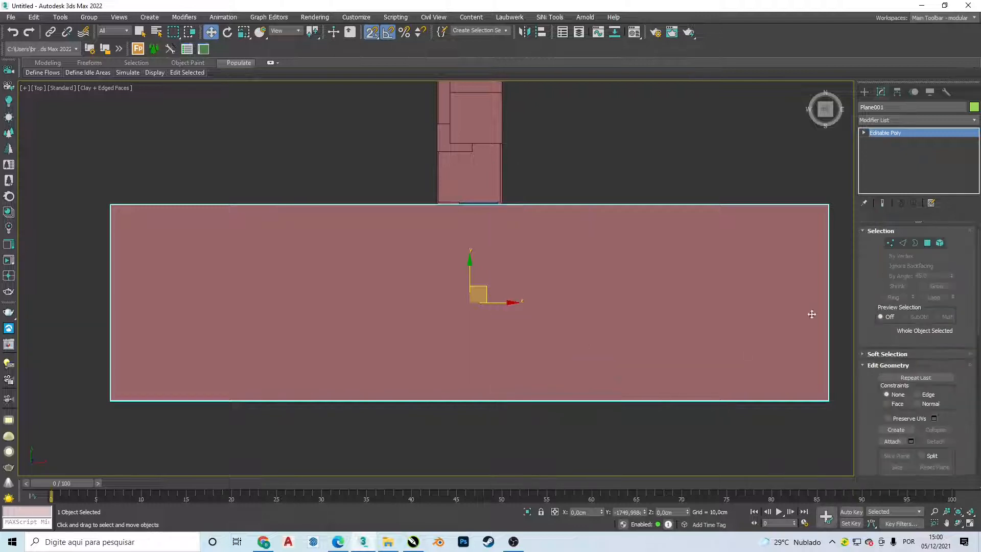
- Start a vertex-level Slice Plane on the ground plane, rotate it 90° about X, and snap it to a corner on the house-side edge
left_click(890, 243)
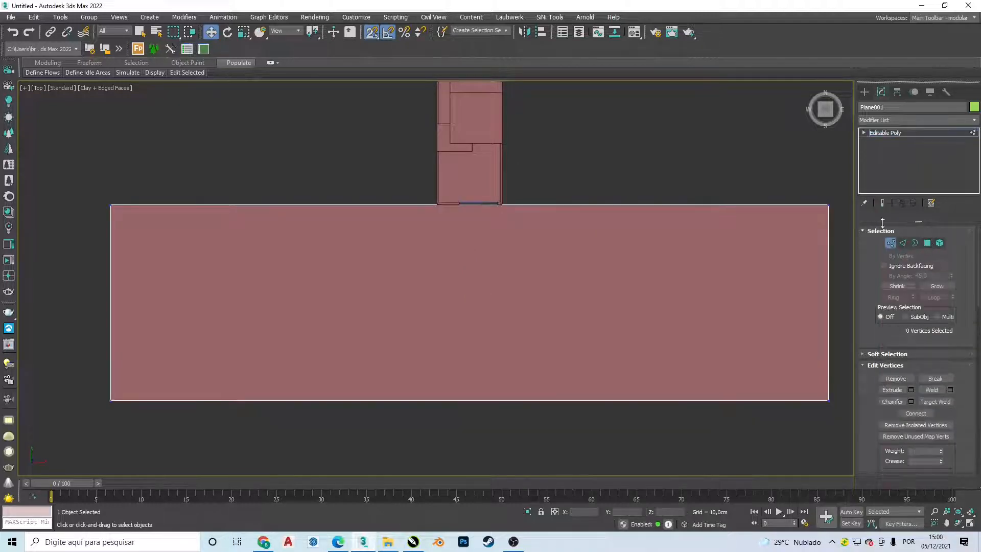
scroll(919, 374, "down", 3)
scroll(920, 374, "down", 3)
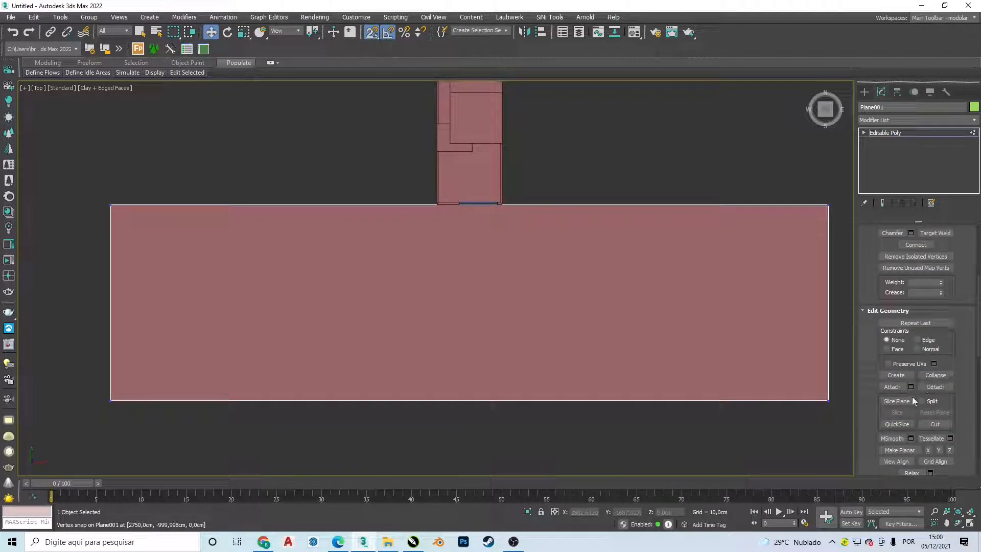
left_click(909, 401)
scroll(690, 299, "down", 3)
middle_click_drag(609, 305, 578, 320)
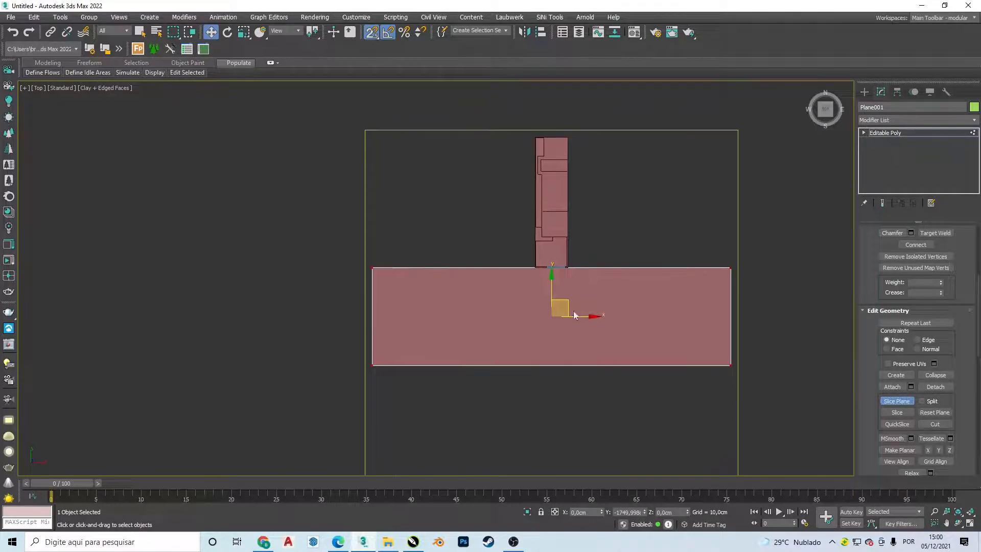
key("e")
left_click_drag(552, 295, 557, 337)
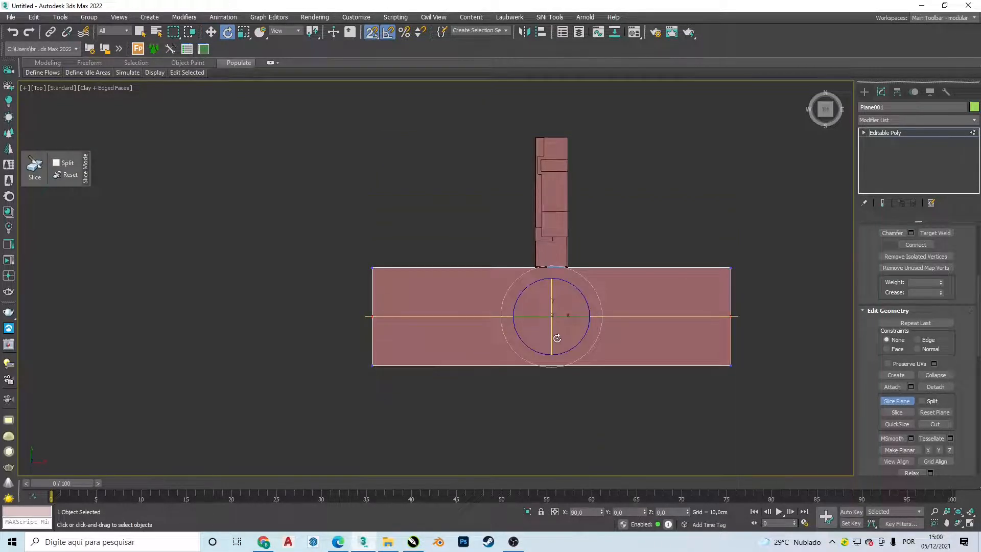
scroll(574, 300, "up", 2)
key("w")
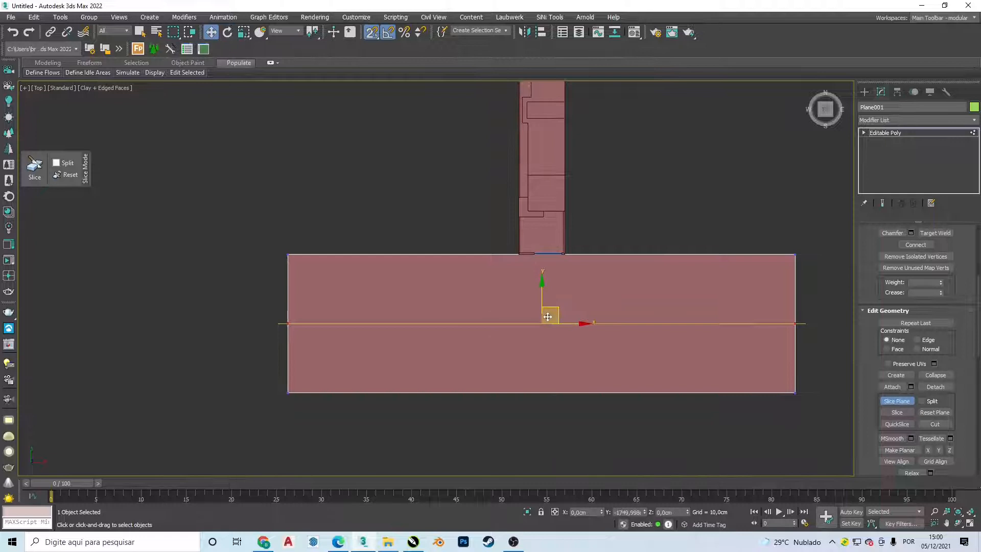
left_click_drag(547, 316, 293, 253)
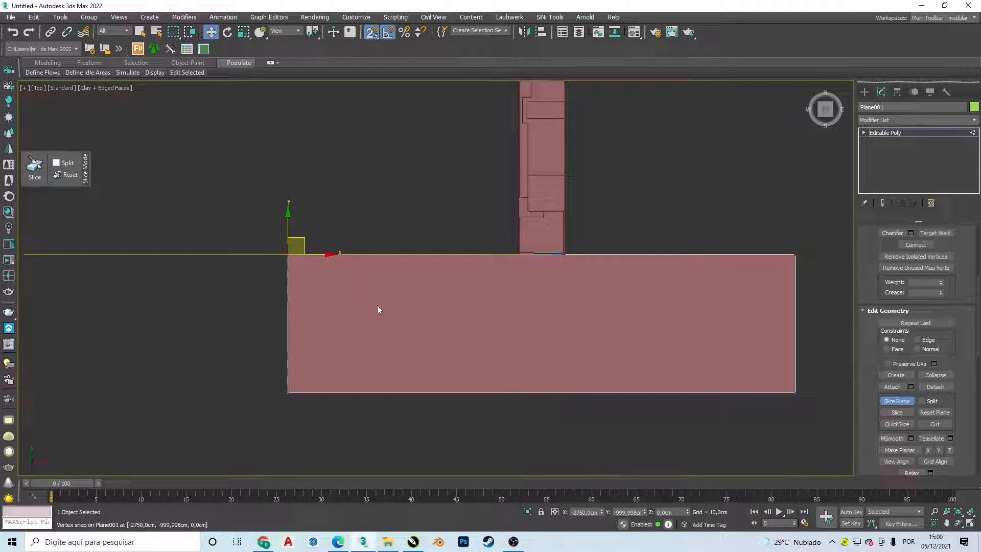
- Offset the slice plane -200 cm in Y and slice the ground plane to separate a strip beside the house
left_click(556, 512)
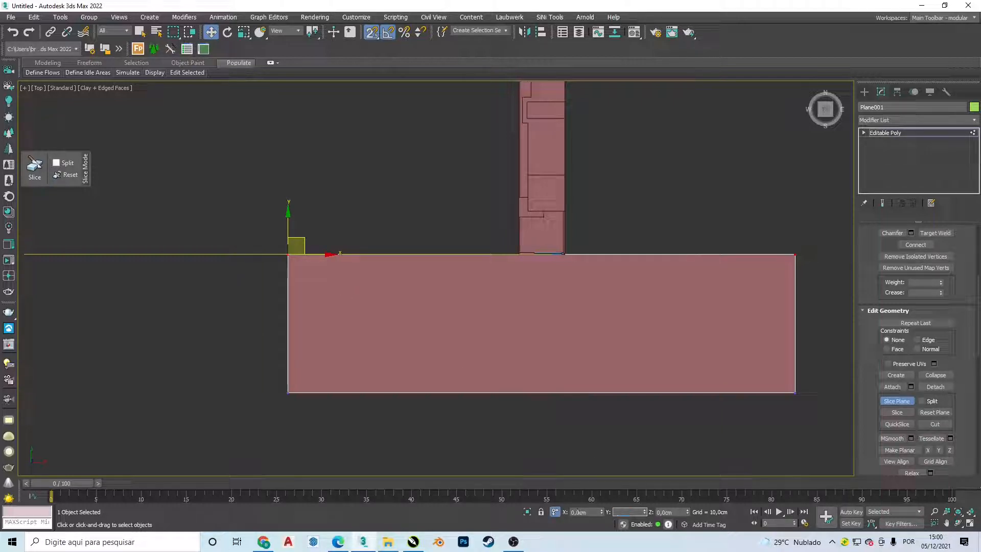
type("-20")
key("Return")
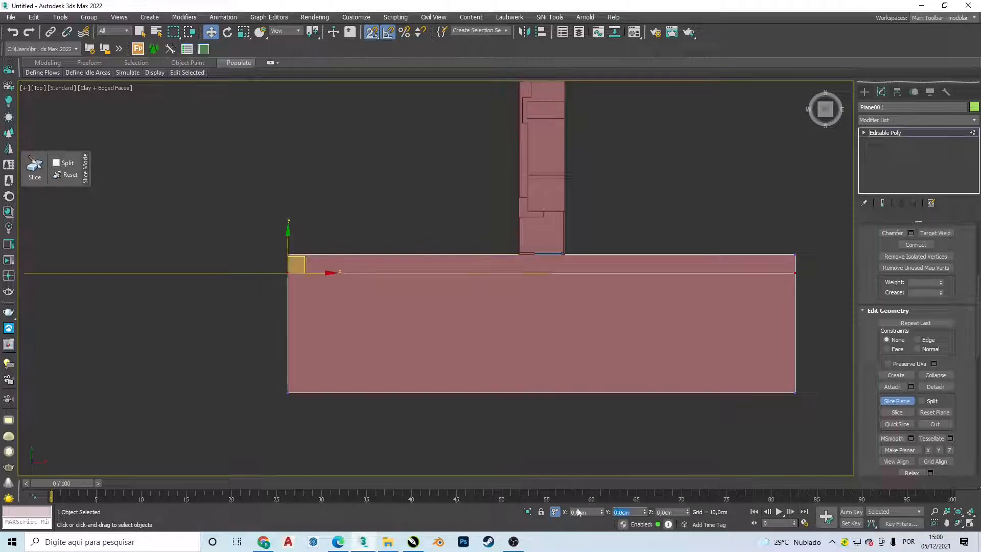
left_click(897, 413)
left_click(895, 411)
left_click(895, 412)
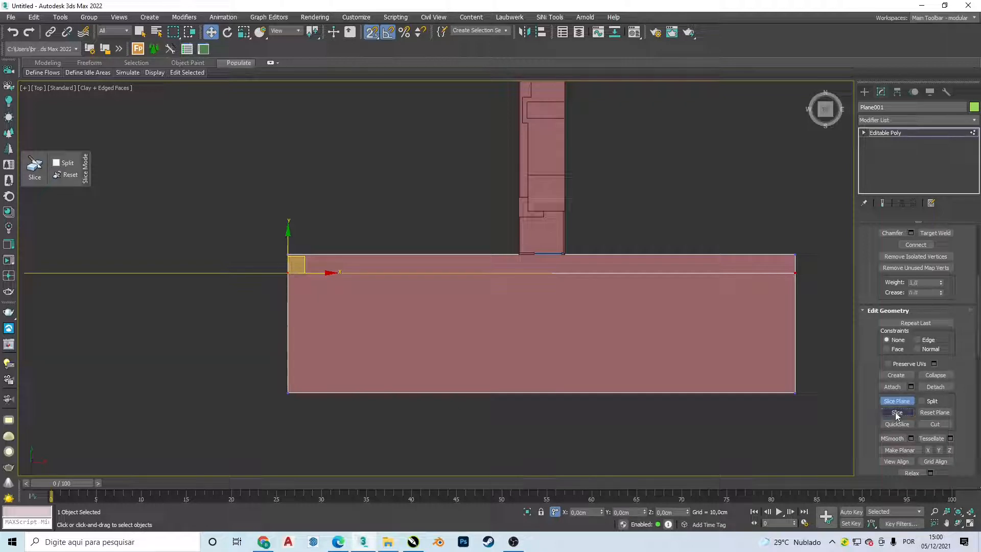
- Detach the larger polygon, beyond the strip beside the house, as the separate object Object001
scroll(880, 357, "up", 5)
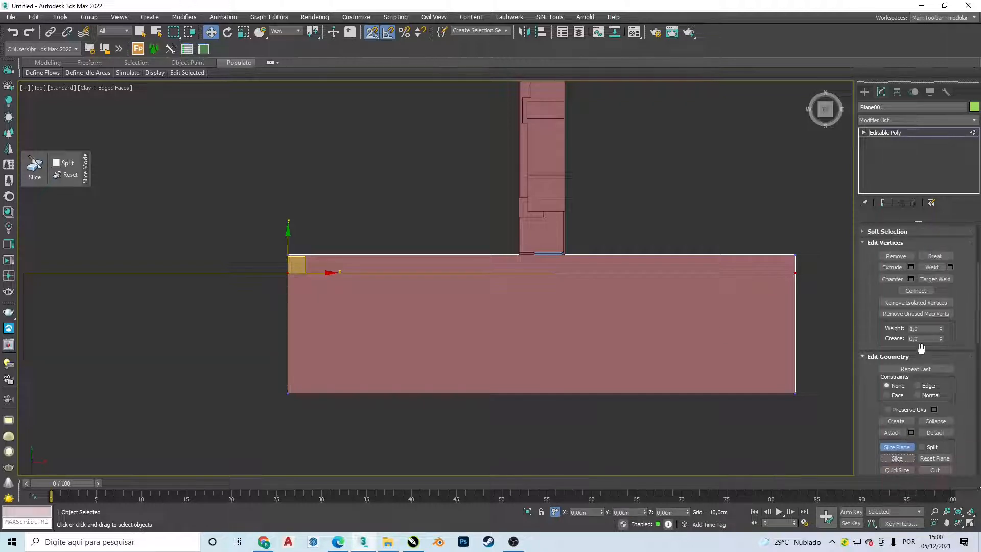
left_click(927, 243)
left_click(636, 318)
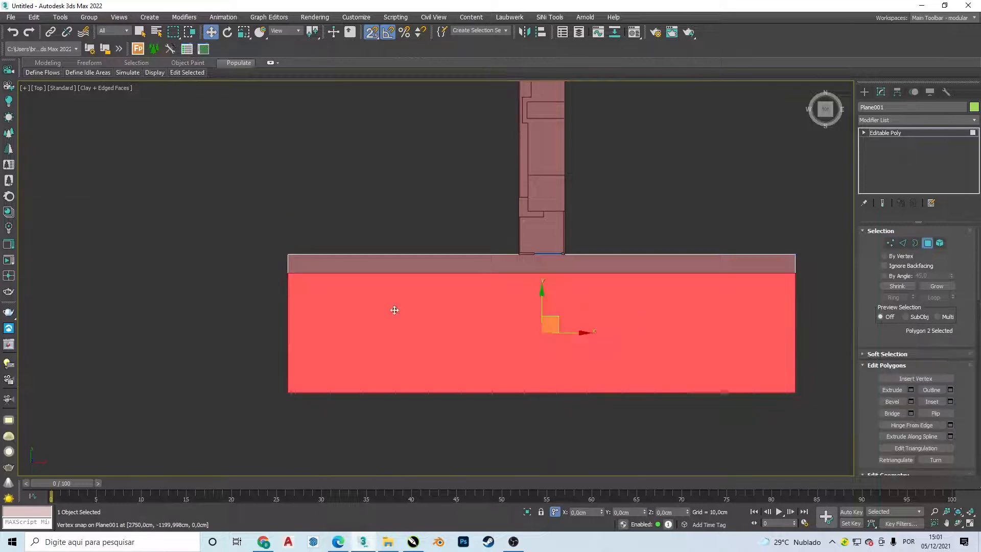
scroll(954, 411, "down", 3)
scroll(954, 412, "down", 1)
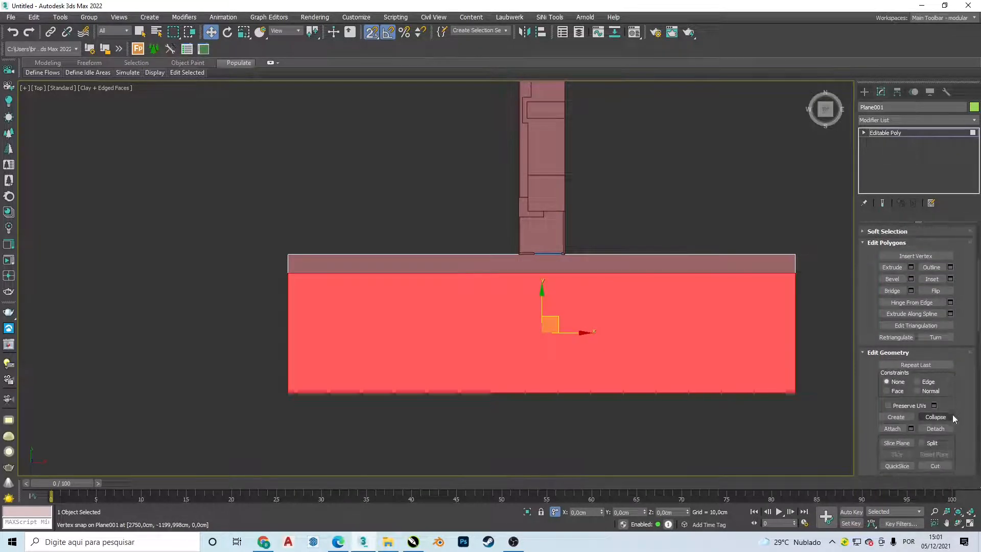
left_click(939, 430)
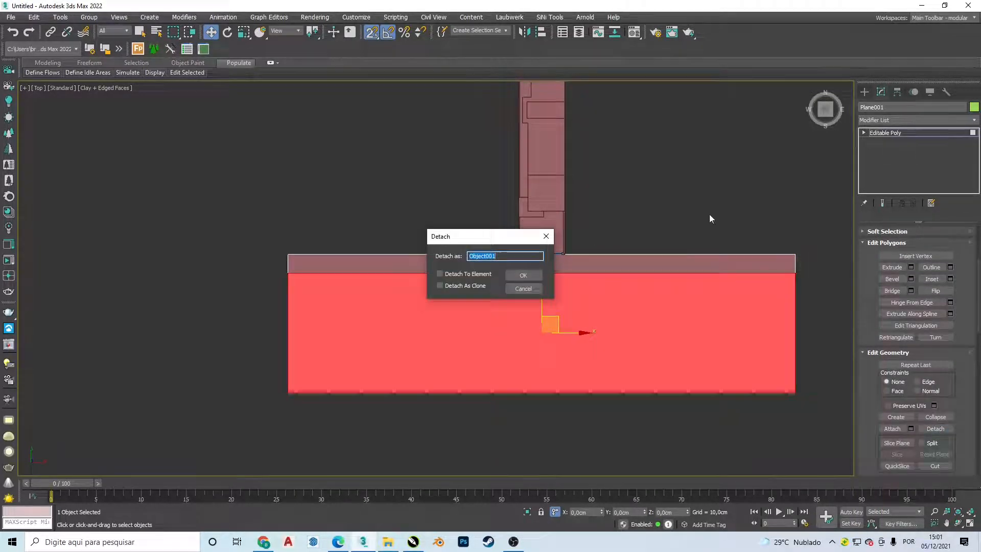
left_click(522, 276)
middle_click_drag(489, 296, 571, 204, "alt")
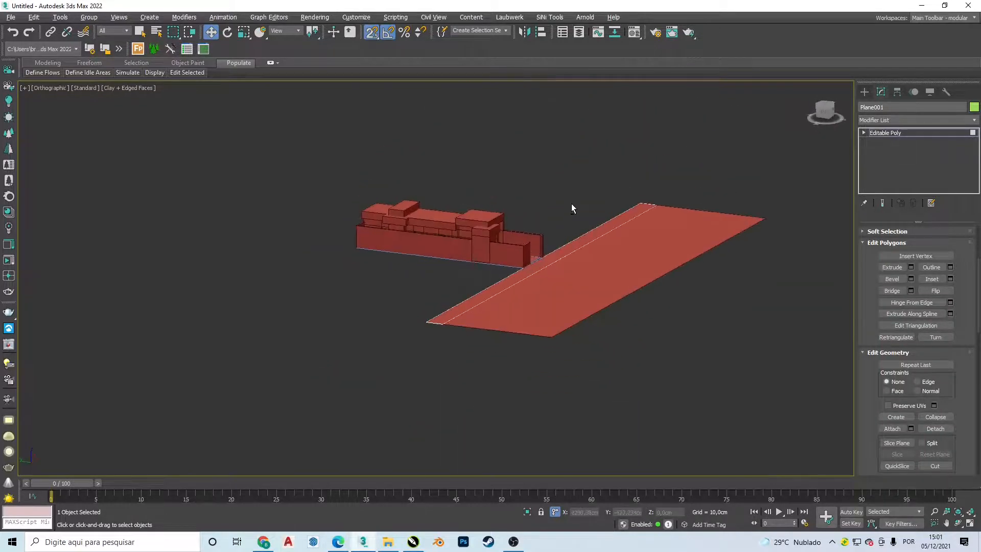
- Select the detached street plane and lower it with a -15 cm vertical offset in the front view
left_click(865, 93)
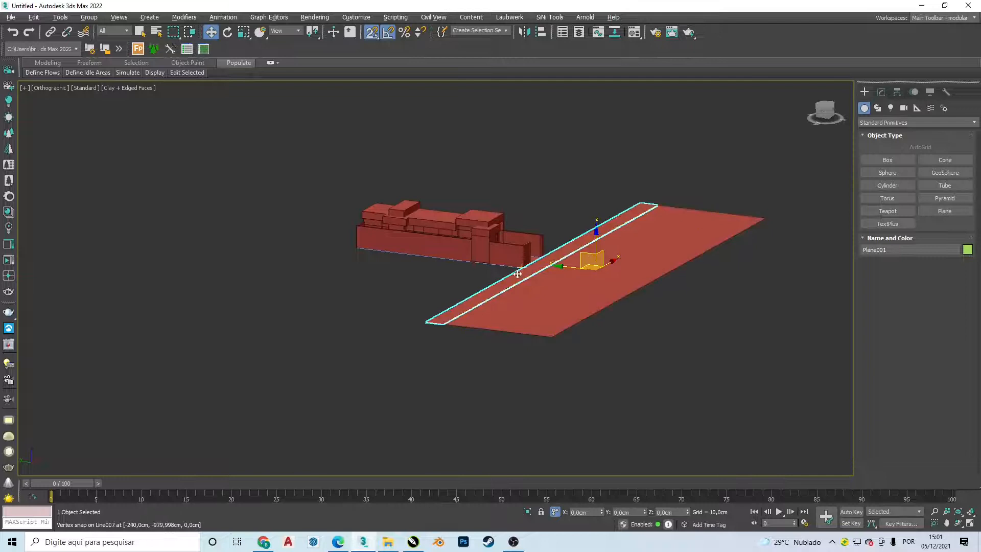
left_click_drag(517, 273, 596, 311)
right_click(596, 311)
scroll(514, 299, "up", 2)
middle_click_drag(540, 304, 462, 318)
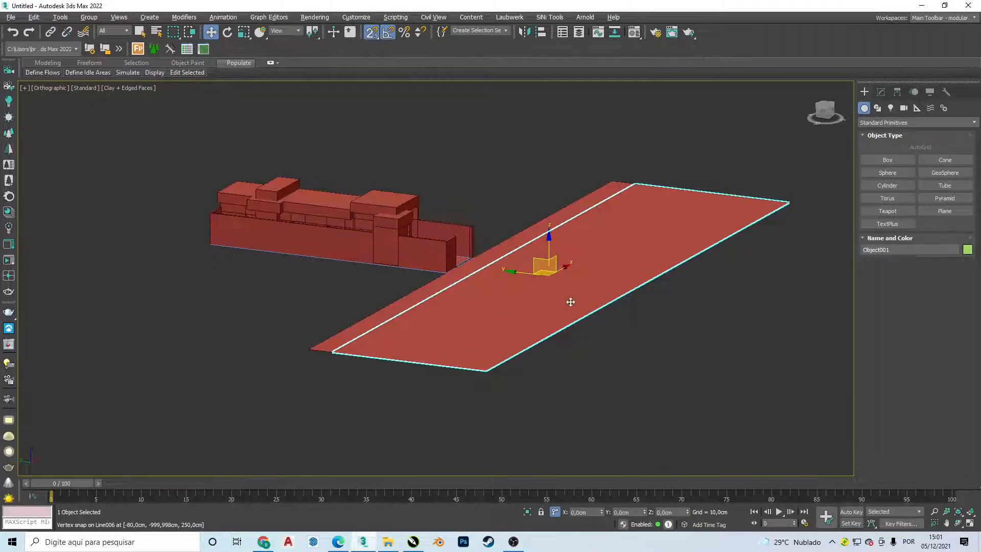
key("f")
scroll(562, 310, "down", 4)
scroll(531, 309, "up", 2)
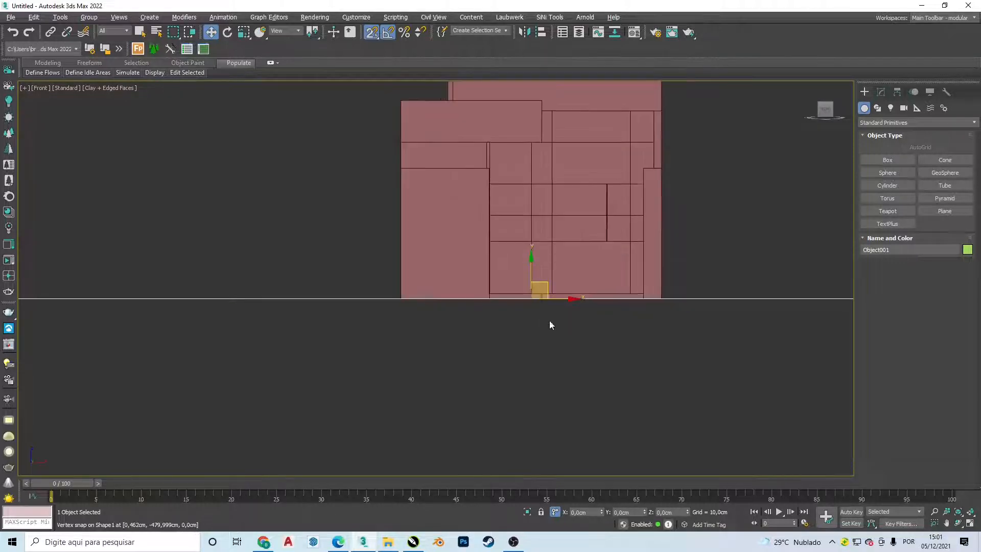
middle_click_drag(549, 325, 540, 280)
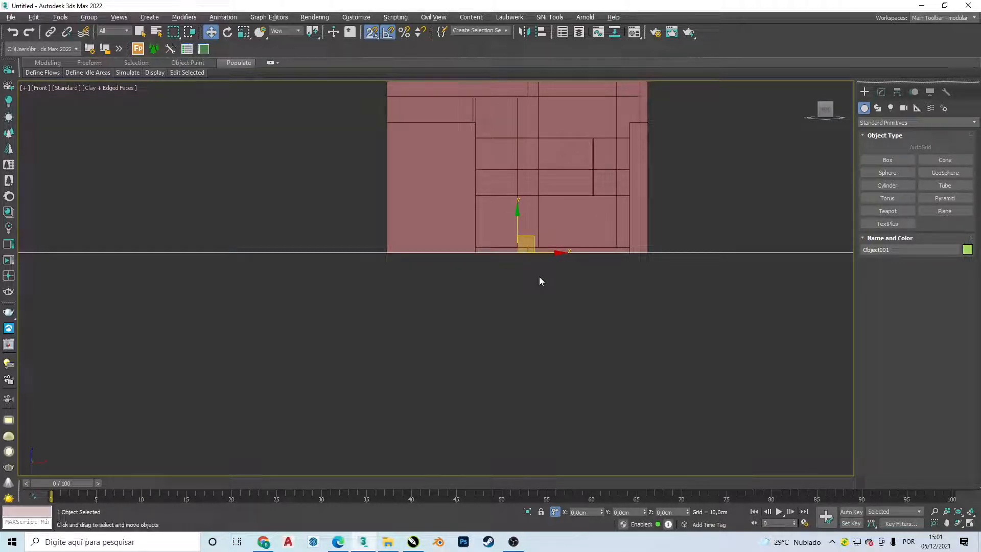
scroll(565, 344, "down", 4)
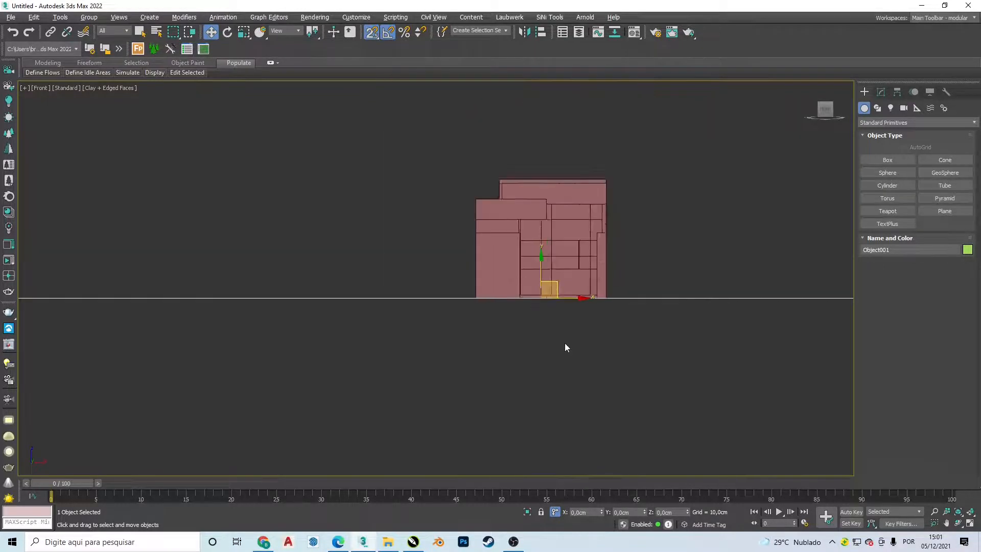
middle_click_drag(565, 344, 576, 321, "alt")
key("f")
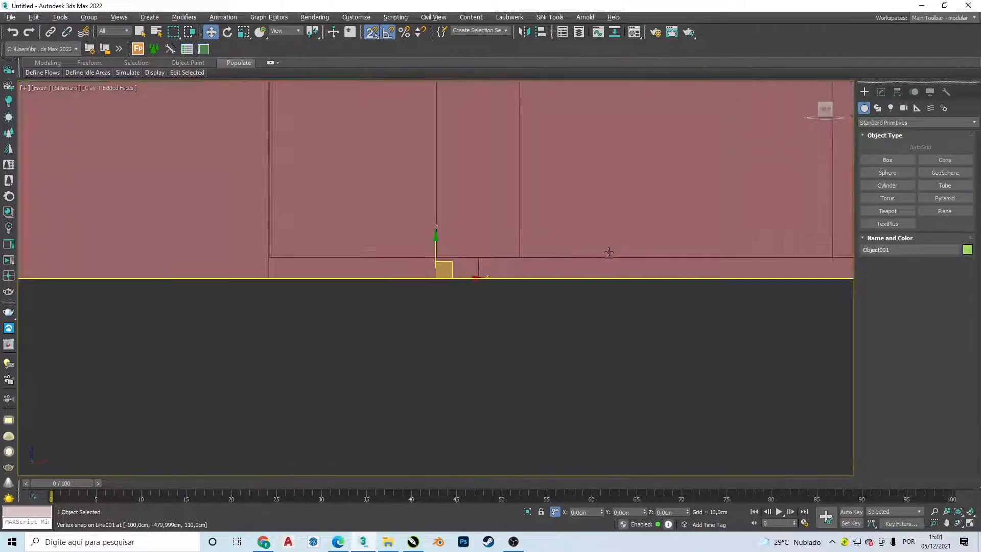
scroll(510, 311, "down", 6)
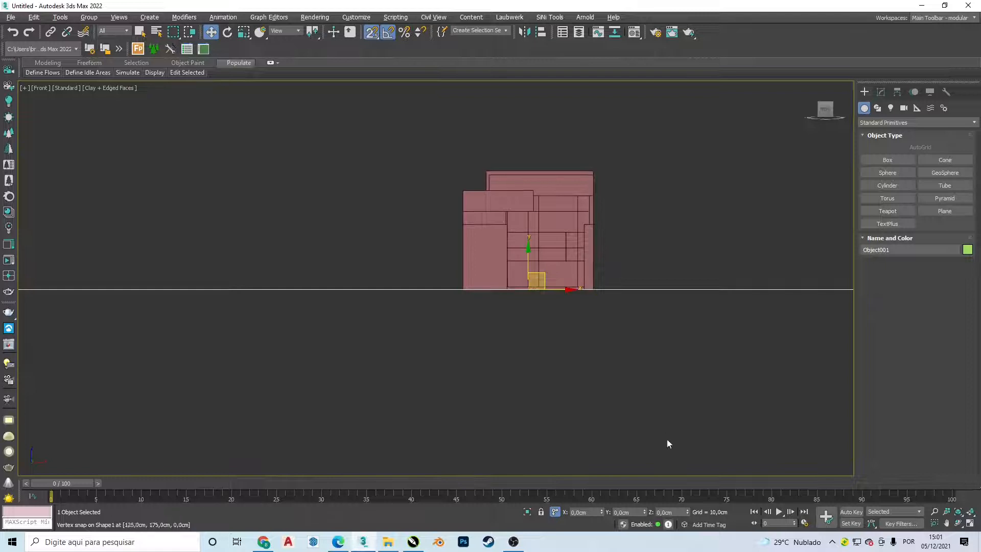
left_click(640, 511)
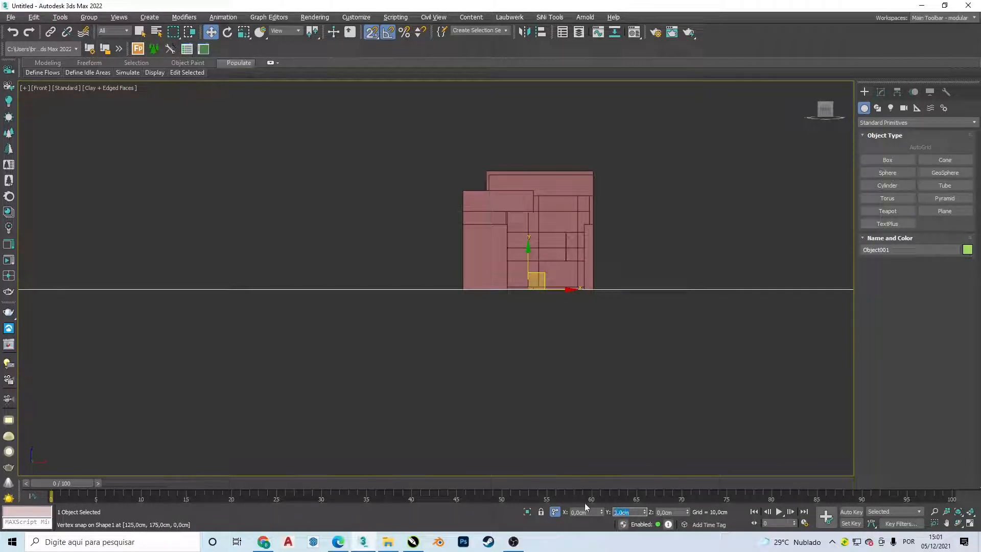
type("-15")
key("Return")
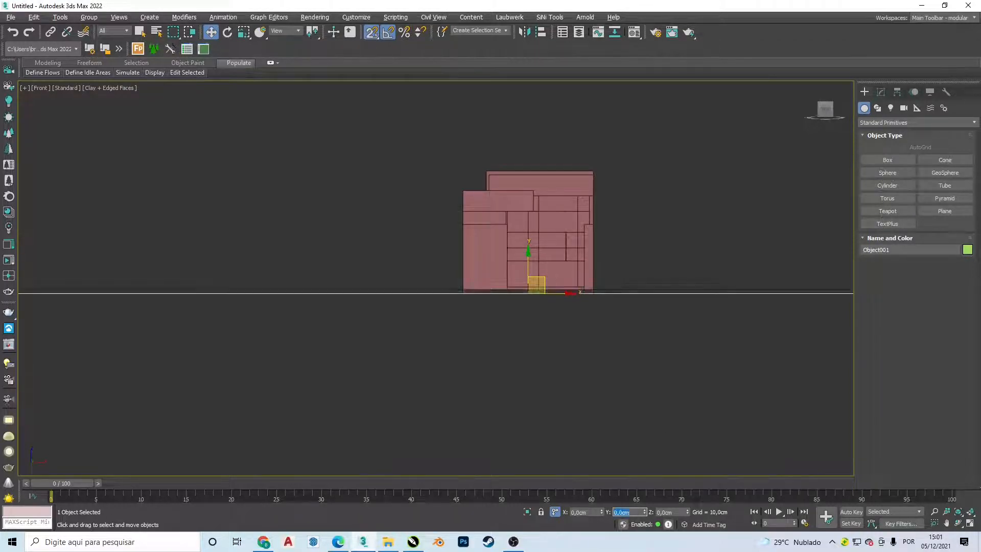
left_click(555, 512)
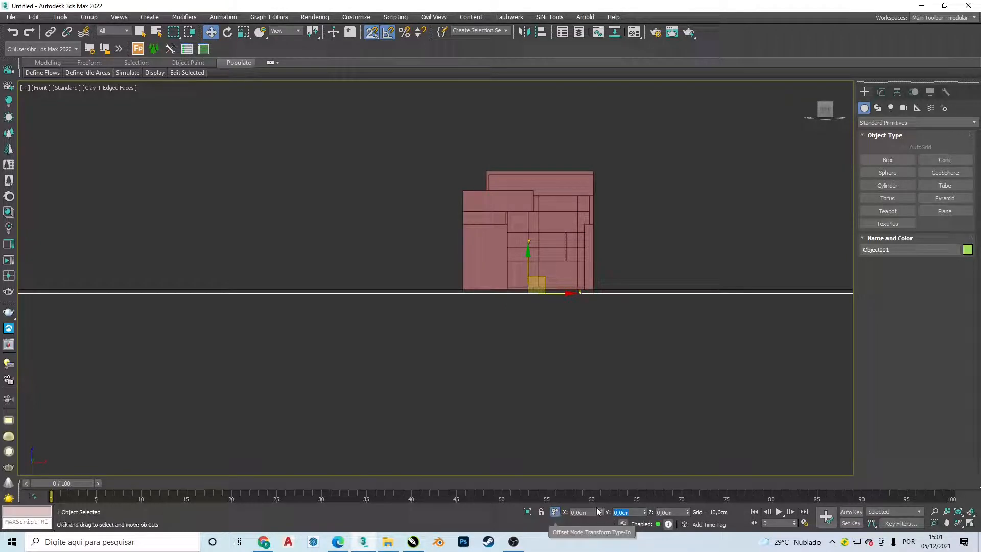
left_click_drag(679, 511, 610, 503)
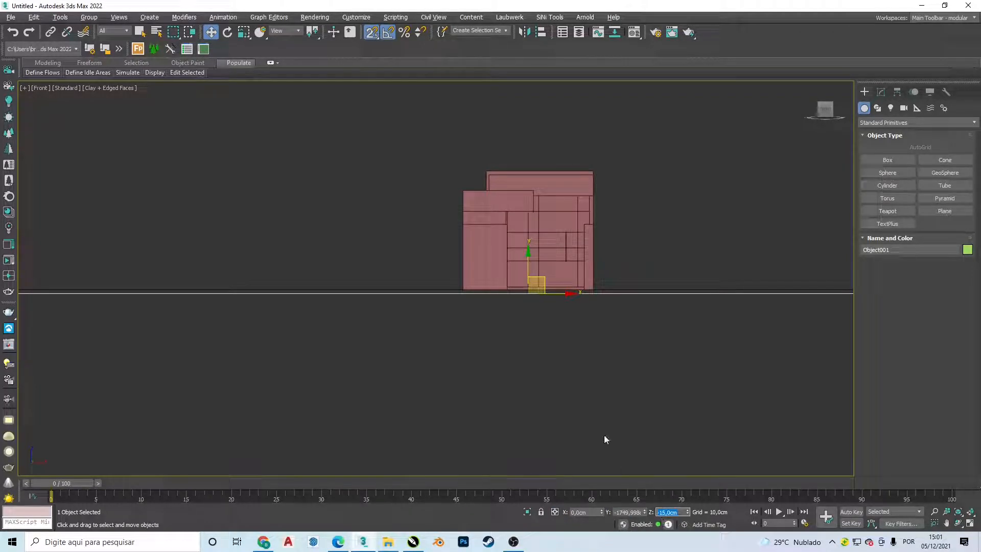
- Add a Shell modifier to the strip beside the house with an Inner Amount of 15 cm and an Outer Amount of 0
middle_click_drag(461, 330, 484, 307, "alt")
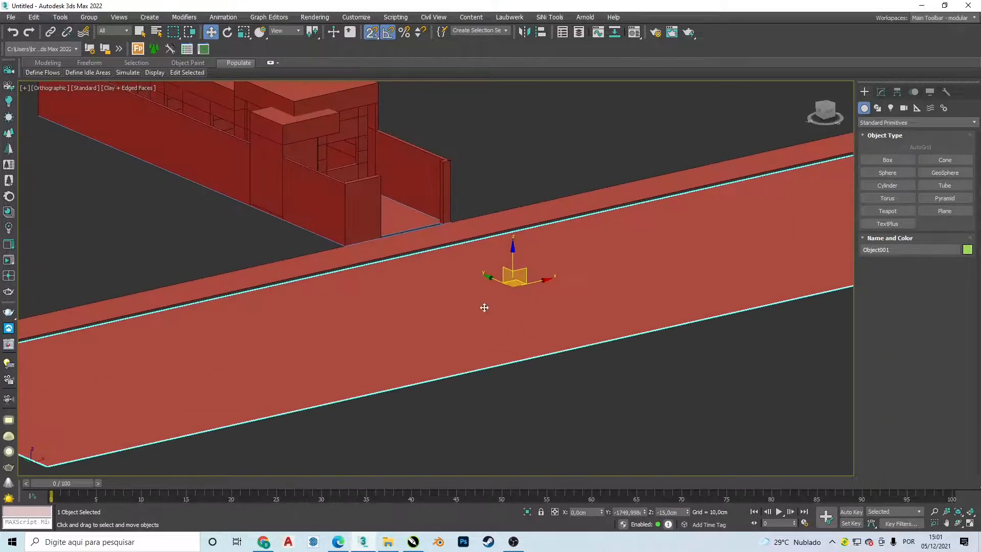
scroll(524, 226, "up", 5)
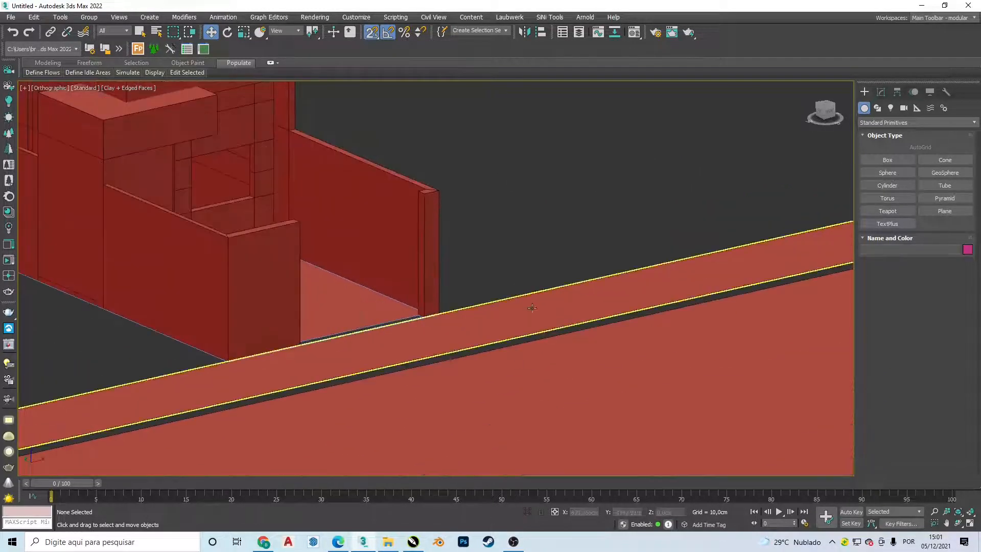
left_click(536, 319)
left_click(881, 91)
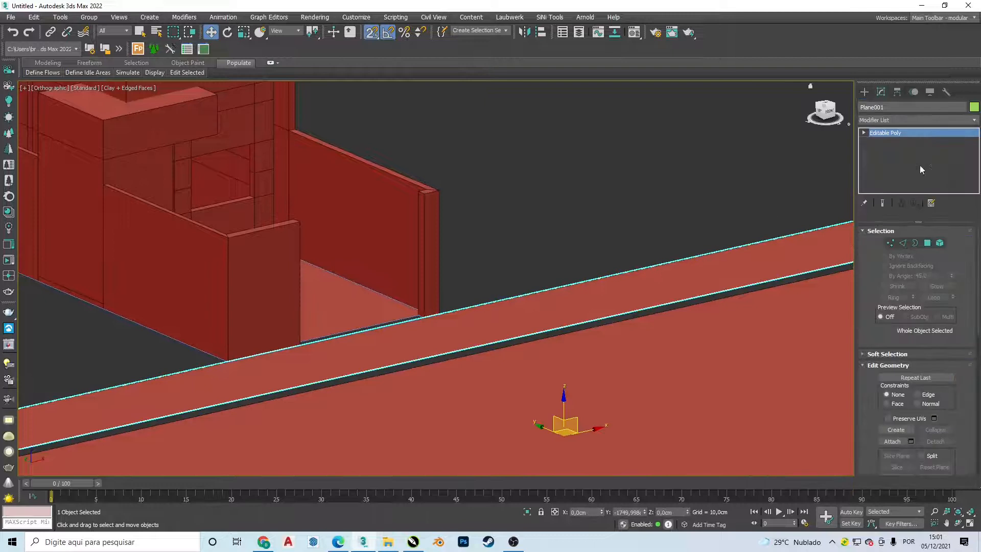
left_click(900, 118)
type("sh")
key("Return")
left_click_drag(941, 244, 888, 237)
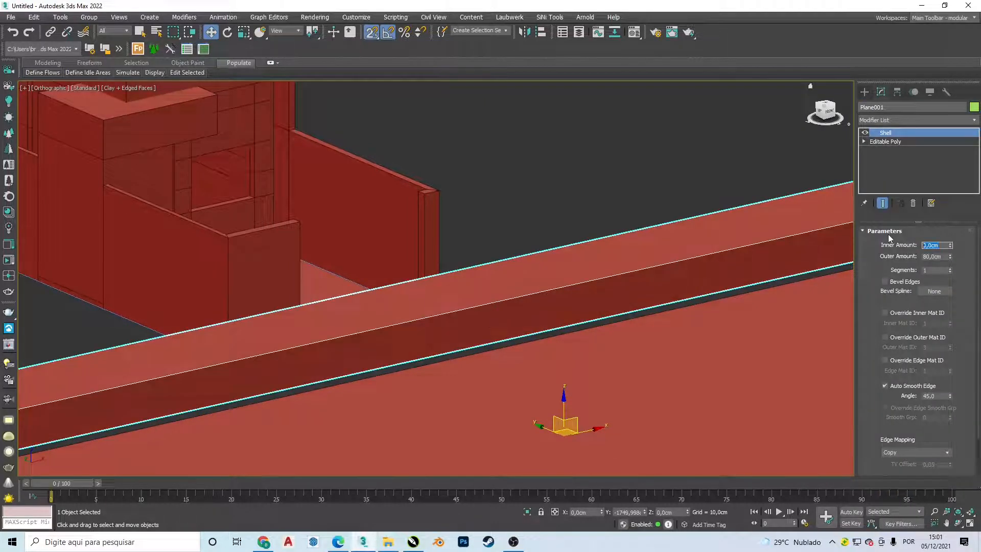
type("15")
key("Tab")
type("0")
key("Return")
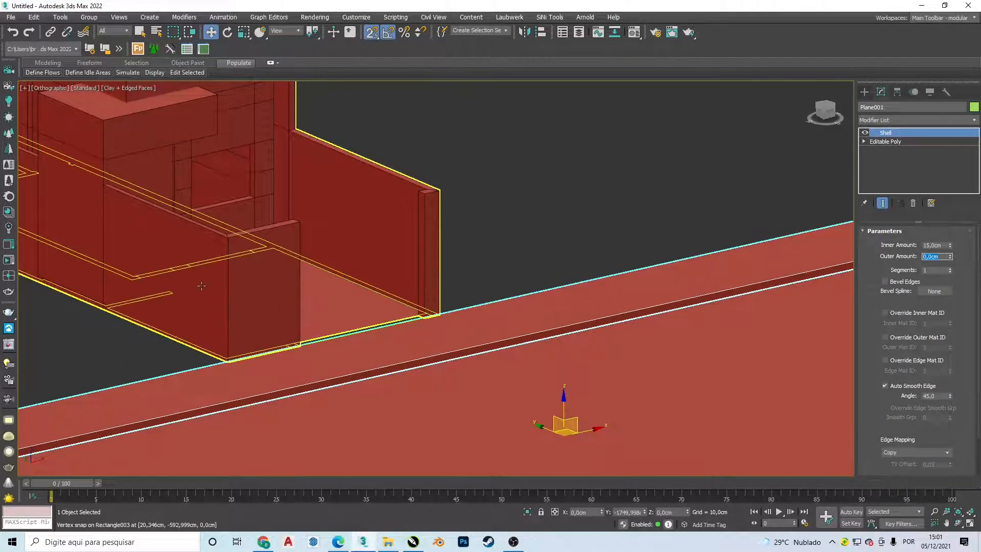
left_click(503, 289)
scroll(443, 352, "up", 3)
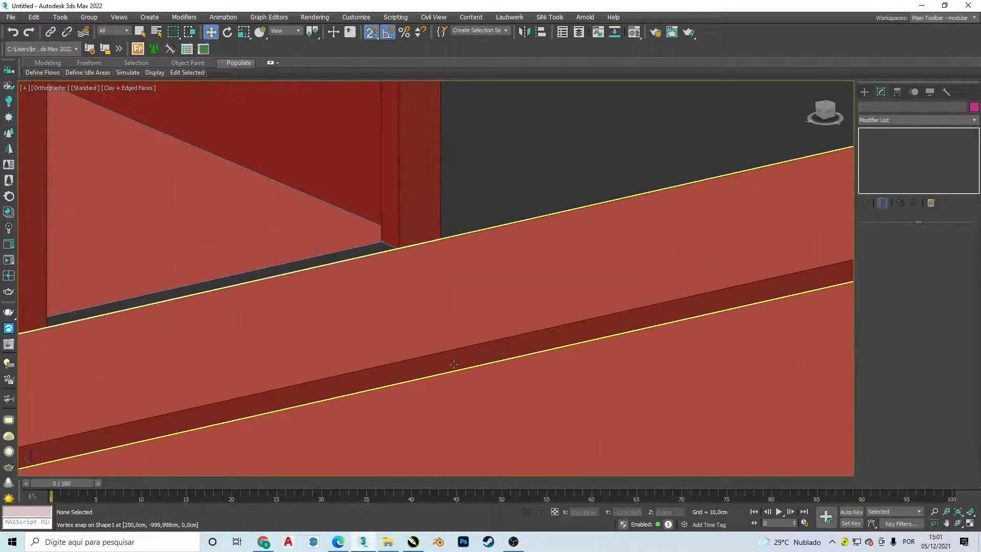
scroll(536, 364, "down", 5)
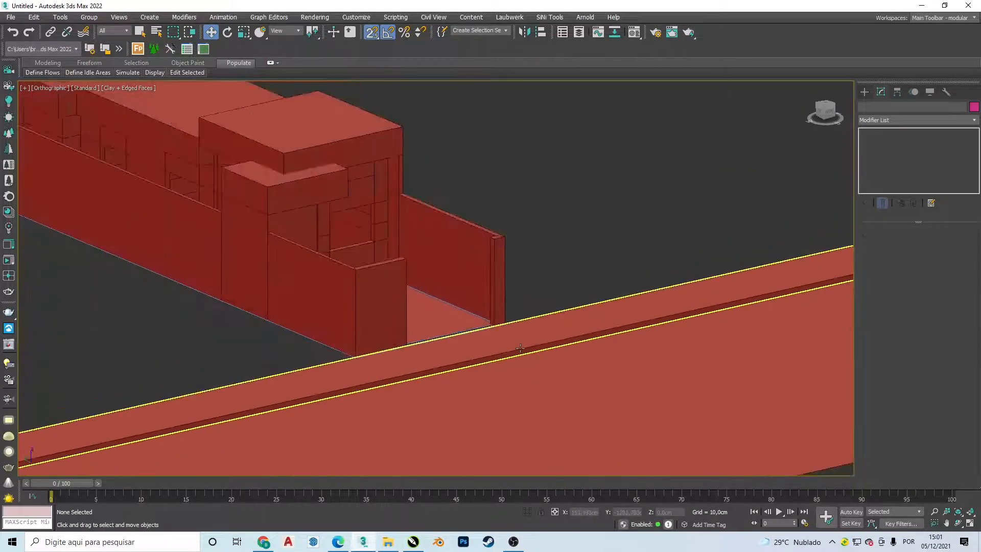
- Convert the shelled strip beside the house to an Editable Poly
left_click(519, 335)
right_click(519, 334)
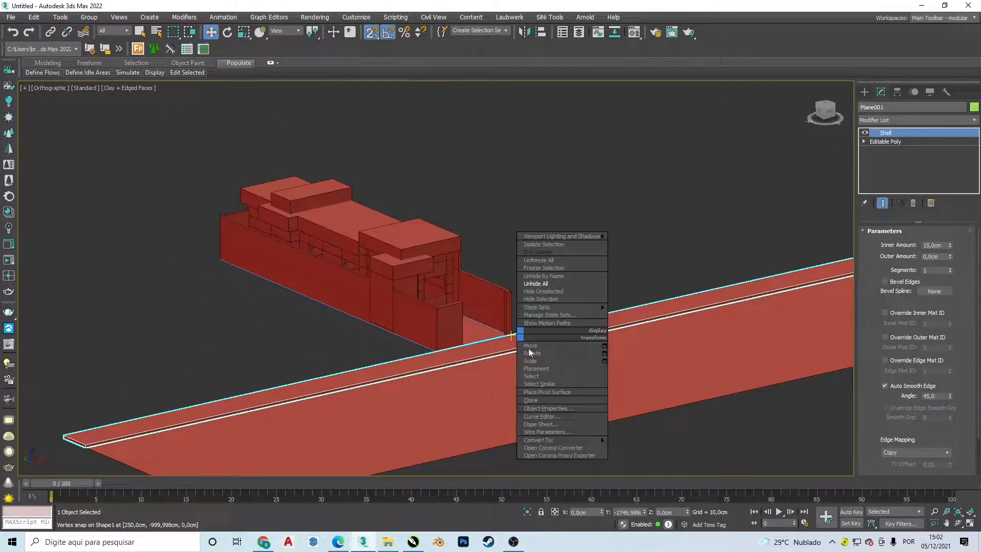
mouse_move(557, 441)
left_click(669, 448)
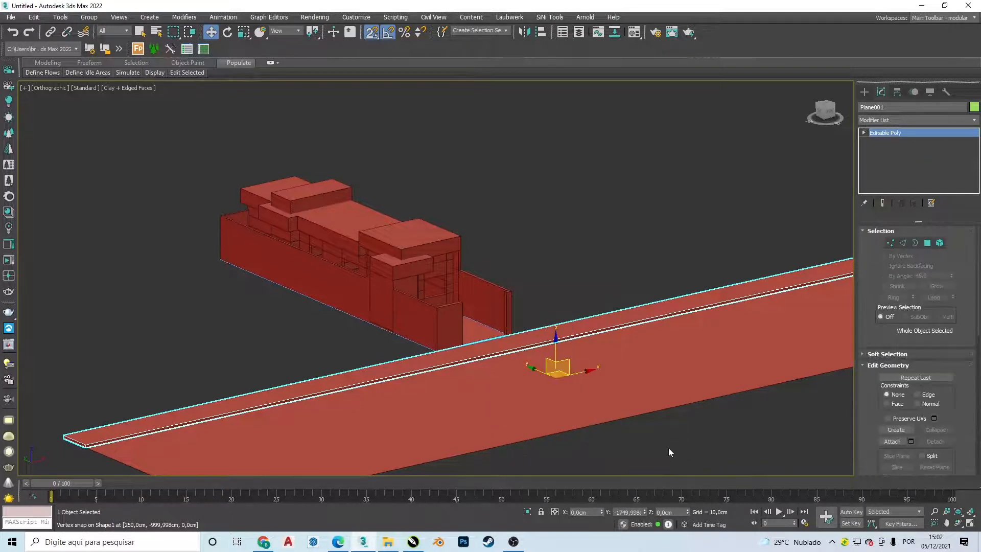
- Enter vertex editing on the strip beside the house and show it from the top
left_click(890, 242)
left_click_drag(483, 329, 522, 341)
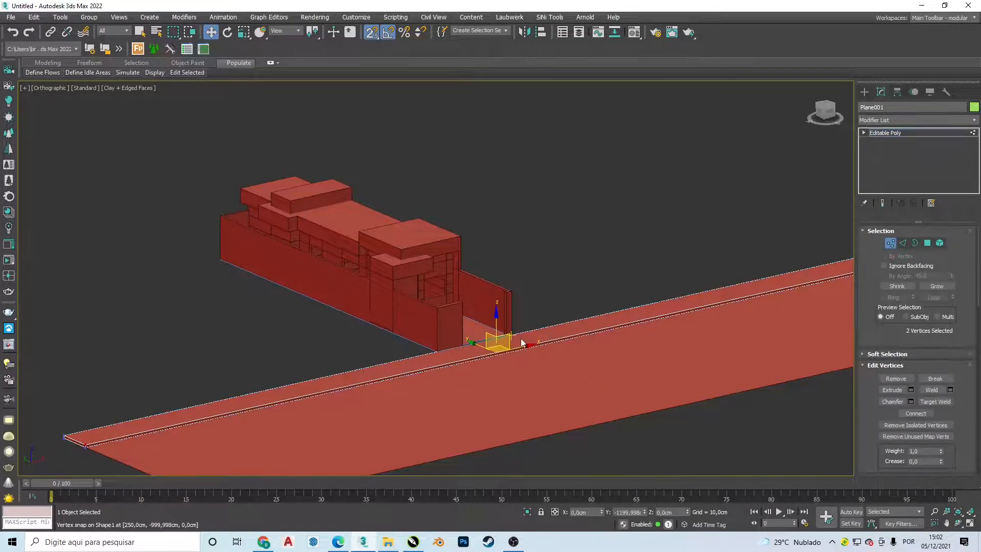
key("t")
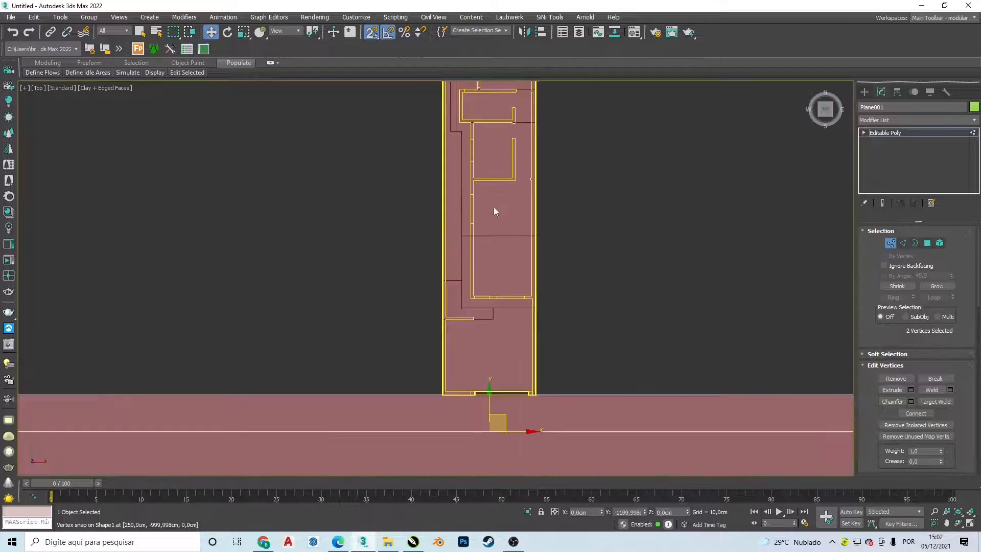
- Switch to the browser and search Google Images for "GUIA REBAIXO" to find a lowered-curb reference photo
key("alt+Tab")
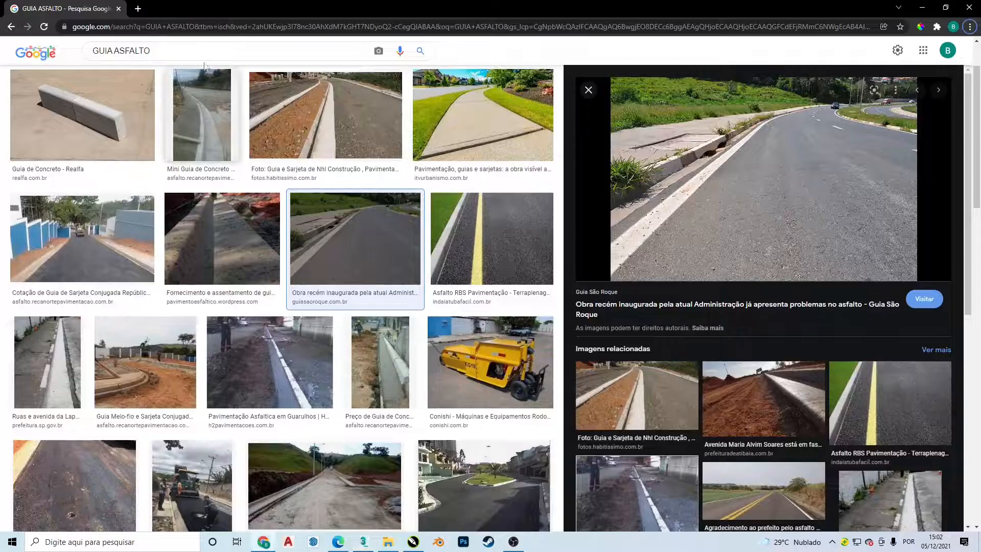
left_click(178, 57)
double_click(166, 52)
type("REBAIXO")
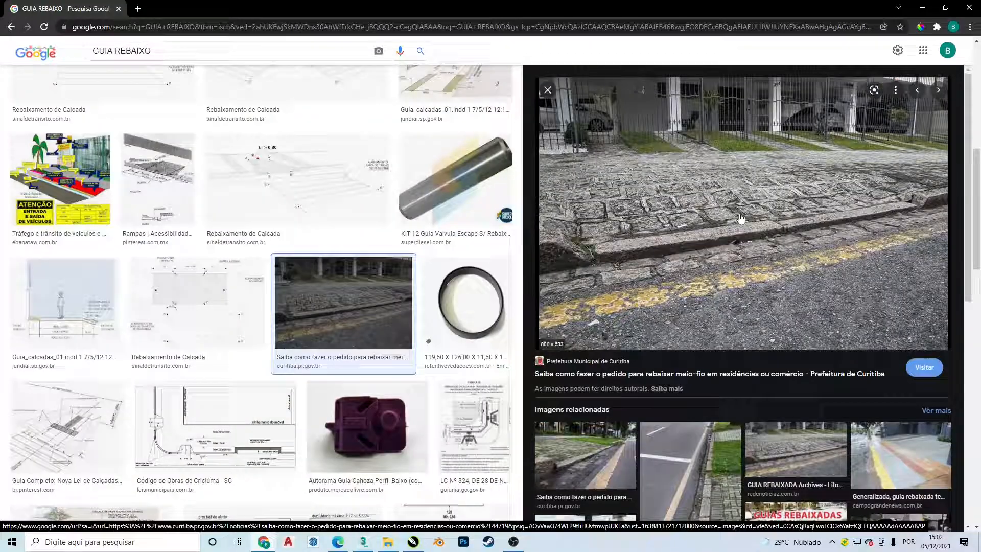
- Capture the lowered-curb photo in a screenshot selection and mark the ramp's sloping sides with red lines
key("Print")
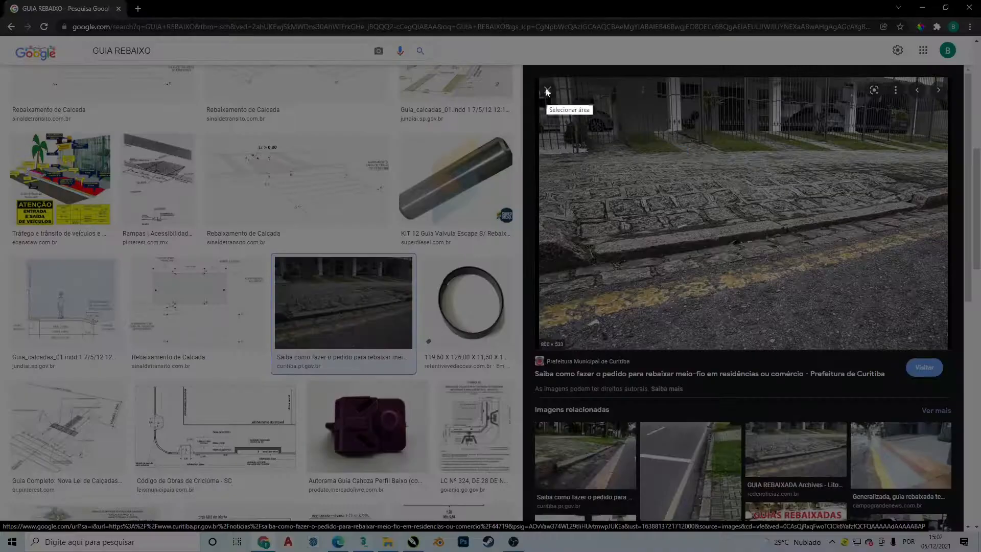
left_click_drag(540, 71, 948, 347)
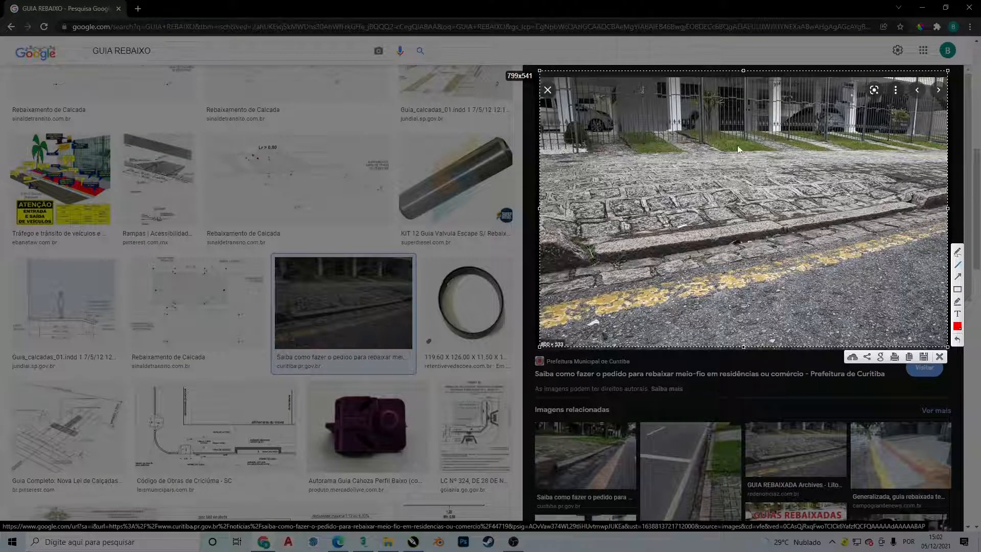
left_click_drag(704, 144, 929, 199)
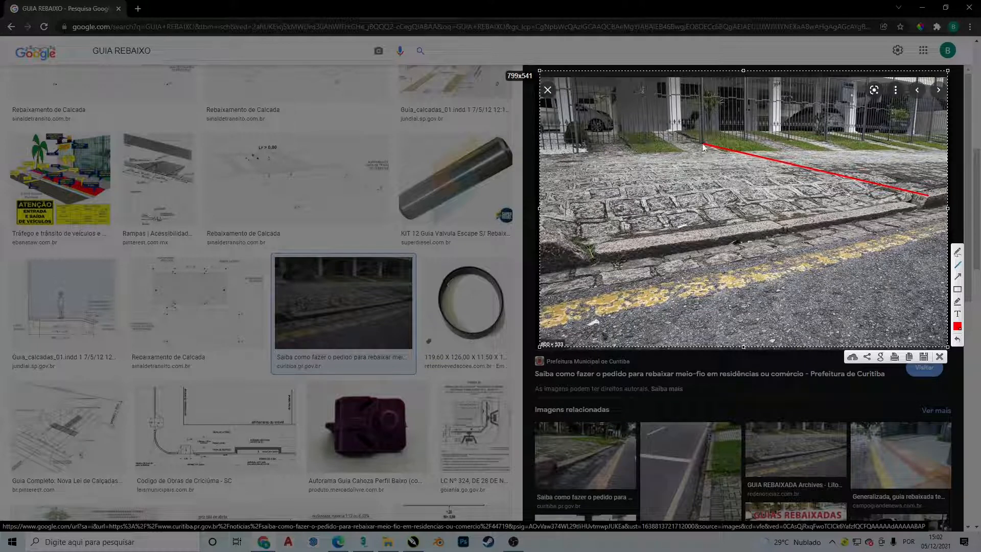
mouse_move(704, 147)
left_mouse_down()
mouse_move(934, 212)
mouse_move(923, 210)
left_mouse_up()
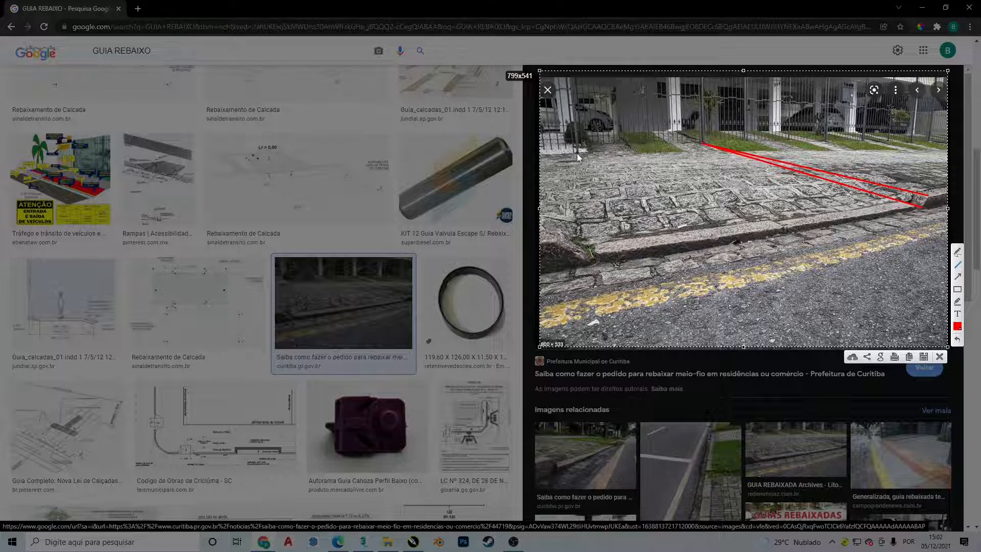
left_click_drag(578, 154, 557, 242)
left_click_drag(577, 154, 585, 262)
mouse_move(567, 186)
left_mouse_down()
mouse_move(838, 175)
mouse_move(567, 197)
mouse_move(837, 177)
left_mouse_up()
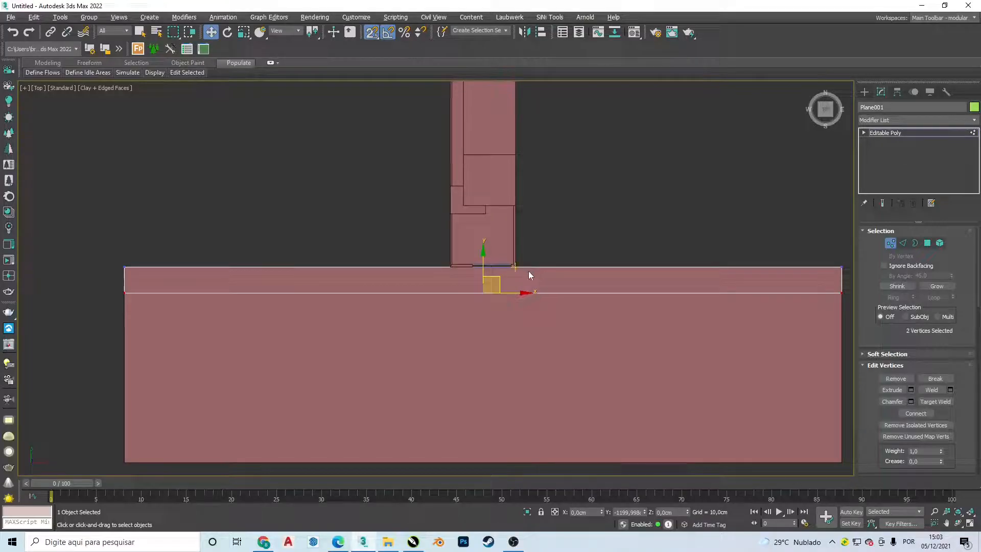
- Activate the Slice Plane on the strip in 3ds Max and rotate it to stand perpendicular across the strip
scroll(526, 271, "up", 6)
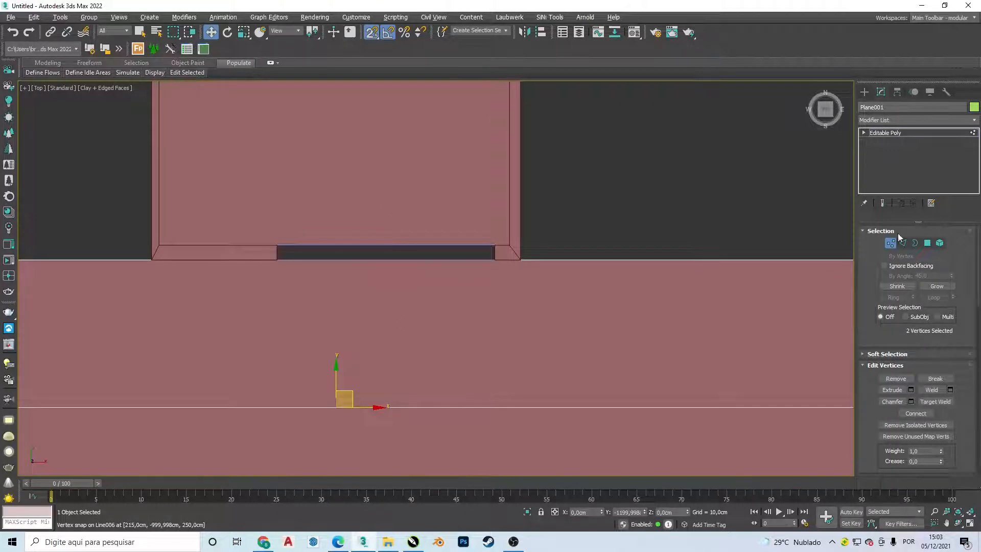
scroll(633, 219, "down", 5)
middle_click_drag(633, 220, 616, 224)
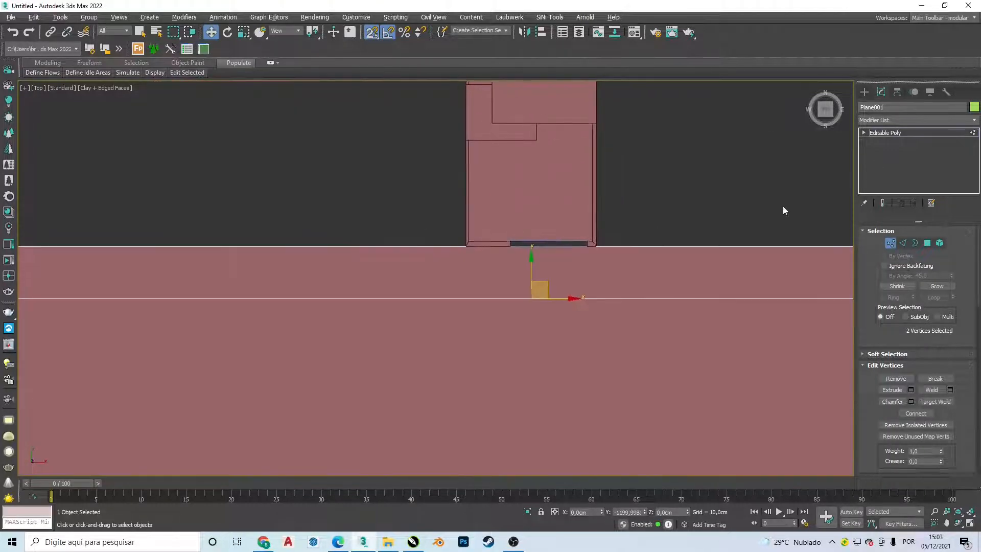
middle_click_drag(784, 210, 738, 201)
scroll(958, 355, "down", 9)
scroll(951, 361, "down", 3)
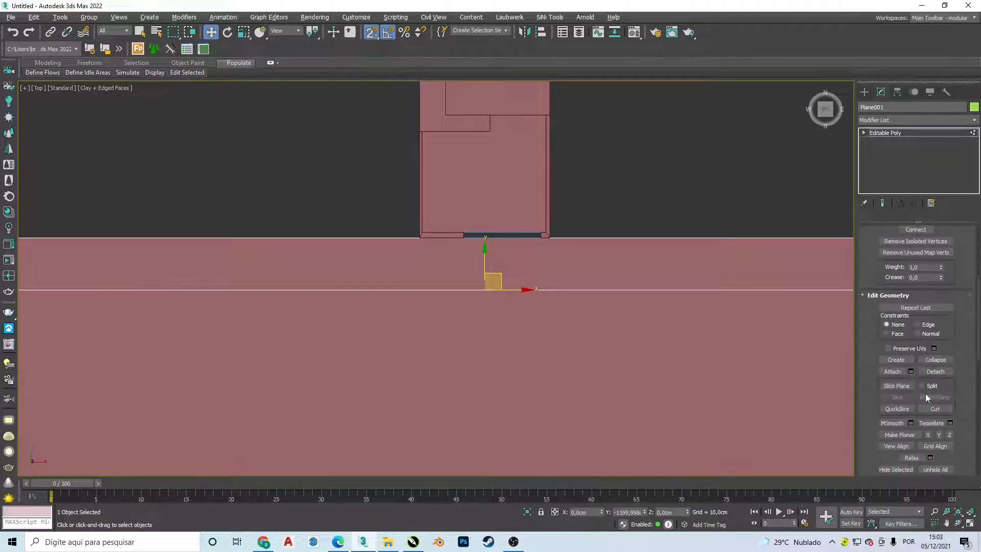
left_click(896, 386)
scroll(562, 271, "up", 2)
scroll(535, 271, "down", 4)
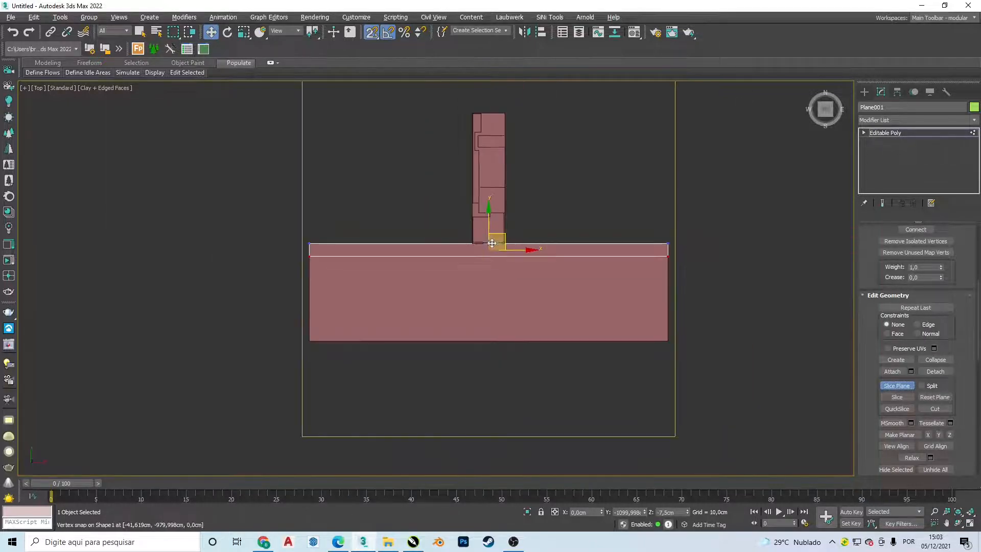
key("e")
left_click_drag(473, 277, 465, 306)
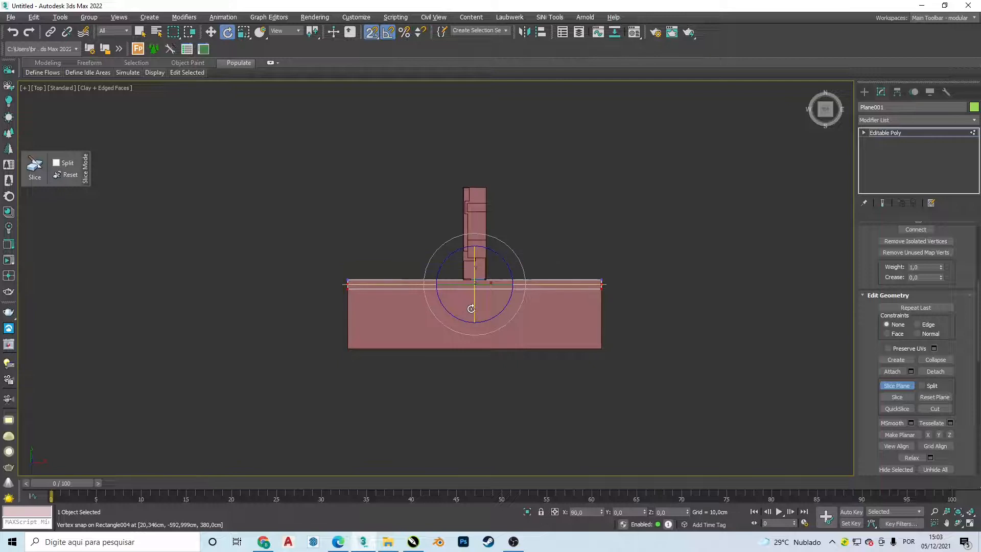
scroll(482, 279, "up", 4)
left_click_drag(491, 261, 518, 299)
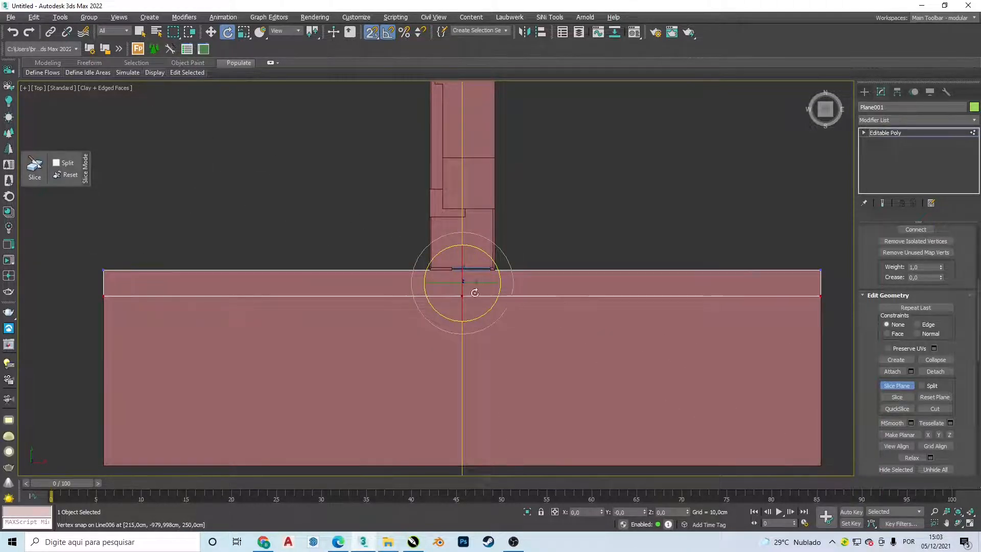
scroll(475, 292, "up", 4)
- Check the lowered-curb photo, snap the slice plane to the gate opening's left corner at X -80 cm, and slice the strip
key("alt+Tab")
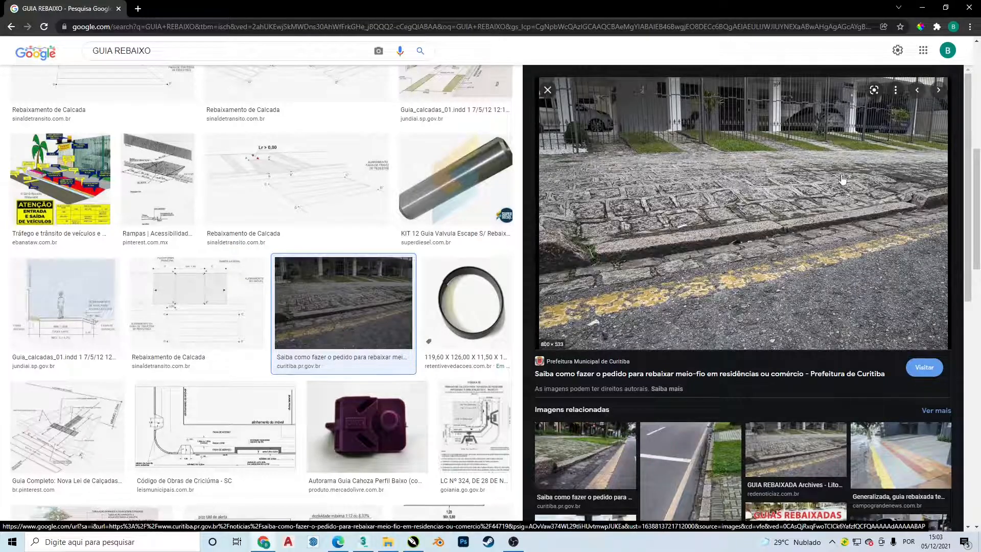
key("alt+Tab")
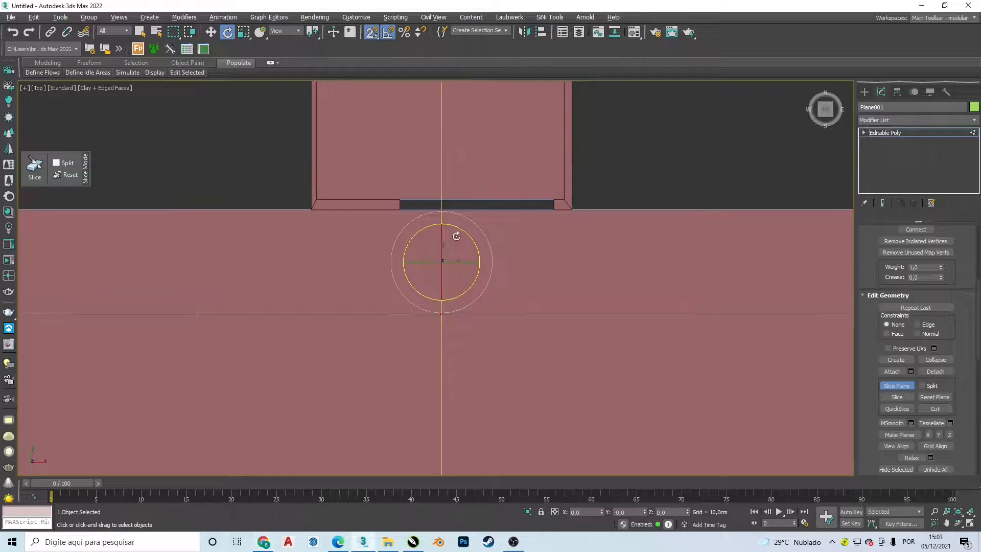
scroll(457, 236, "up", 2)
key("w")
left_click_drag(440, 270, 378, 197)
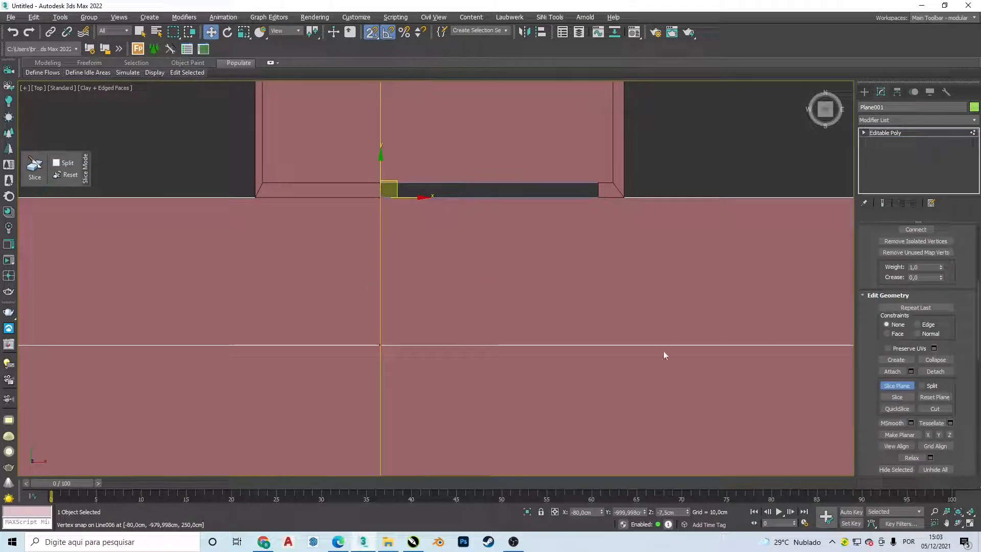
left_click(897, 398)
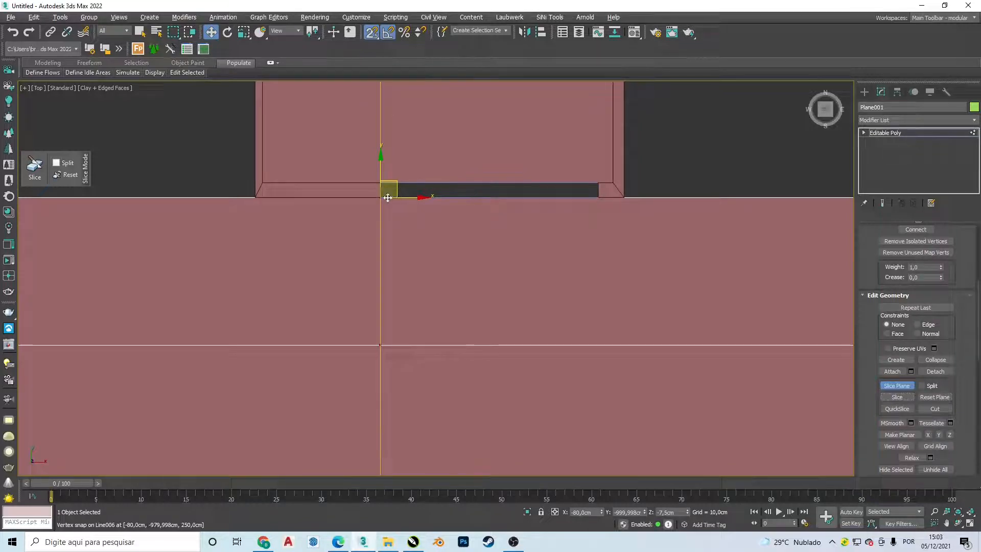
- Snap the slice plane to the gate opening's right corner at X 215 cm and slice the strip
left_click_drag(388, 198, 600, 195)
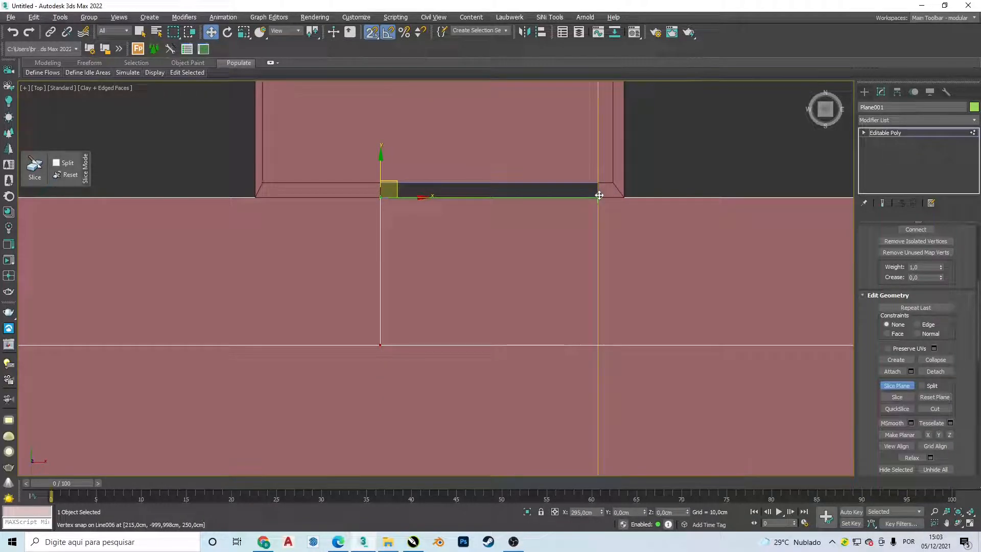
left_click(898, 397)
middle_click_drag(439, 269, 530, 261)
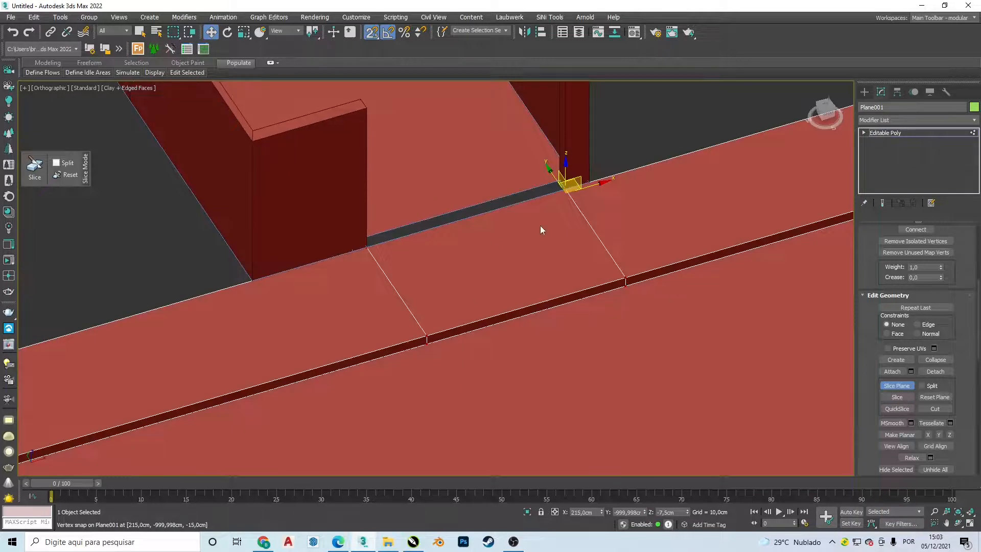
- Rotate the slice plane 10° about the gate opening's right corner, flaring outward toward the street, and slice the strip
key("t")
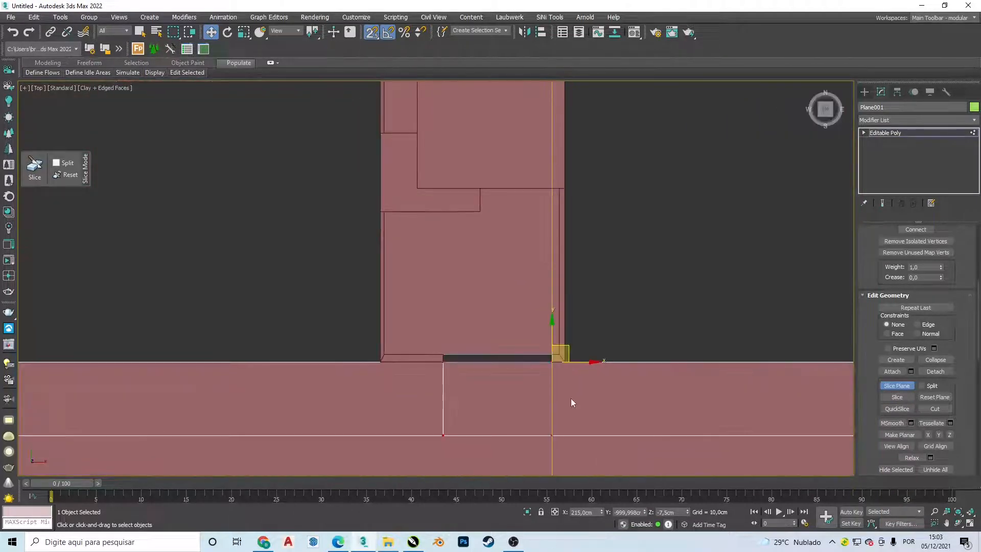
middle_click_drag(558, 380, 539, 308)
key("e")
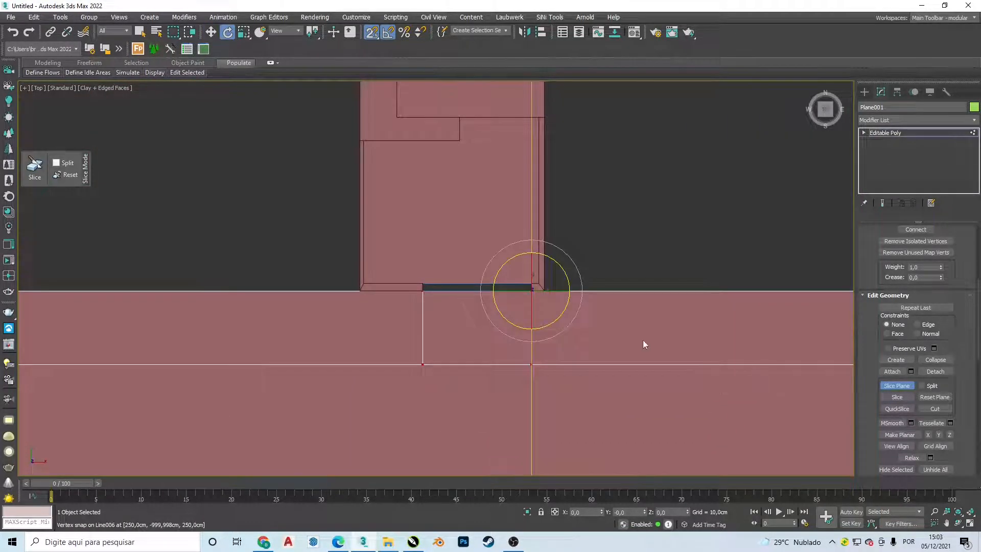
scroll(544, 310, "up", 2)
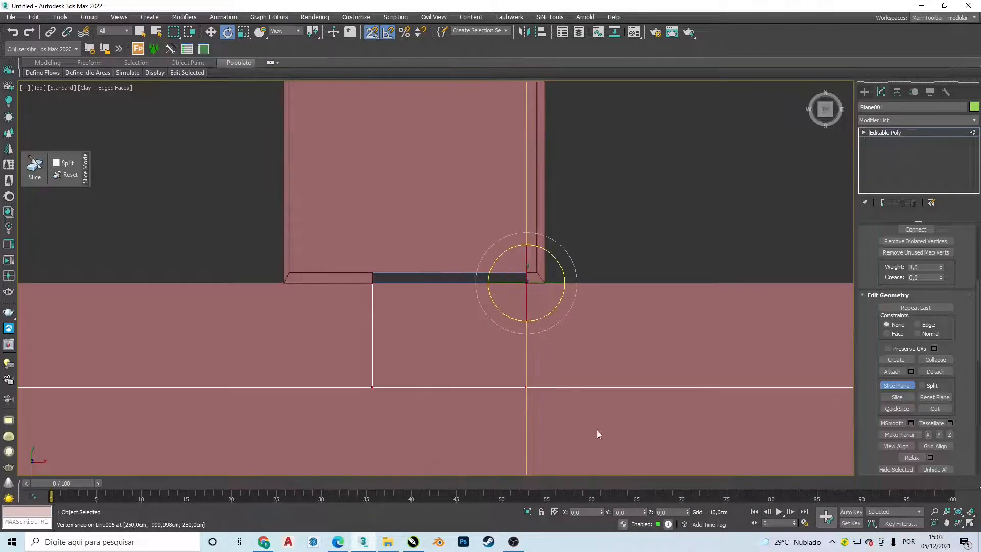
left_click(587, 511)
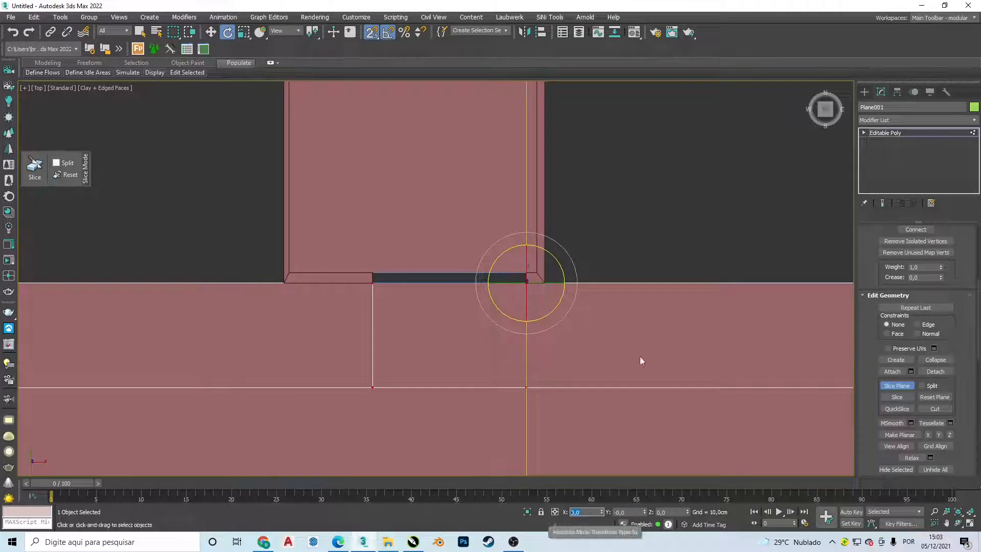
left_click_drag(556, 260, 554, 260)
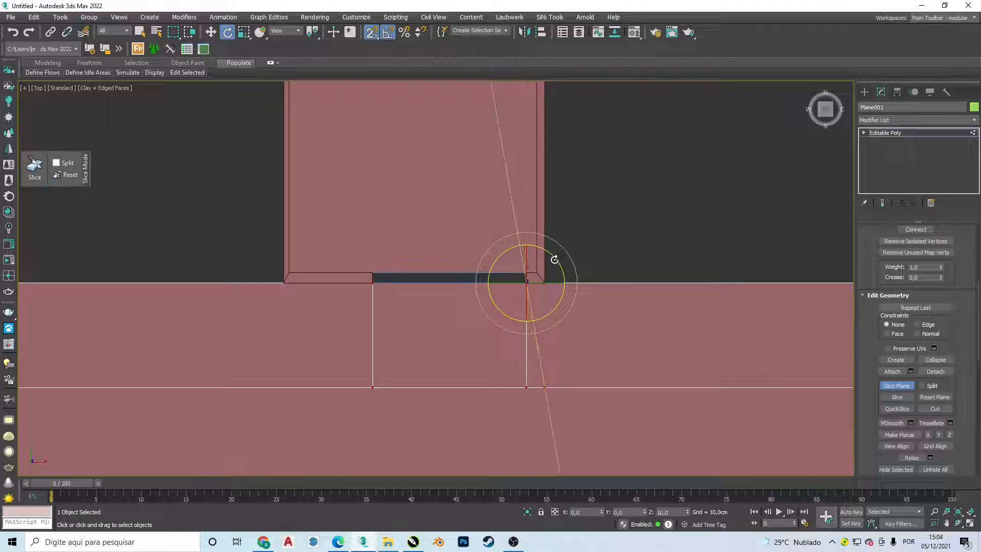
left_click_drag(553, 258, 554, 258)
left_click(895, 398)
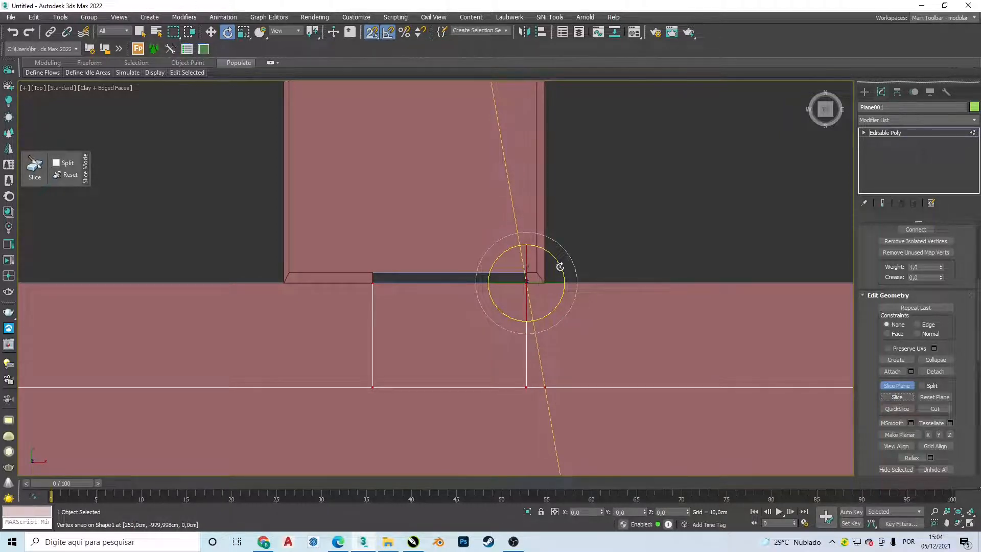
- Tilt the slice plane 10° the opposite way, snap it to the opening's left corner, slice the strip and leave Slice Plane mode
left_click_drag(560, 266, 374, 284)
key("w")
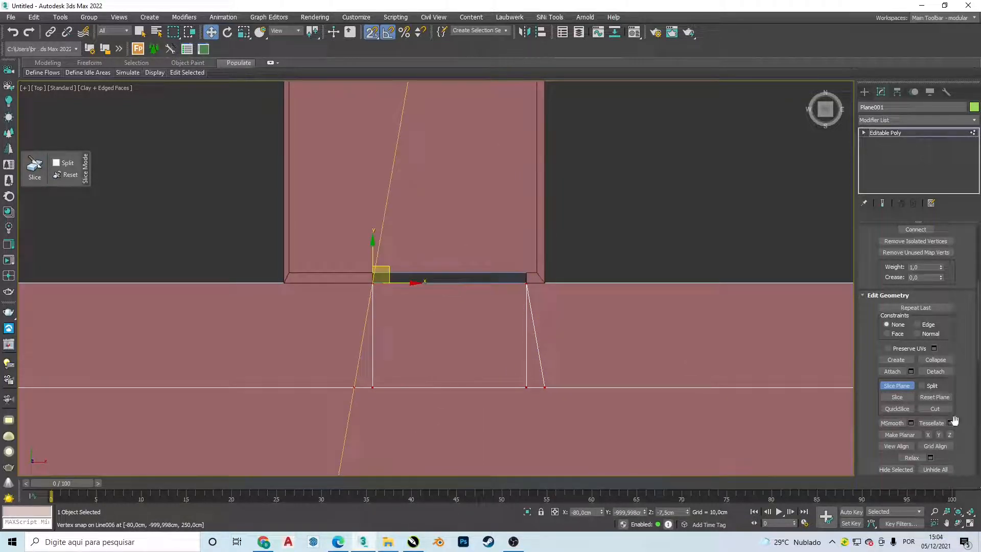
left_click(897, 400)
left_click(897, 389)
middle_click_drag(480, 293, 461, 284, "alt")
scroll(460, 284, "up", 2)
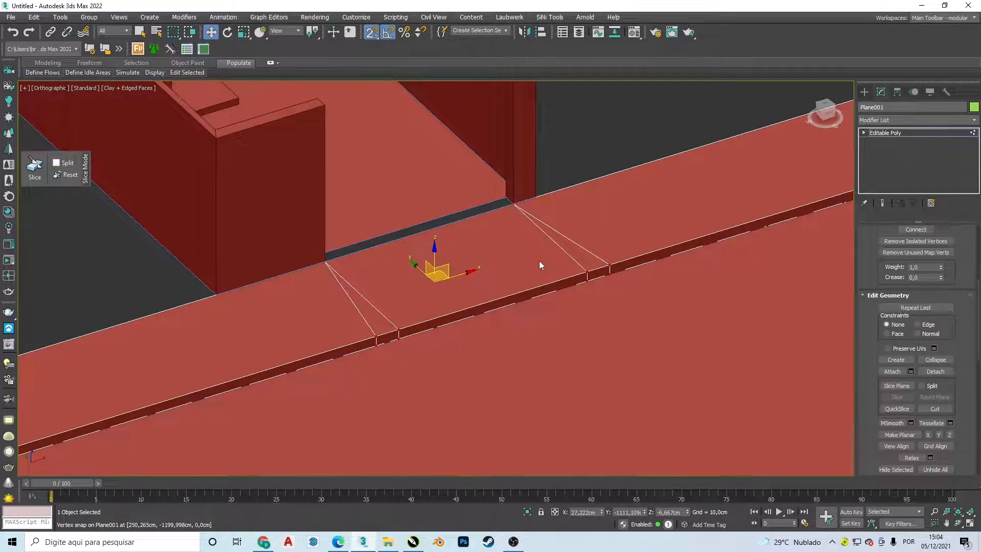
- Select the row of vertices along the strip's house-side edge in the top view
key("t")
key("1")
scroll(914, 261, "up", 5)
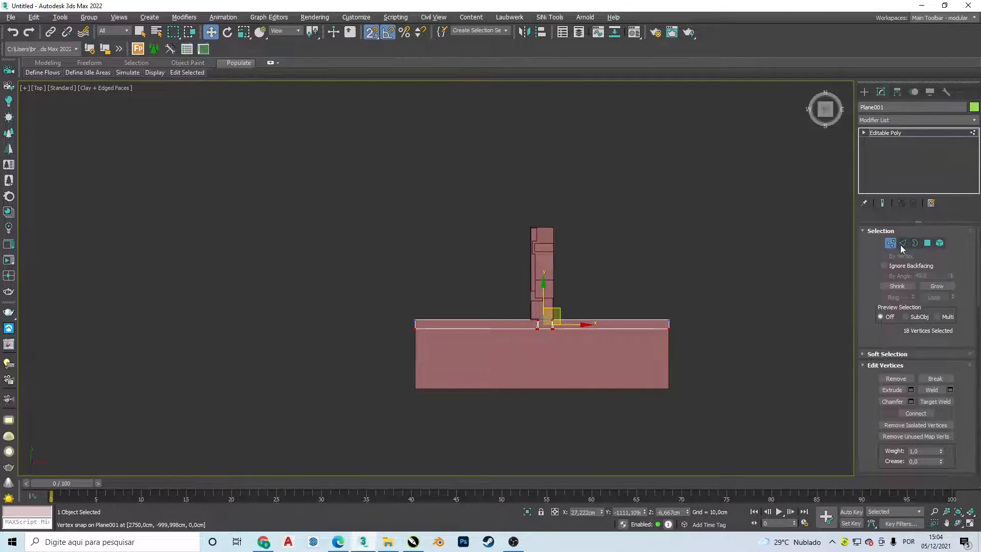
key("1")
scroll(635, 301, "up", 3)
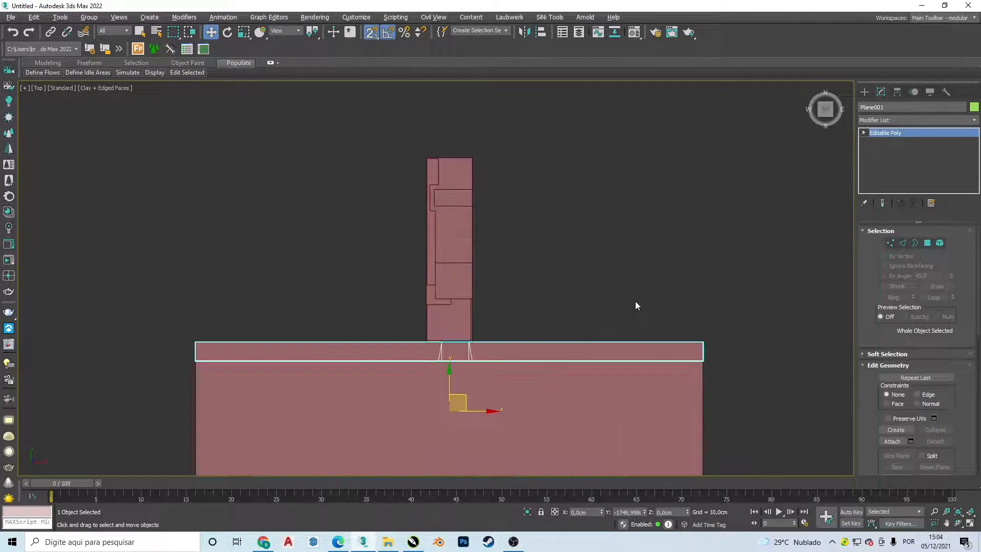
left_click(891, 244)
left_click_drag(158, 353, 158, 352)
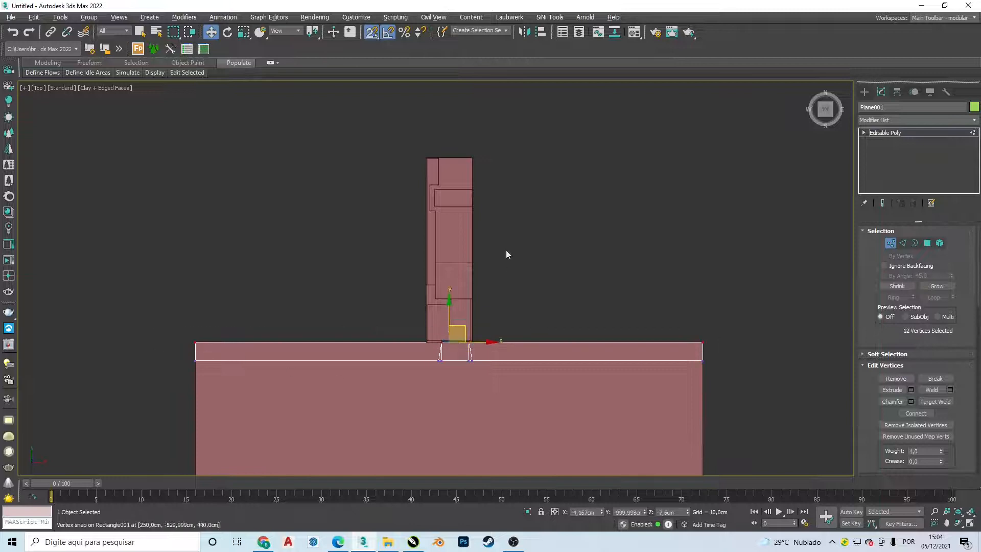
- Move the selected house-side row of sidewalk vertices 130 cm along Y toward the street
scroll(475, 346, "up", 4)
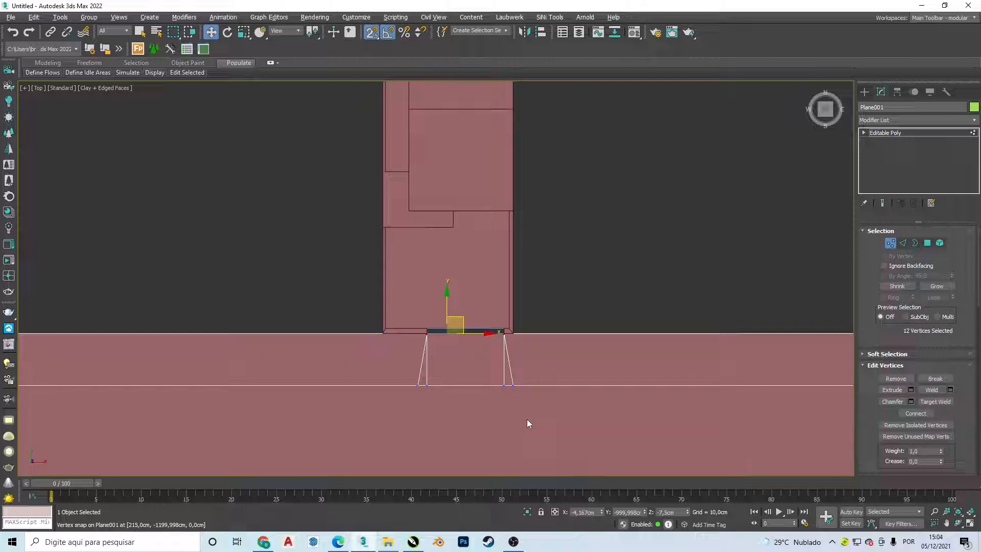
scroll(548, 468, "down", 3)
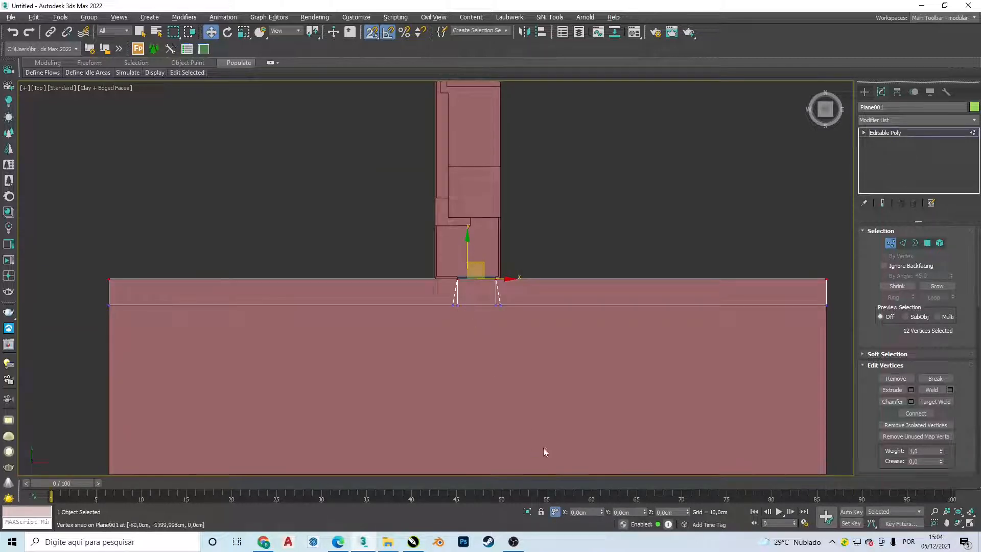
left_click(626, 512)
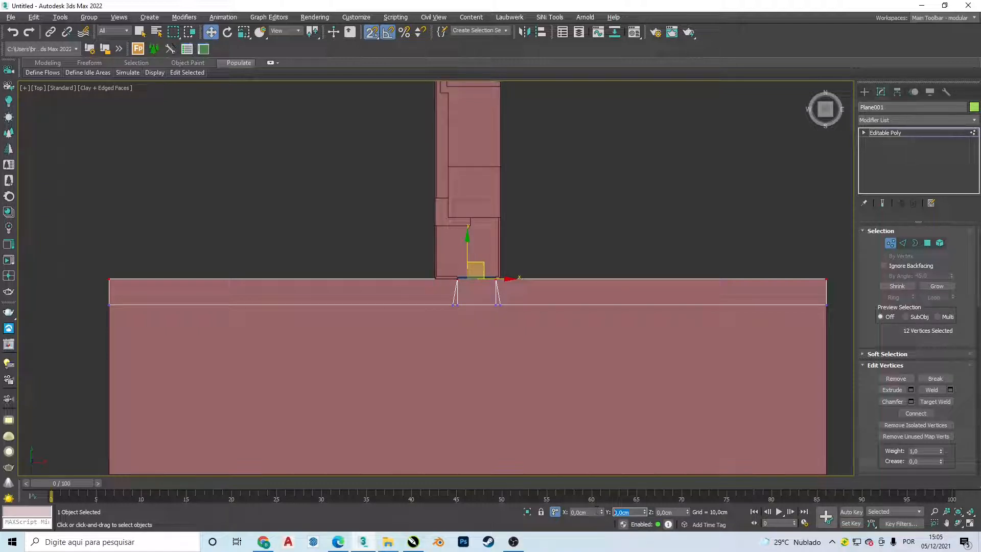
key("Return")
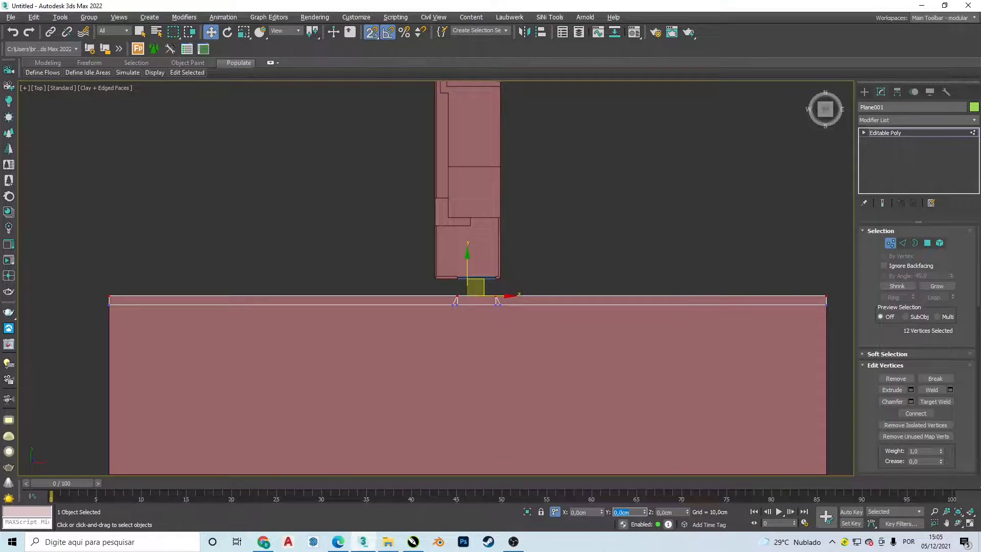
- Select the three vertical faces along the strip's house-side edge and extrude them 130 cm toward the house
middle_click_drag(538, 345, 565, 281, "alt")
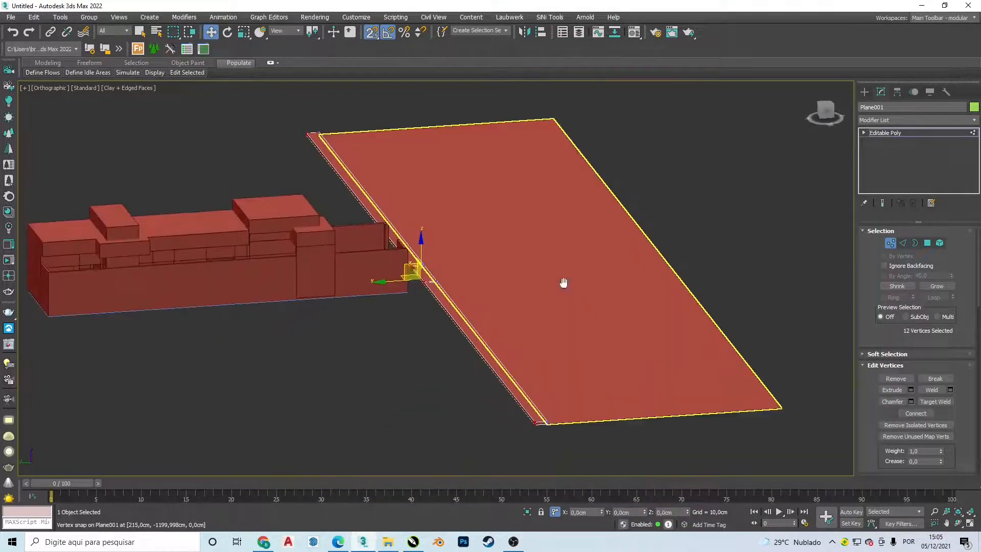
left_click(927, 243)
scroll(375, 195, "up", 8)
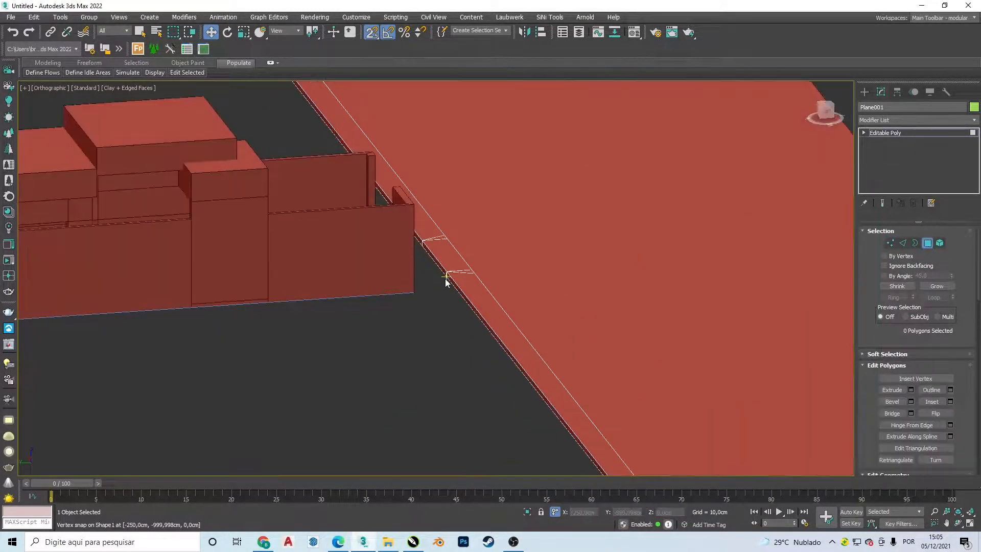
left_click(369, 185)
left_click(415, 248, "ctrl")
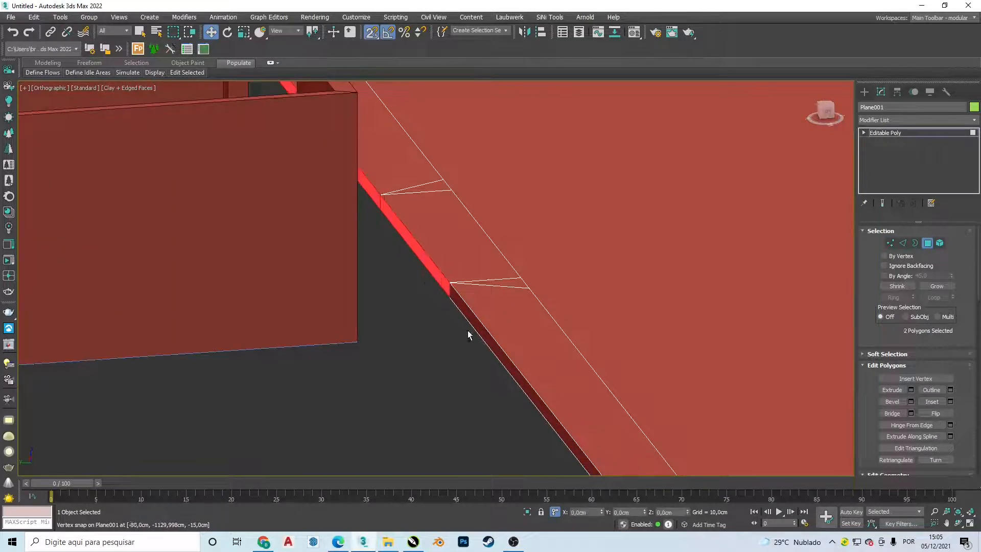
left_click(475, 330, "ctrl")
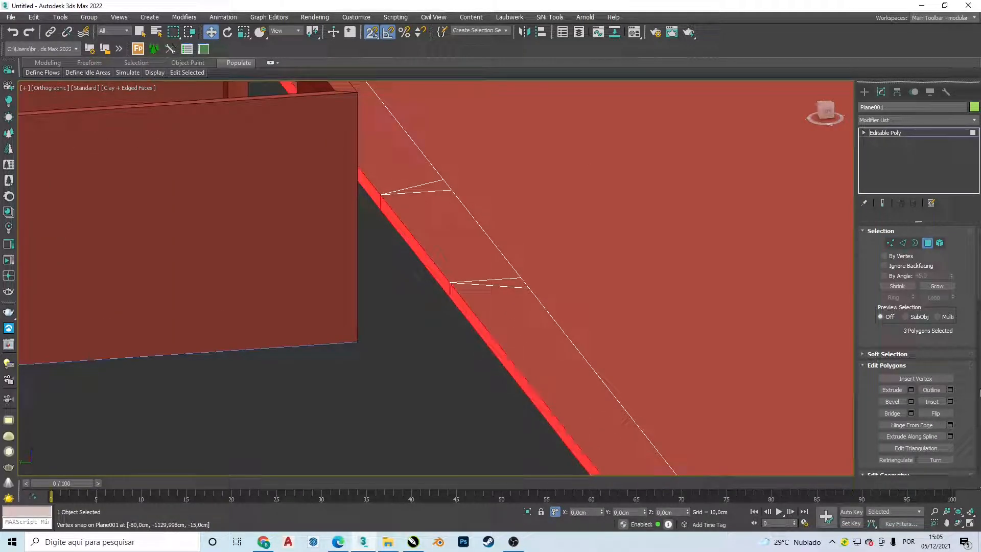
left_click(911, 390)
double_click(473, 299)
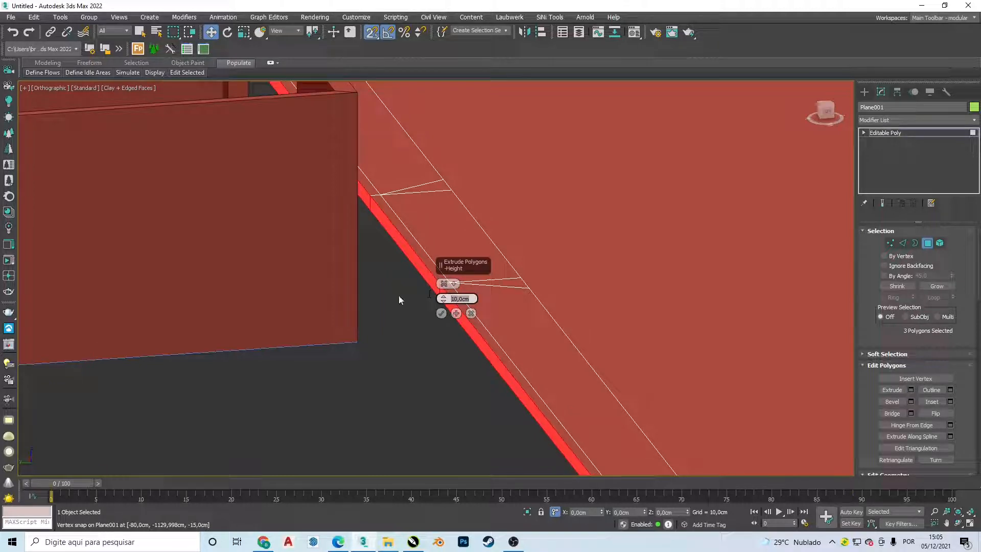
type("130")
key("Return")
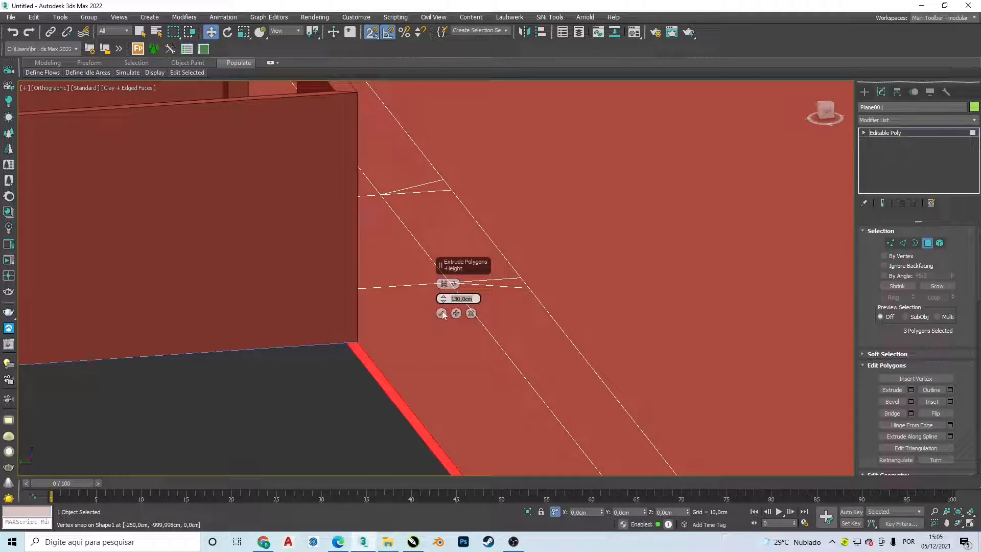
left_click(441, 313)
- Examine the sidewalk's flared driveway section up close and compare it with the lowered-curb reference photo in the browser
scroll(445, 299, "down", 10)
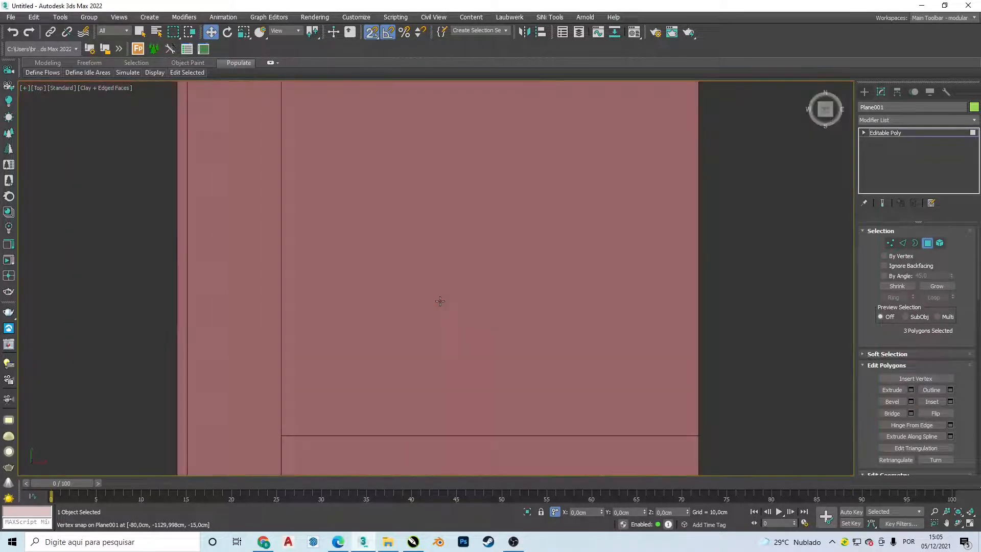
middle_click_drag(490, 241, 458, 312, "alt")
scroll(452, 398, "up", 6)
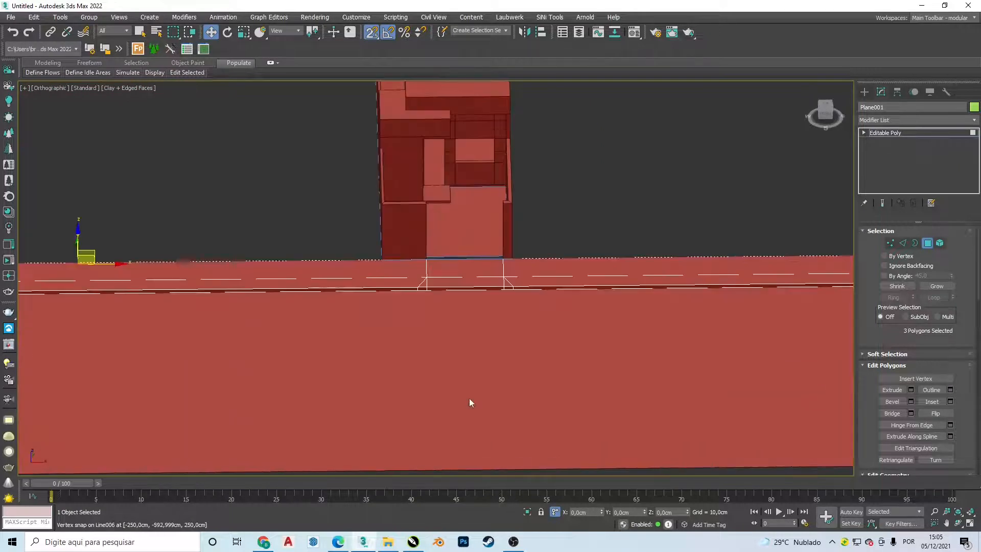
middle_click_drag(469, 397, 523, 358, "alt")
middle_click_drag(505, 271, 428, 268)
scroll(428, 268, "up", 6)
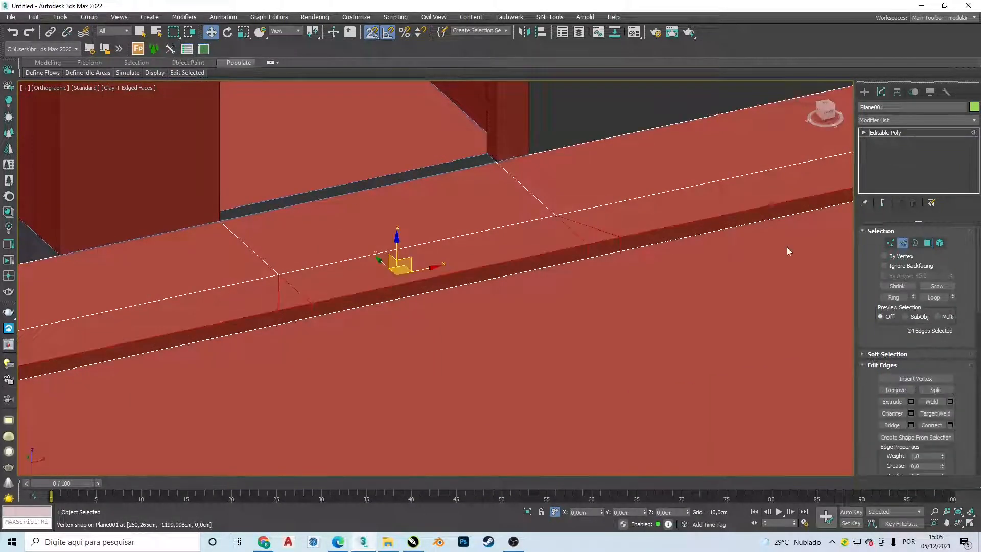
key("alt+Tab")
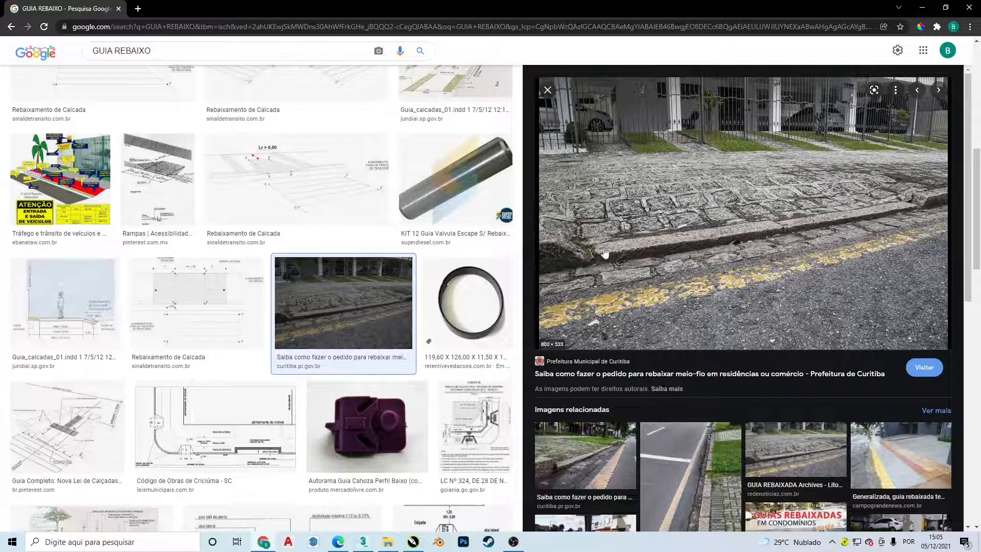
key("alt+Tab")
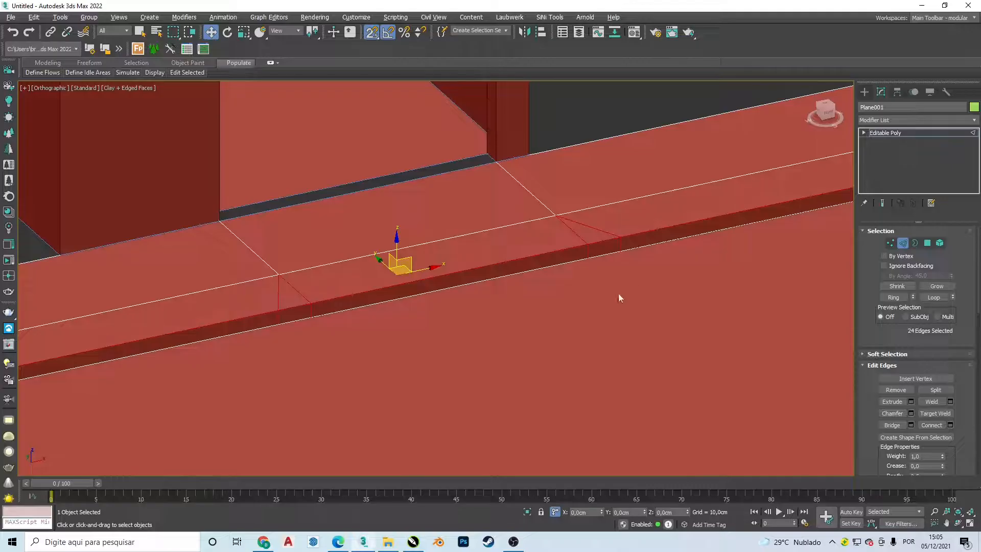
- Select the curb's top street-side edge between the flares and lower it about 10 cm with a relative offset in the front view
left_click(529, 254)
scroll(347, 288, "up", 2)
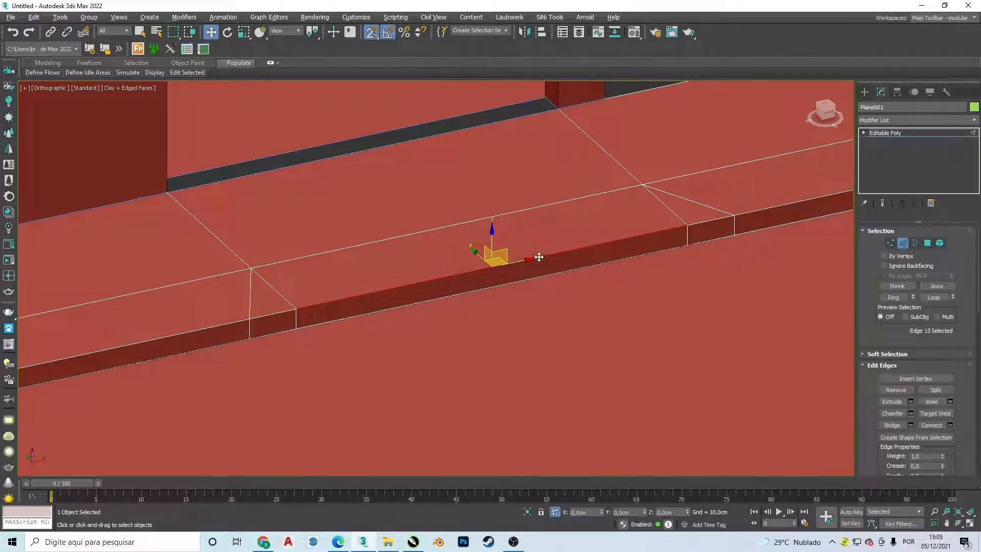
left_click(902, 244)
left_click(902, 245)
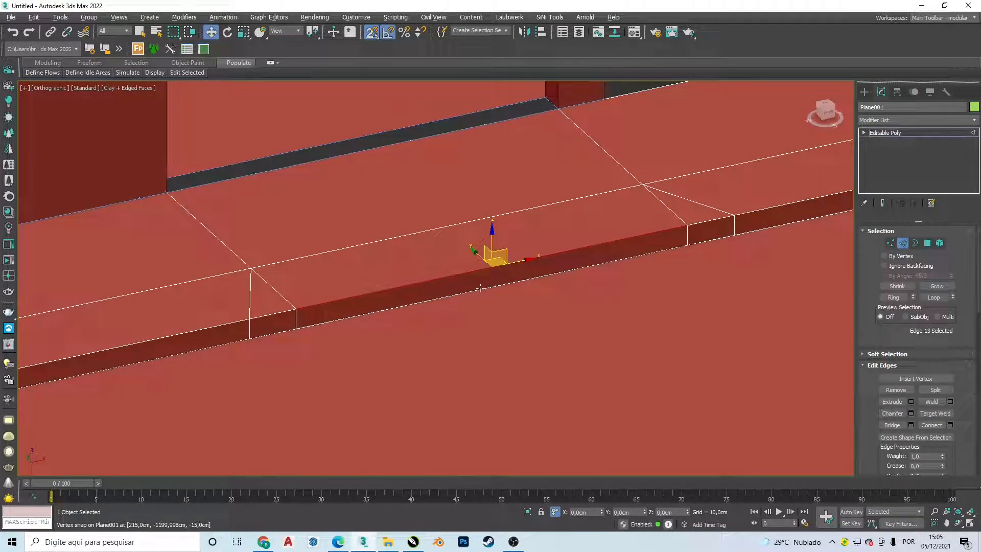
left_click(555, 511)
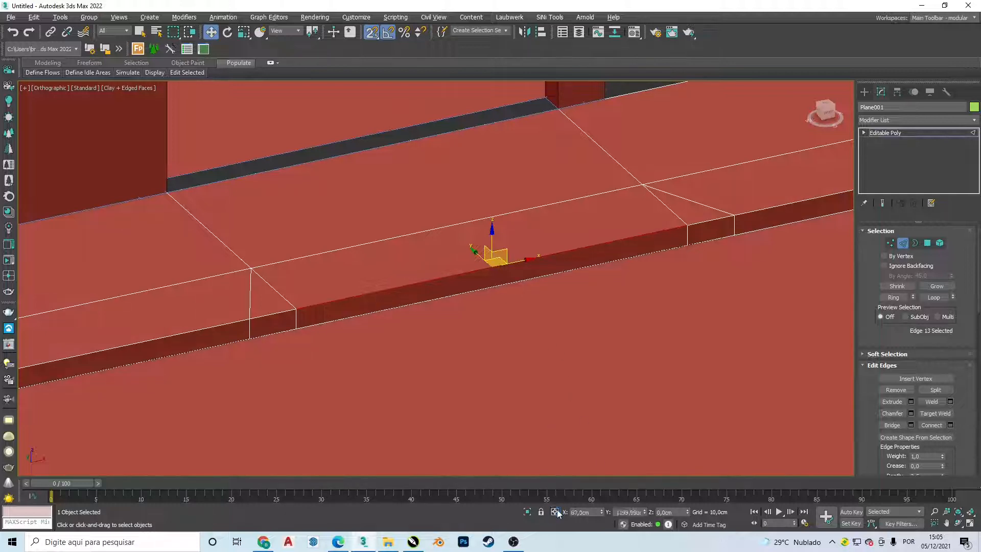
left_click(555, 511)
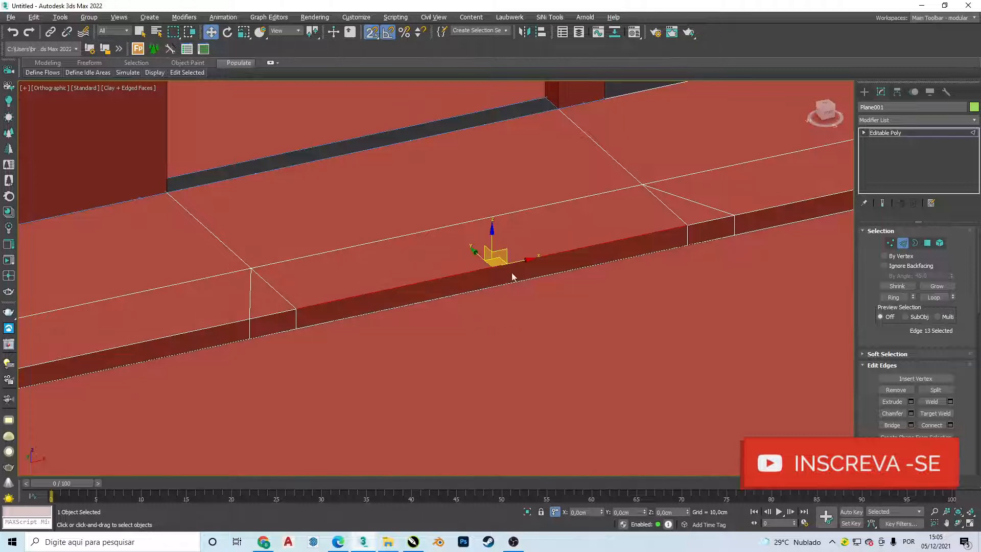
middle_click_drag(516, 281, 469, 256)
key("f")
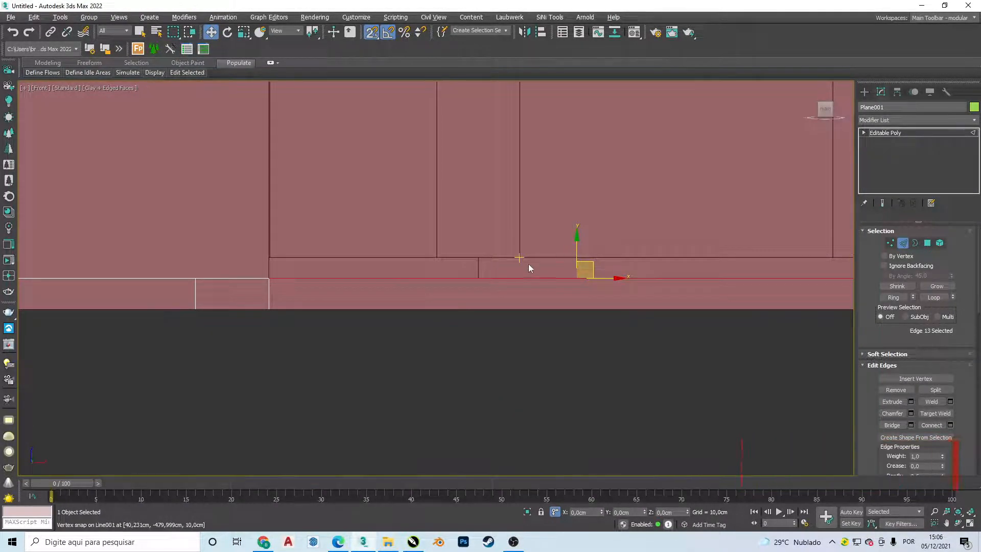
key("p")
middle_click_drag(526, 274, 543, 288, "alt")
key("z")
scroll(542, 288, "down", 3)
scroll(543, 289, "down", 3)
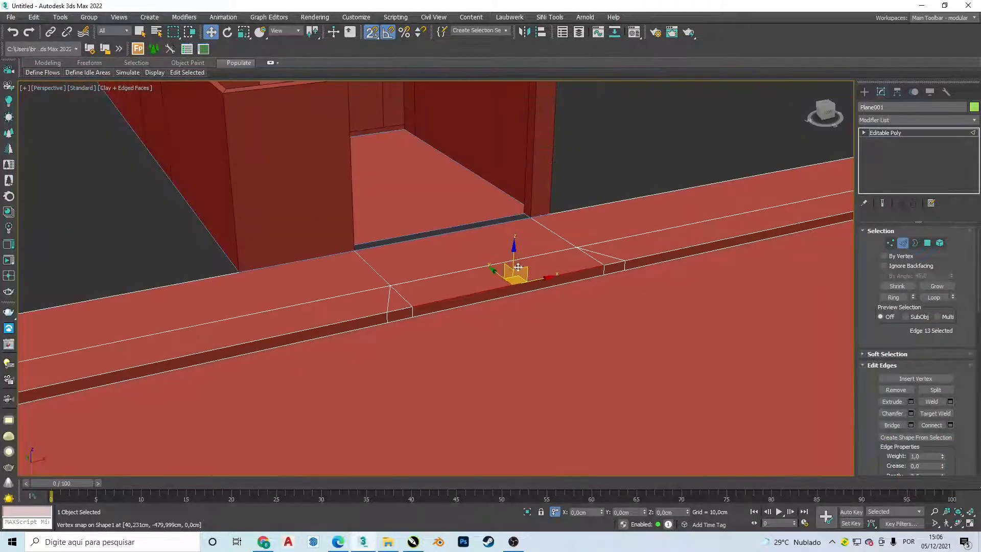
key("f")
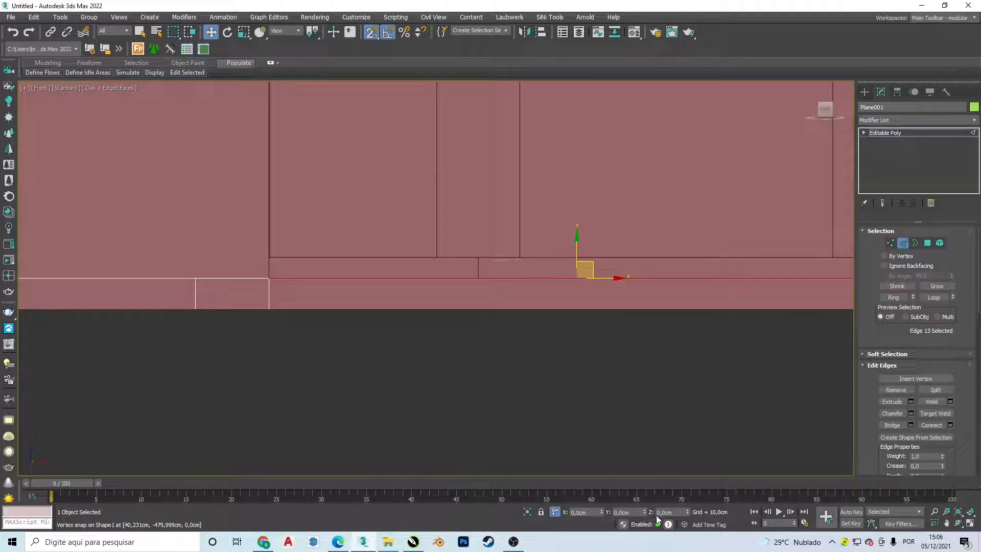
left_click(627, 512)
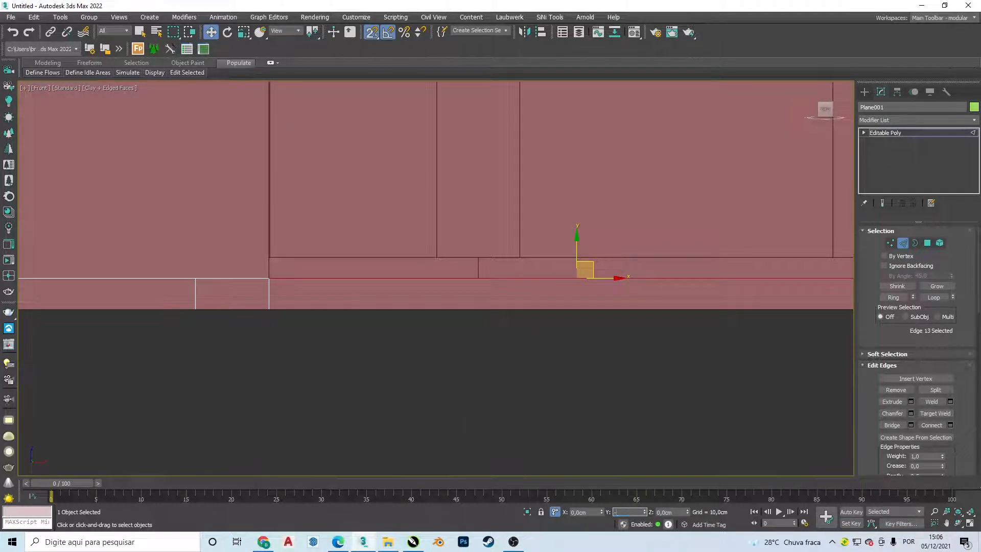
key("Return")
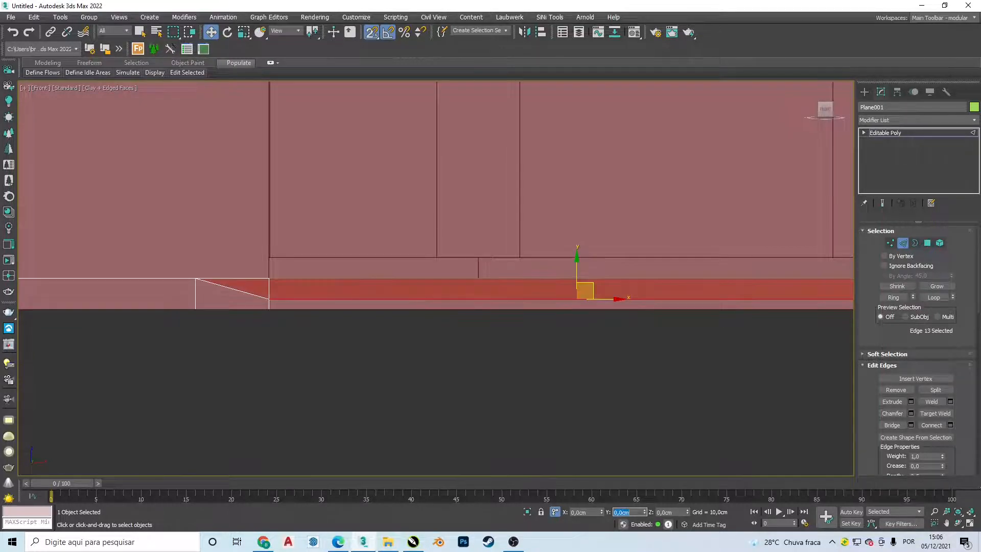
middle_click_drag(240, 264, 278, 286, "alt")
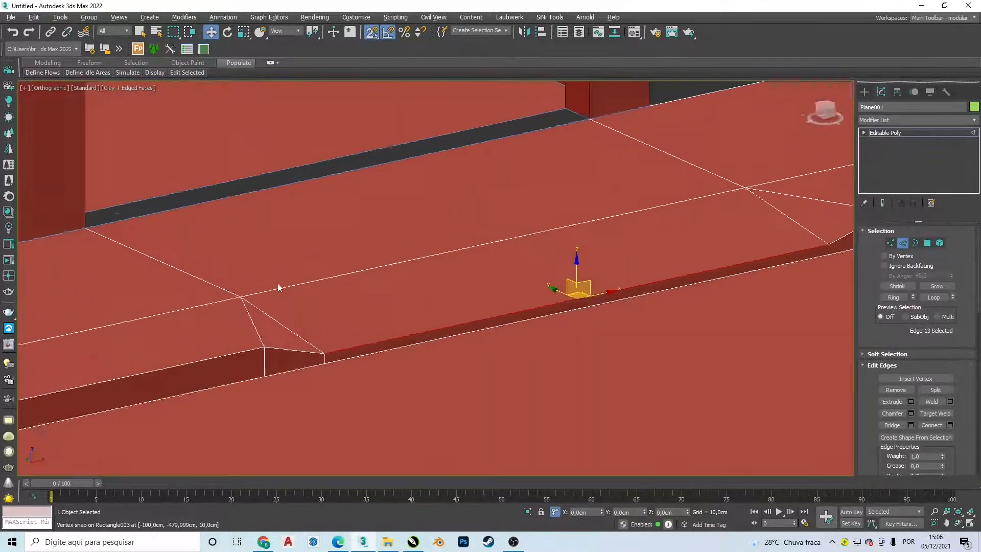
scroll(286, 294, "down", 3)
left_click(544, 139)
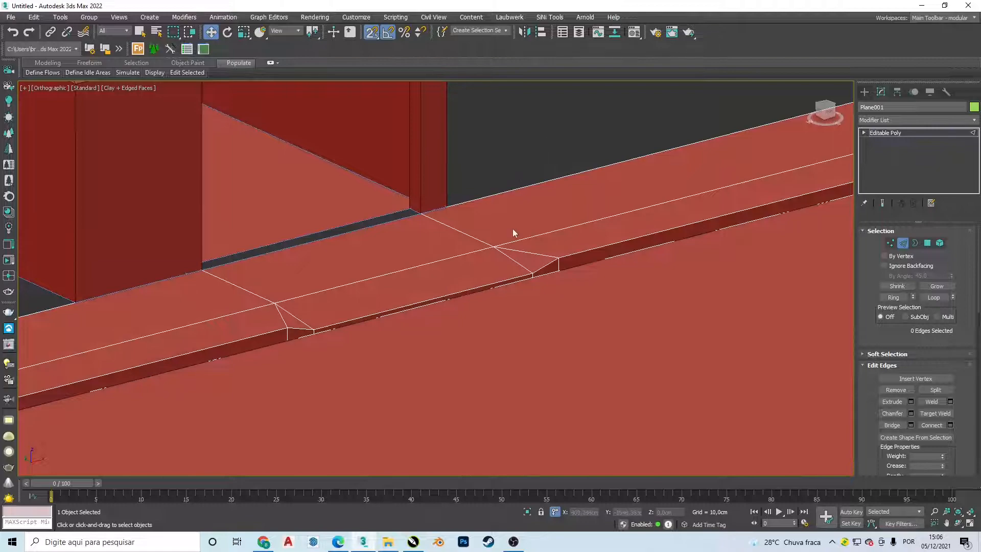
- Switch to the browser, search images for "GUIA ASLFATO" and examine a photo of a concrete curb beside the street
key("alt+Tab")
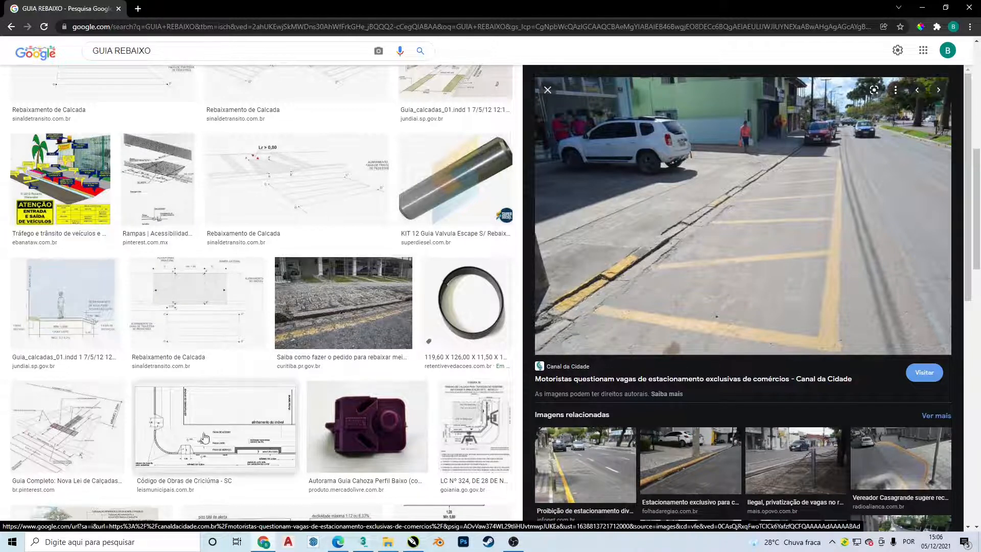
scroll(205, 362, "down", 1)
scroll(206, 363, "down", 5)
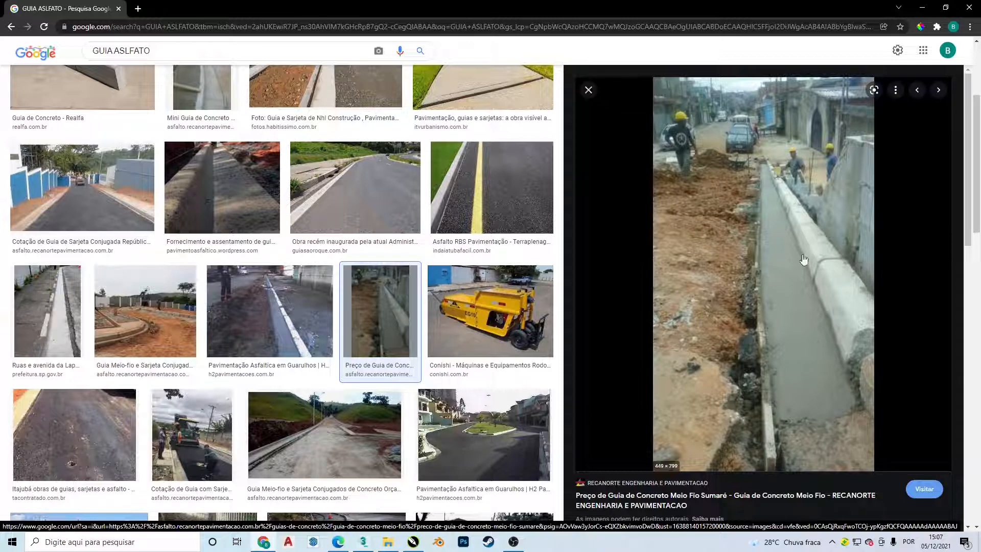
key("alt+Tab")
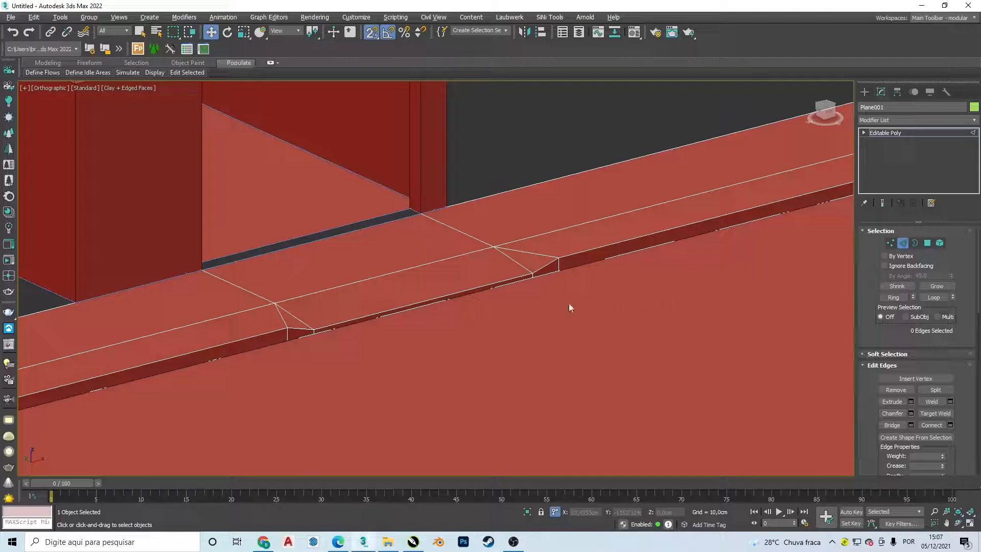
- Leave edge editing on the sidewalk and select the separate street plane, undoing its accidental shift
left_click(865, 91)
left_click(629, 130)
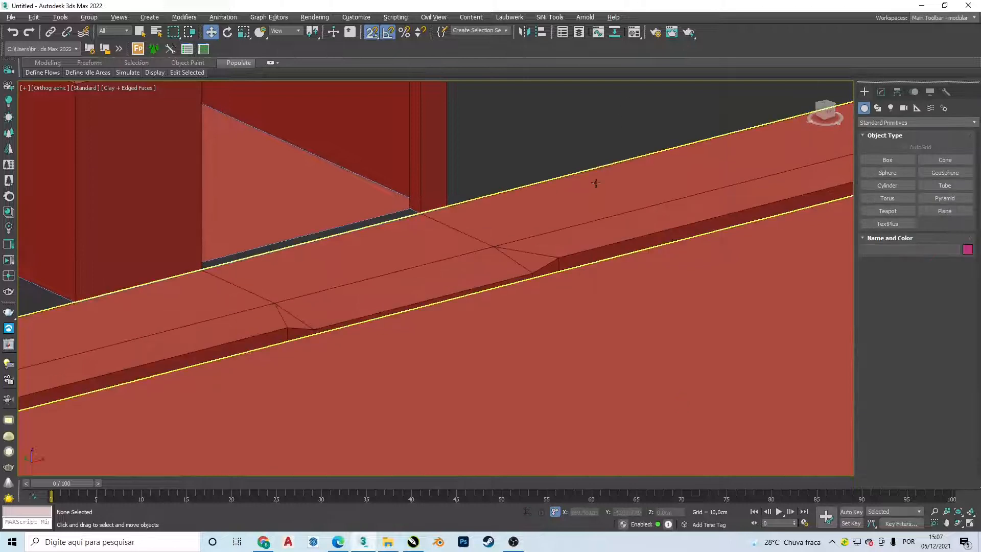
scroll(563, 289, "down", 5)
left_click_drag(655, 367, 638, 348)
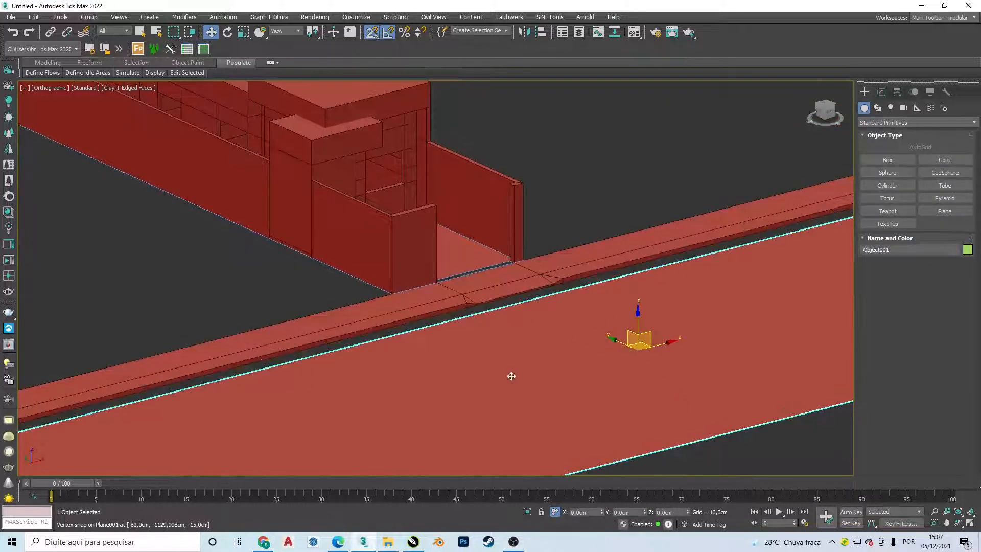
key("ctrl+z")
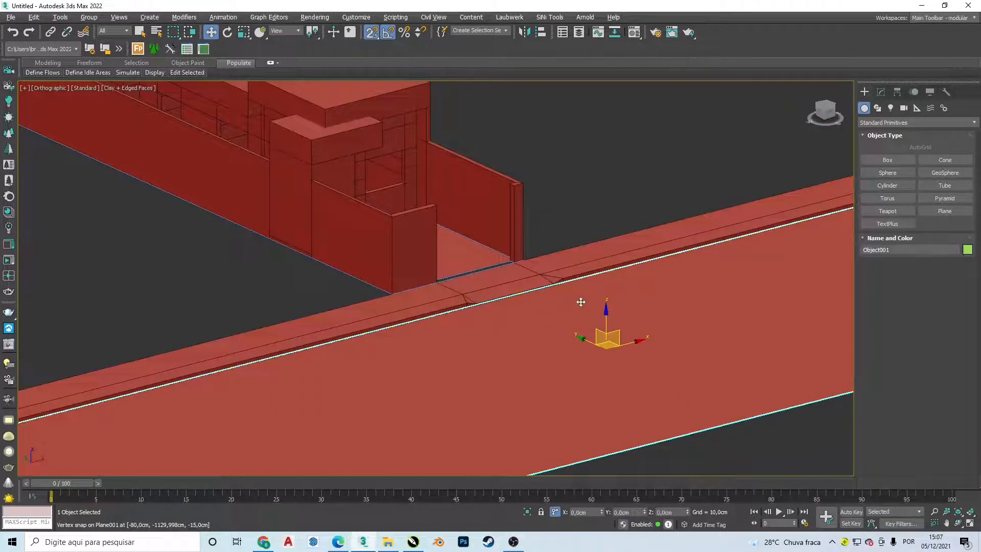
- In the top view, start a slice plane on the street plane, rotate it and snap it to the street's sidewalk-side corner
key("t")
scroll(578, 300, "down", 8)
middle_click_drag(577, 300, 545, 160)
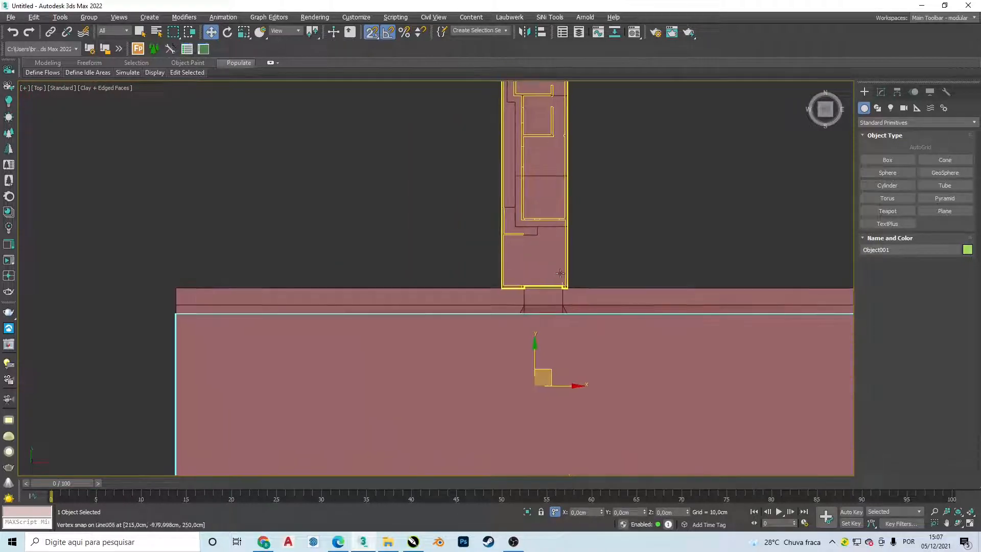
scroll(560, 273, "down", 3)
middle_click_drag(560, 274, 480, 280)
left_click(881, 92)
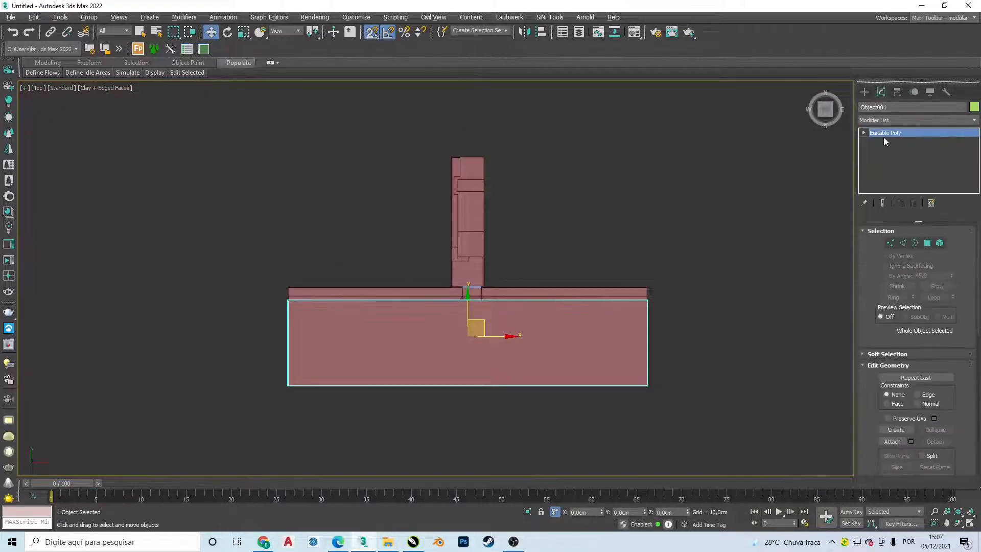
middle_click_drag(538, 319, 561, 287)
scroll(561, 287, "up", 2)
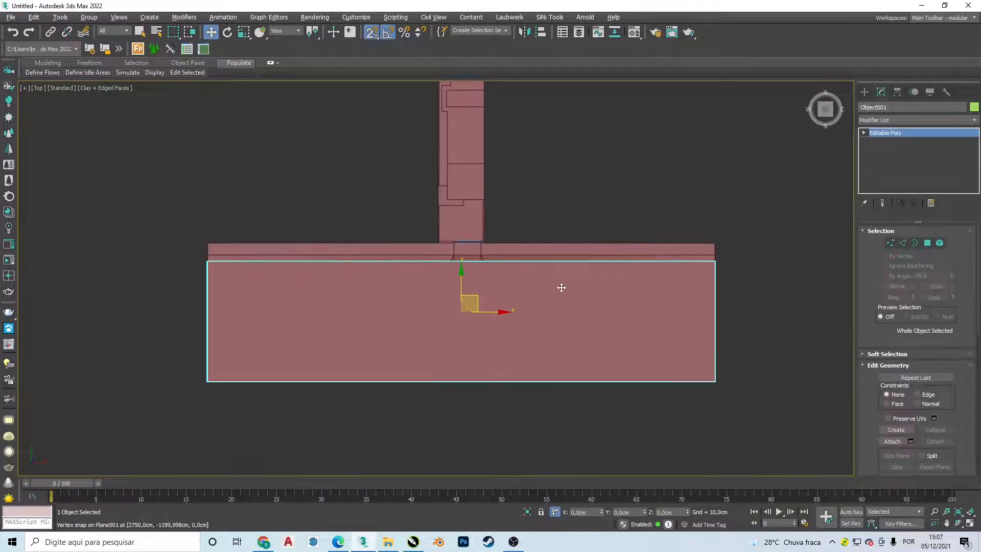
scroll(562, 271, "up", 2)
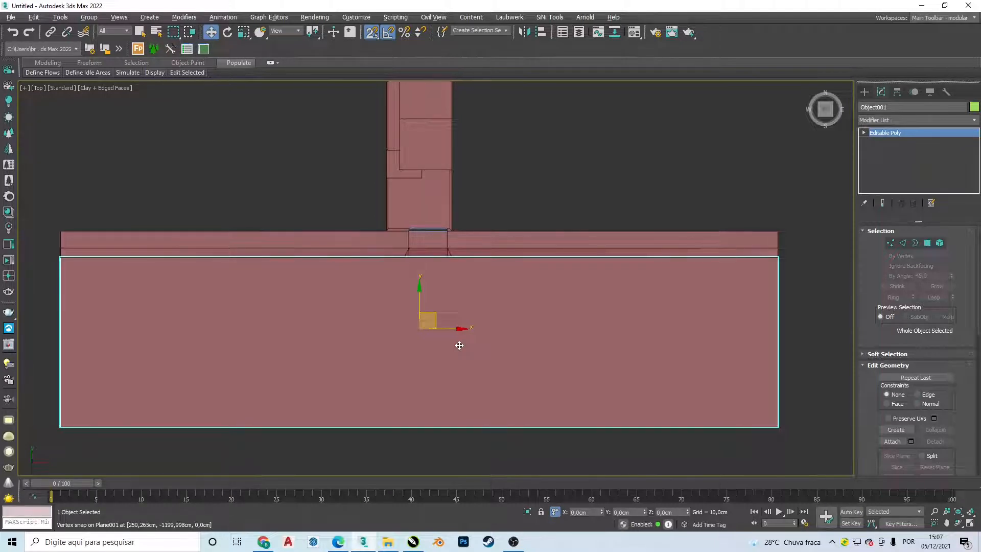
left_click(889, 244)
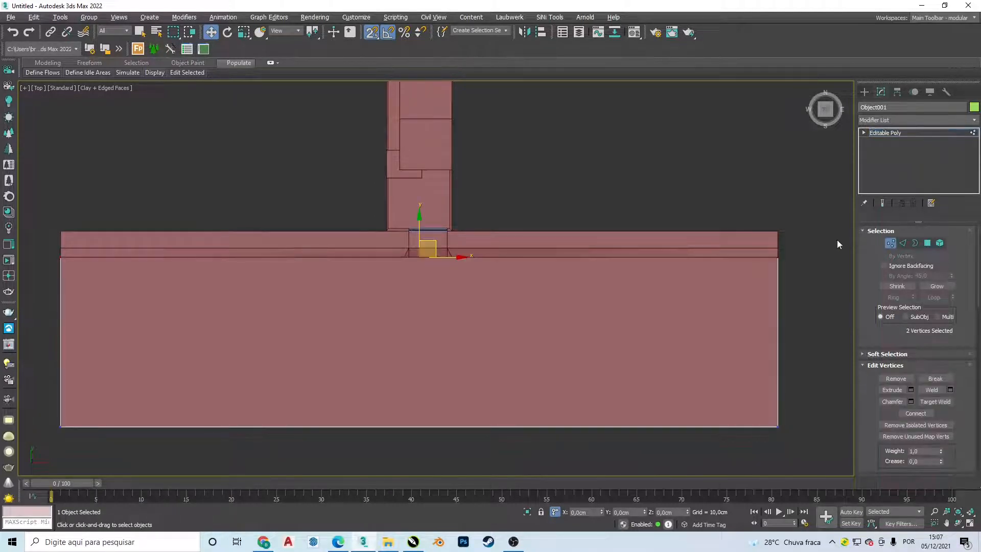
scroll(950, 358, "down", 4)
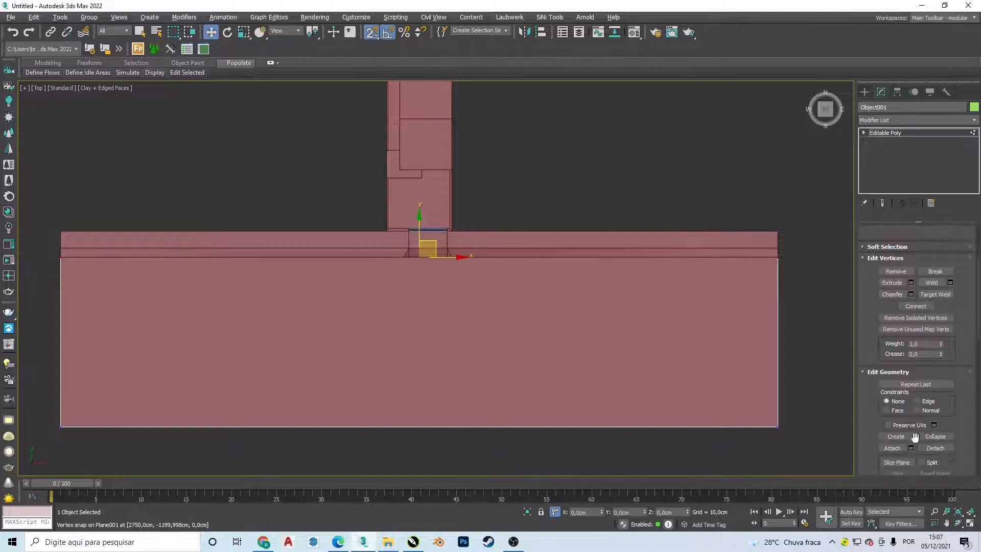
left_click(896, 462)
scroll(564, 336, "down", 2)
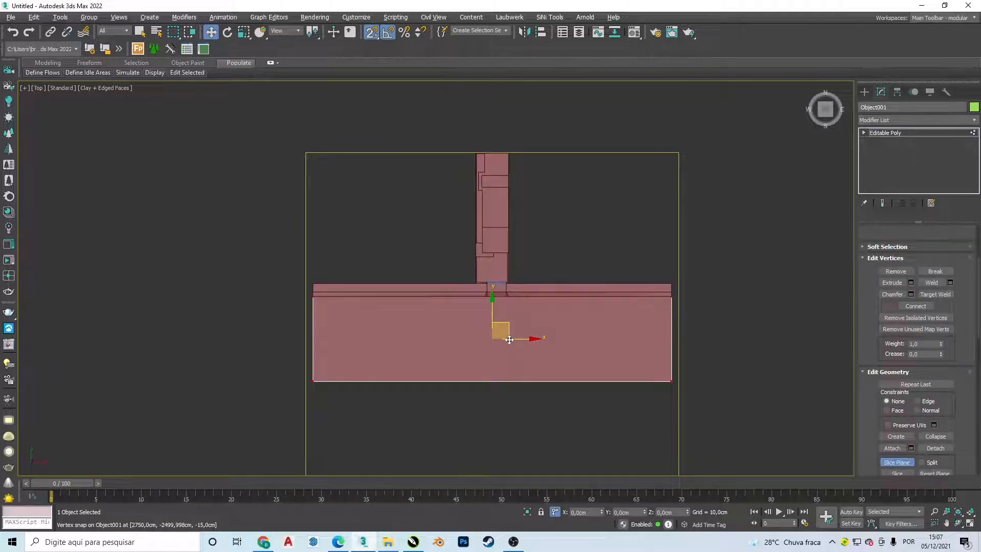
key("e")
left_click_drag(493, 317, 135, 257)
scroll(491, 334, "up", 3)
key("w")
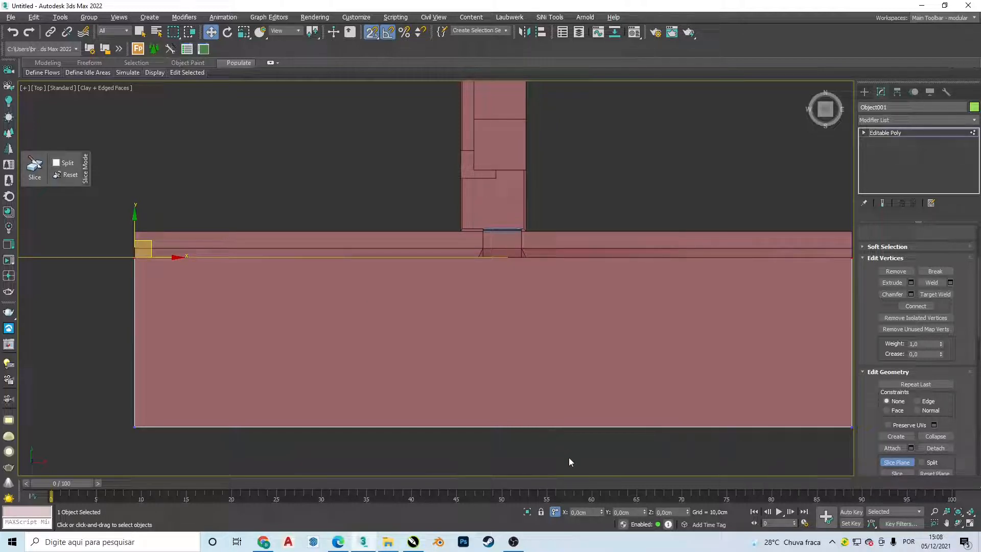
- Offset the slice plane by -65 cm in Y, slice the street plane there and leave slicing
left_click(636, 514)
key("BackSpace")
type("-65")
key("Return")
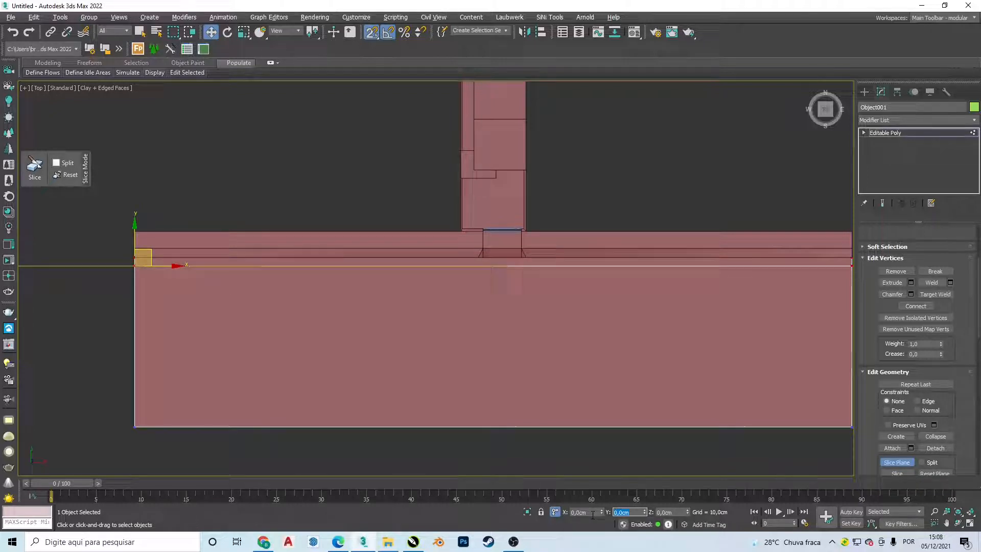
left_click(906, 472)
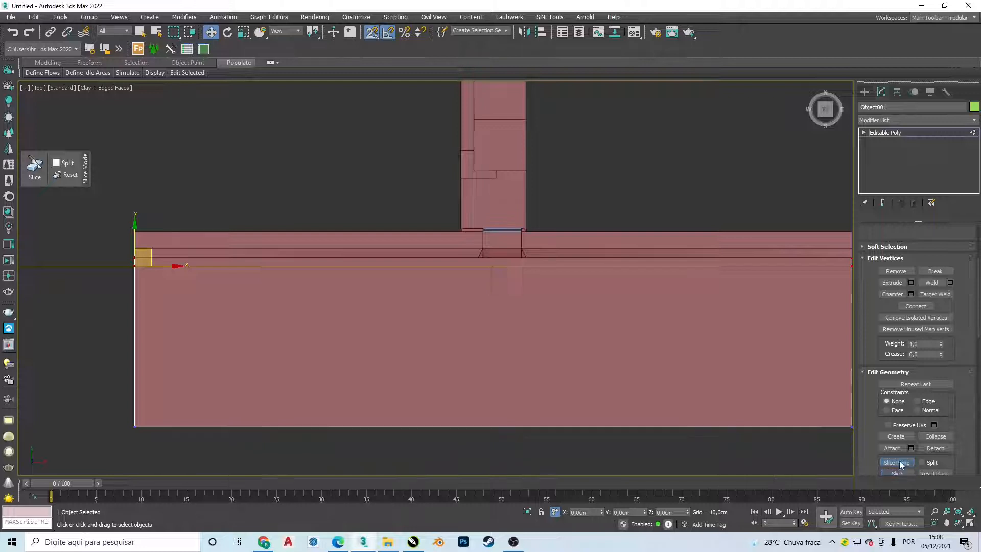
left_click(901, 462)
- Select the narrow street polygon beside the sidewalk and detach it as a clone into a separate object
scroll(915, 308, "up", 3)
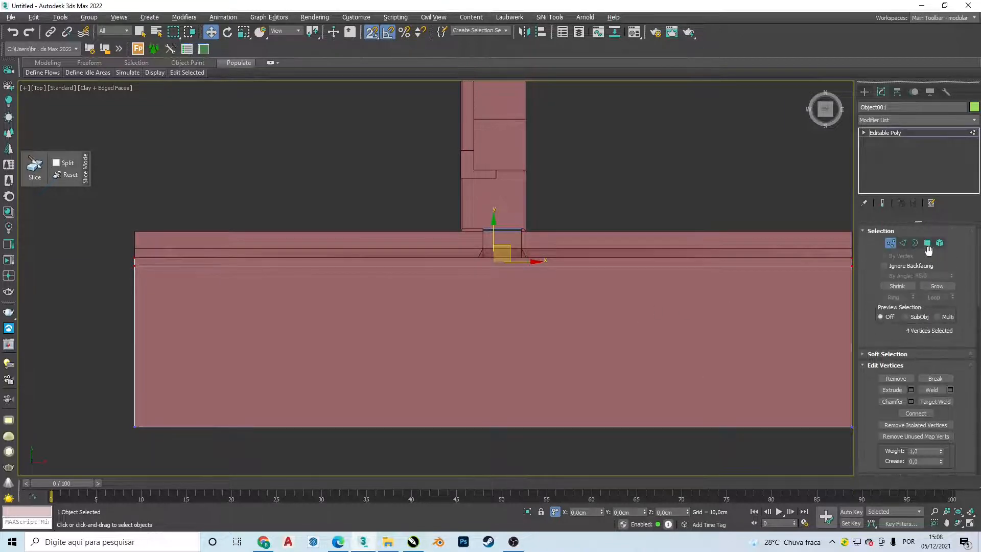
left_click(927, 244)
left_click(728, 261)
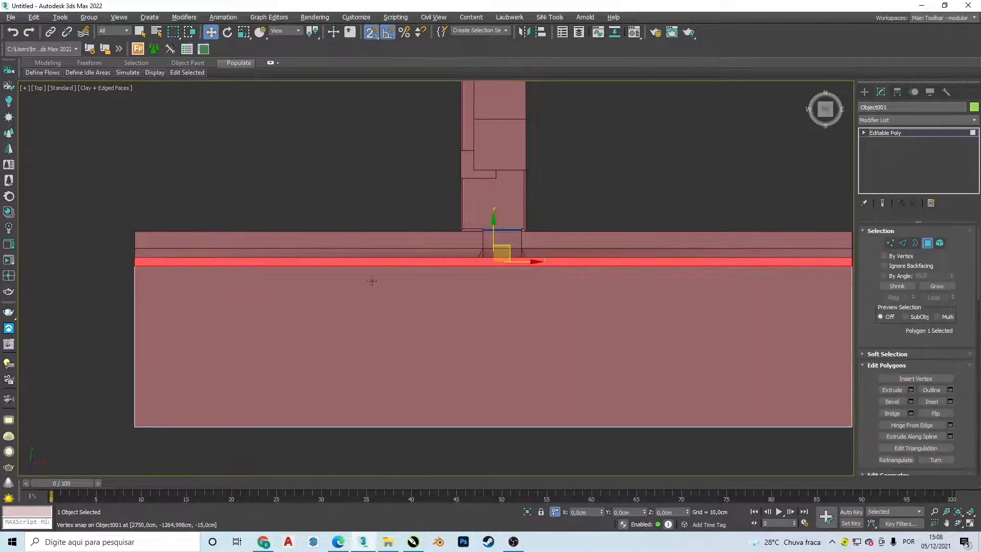
scroll(962, 388, "down", 5)
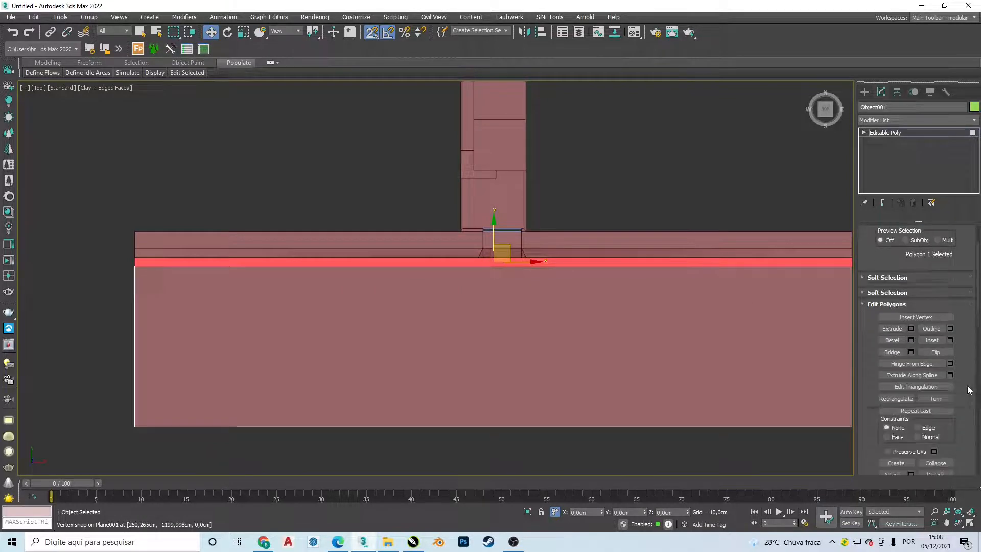
scroll(963, 388, "down", 2)
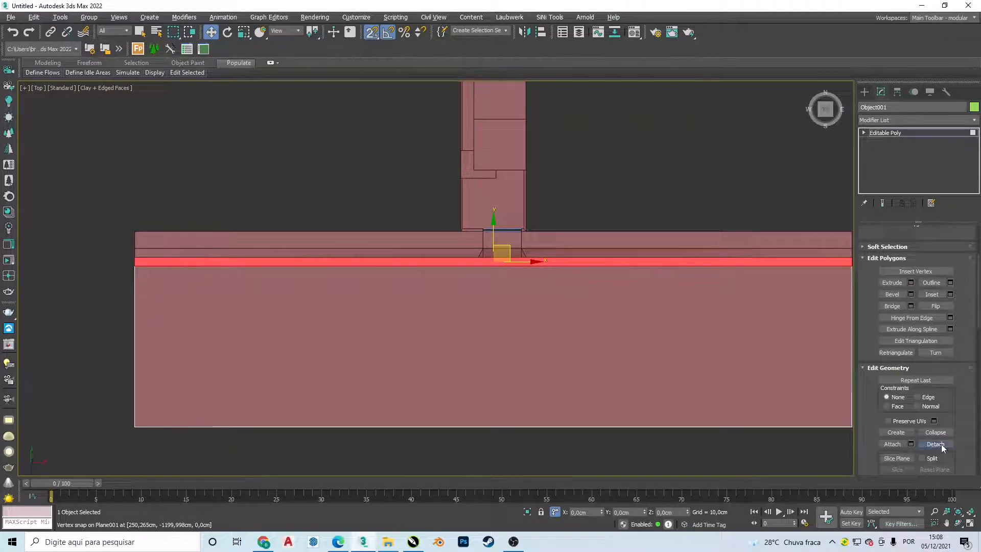
left_click(941, 444)
left_click(443, 286)
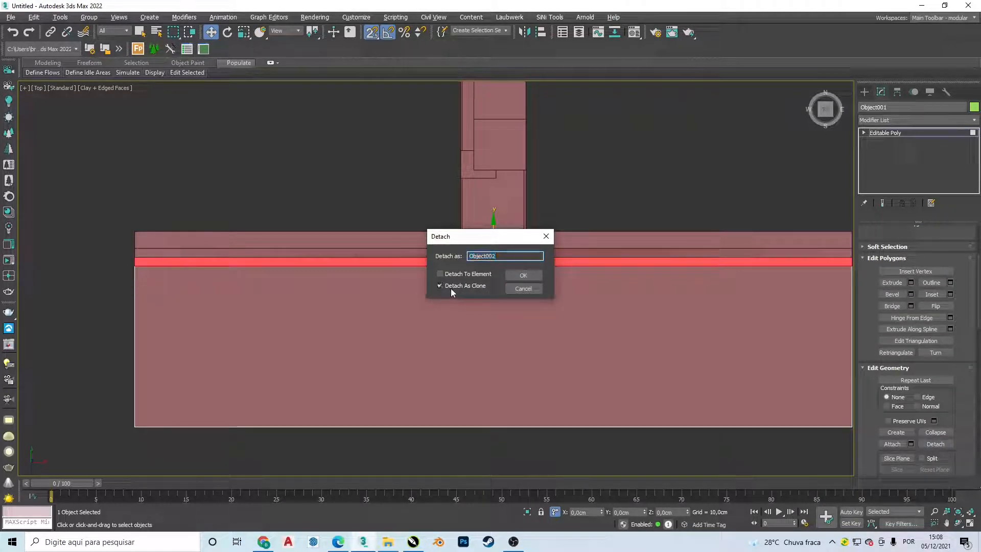
left_click(511, 277)
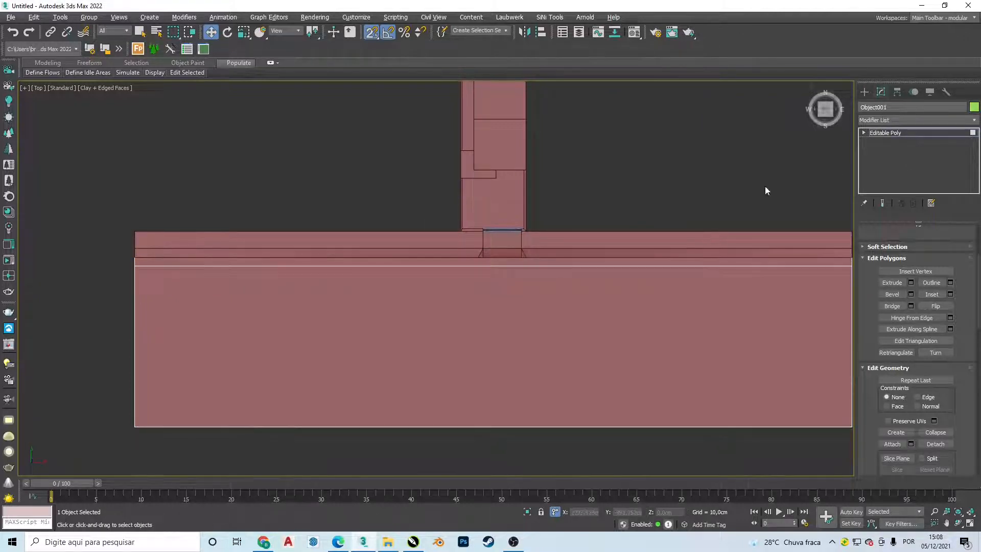
- Leave polygon editing on the street and select the detached strip along the curb as its own object
left_click(602, 362)
left_click(615, 261)
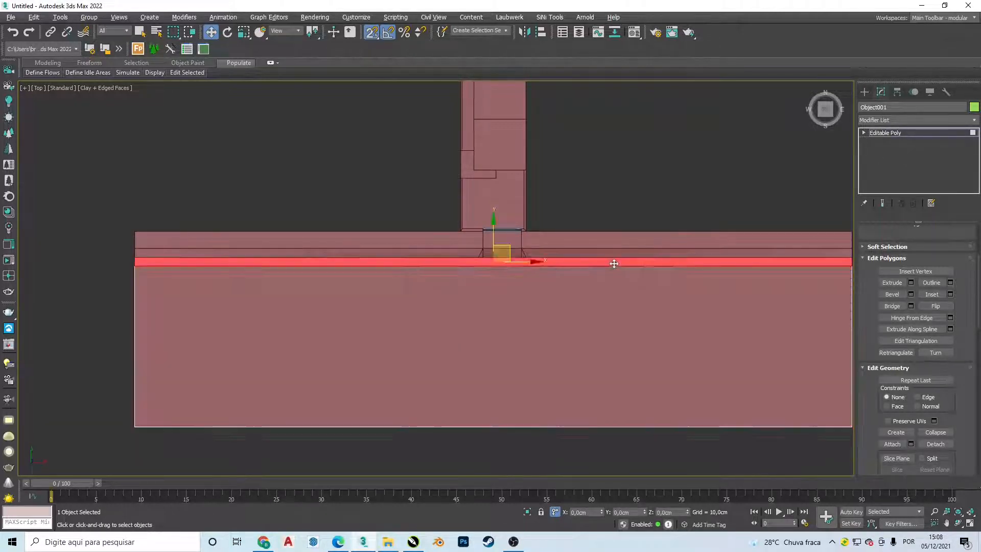
left_click(864, 91)
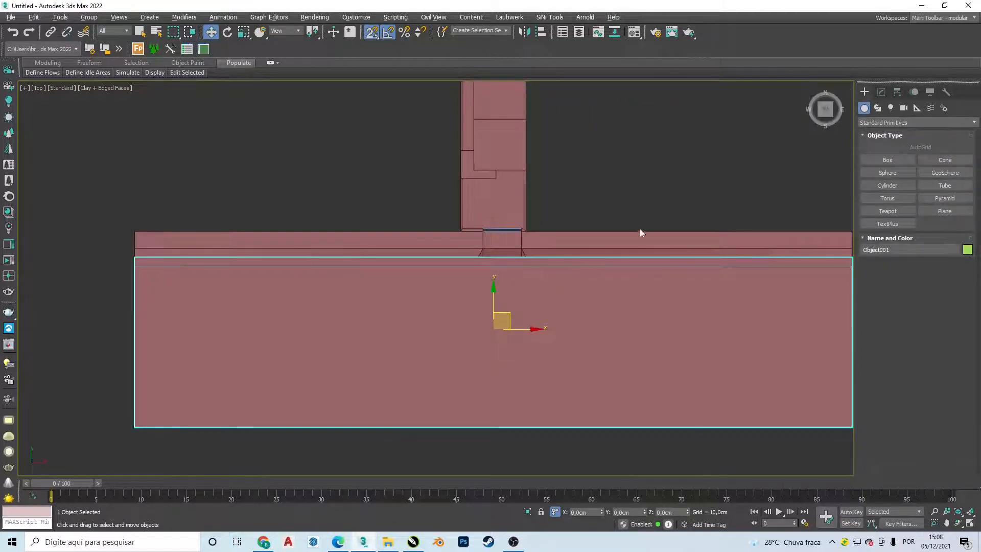
middle_click_drag(639, 228, 563, 244, "alt")
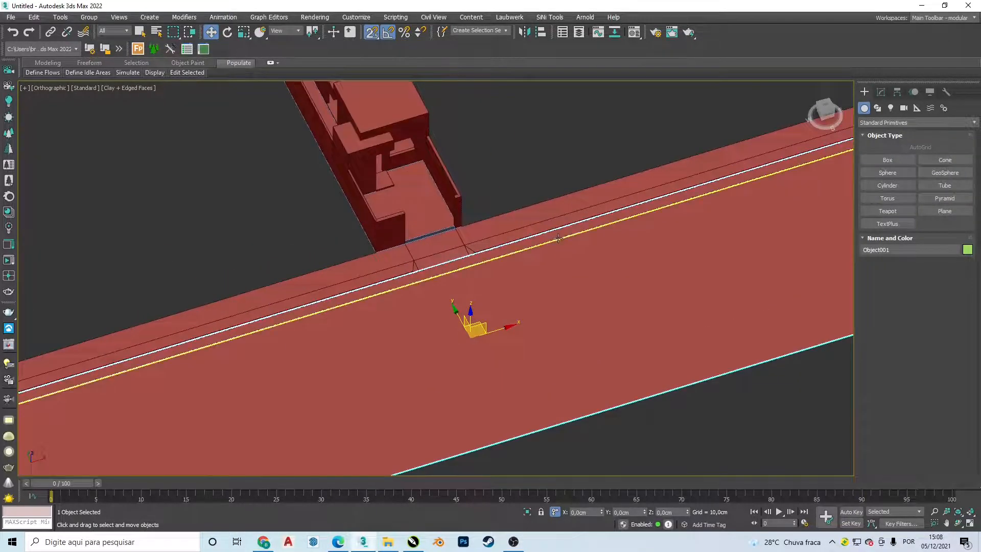
left_click(554, 235)
scroll(495, 271, "up", 5)
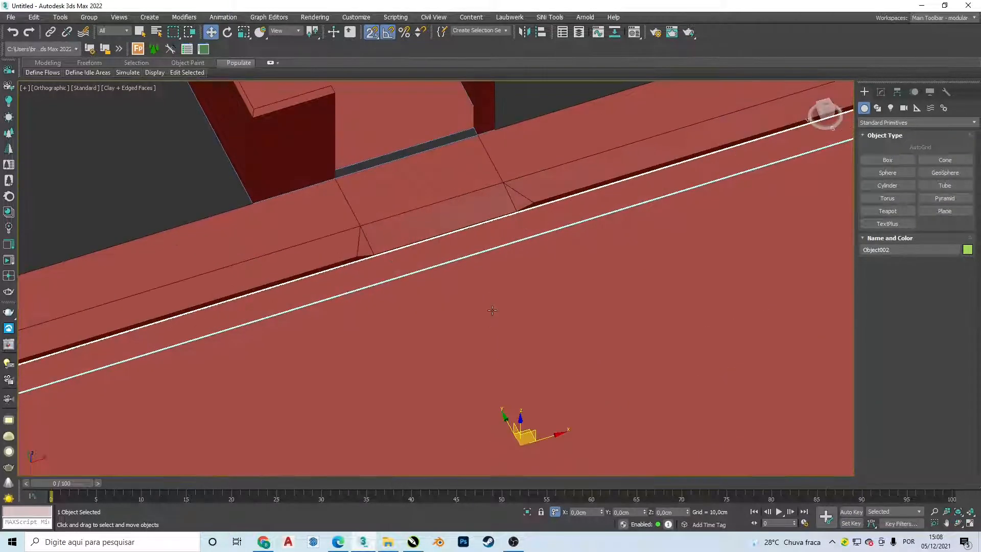
middle_click_drag(528, 292, 581, 328)
scroll(594, 235, "up", 2)
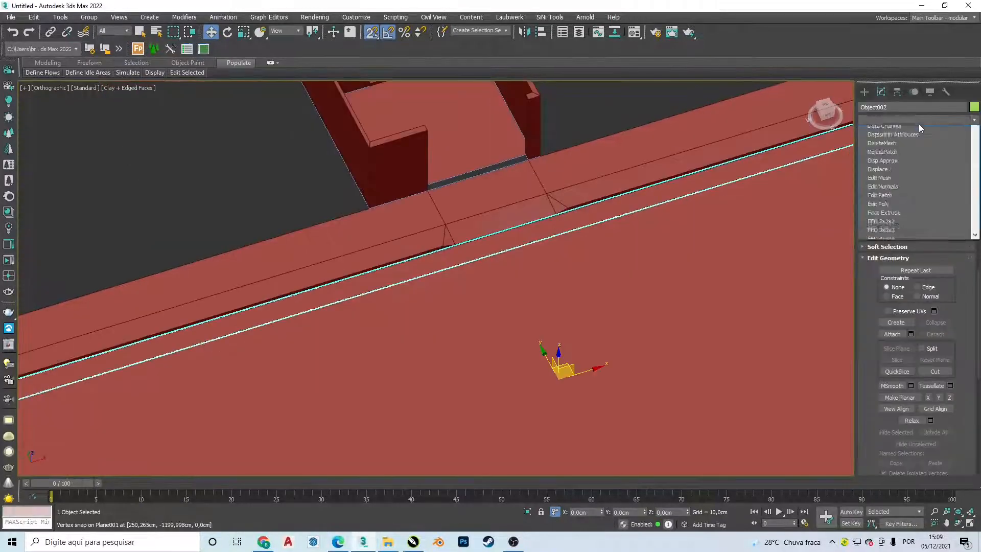
- Apply the FloorGenerator modifier to the curbside strip and set its minimum offset to 0 %
left_click(918, 122)
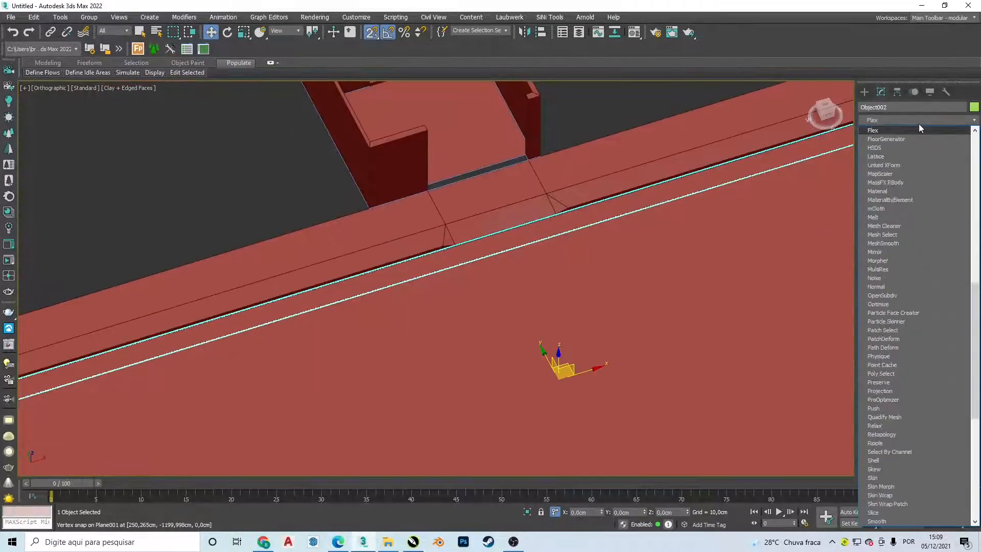
key("Down")
key("Return")
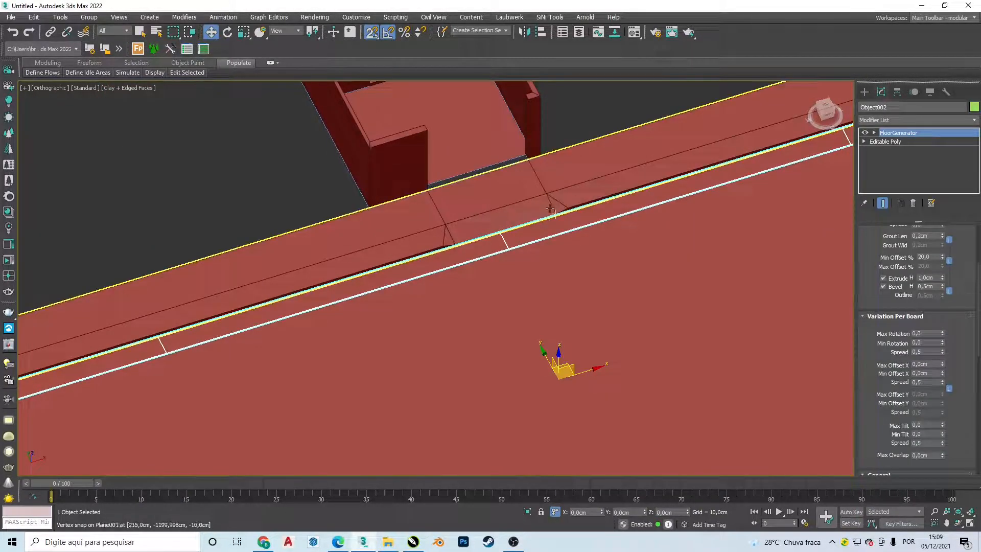
scroll(551, 209, "down", 1)
scroll(551, 210, "down", 1)
scroll(939, 287, "up", 2)
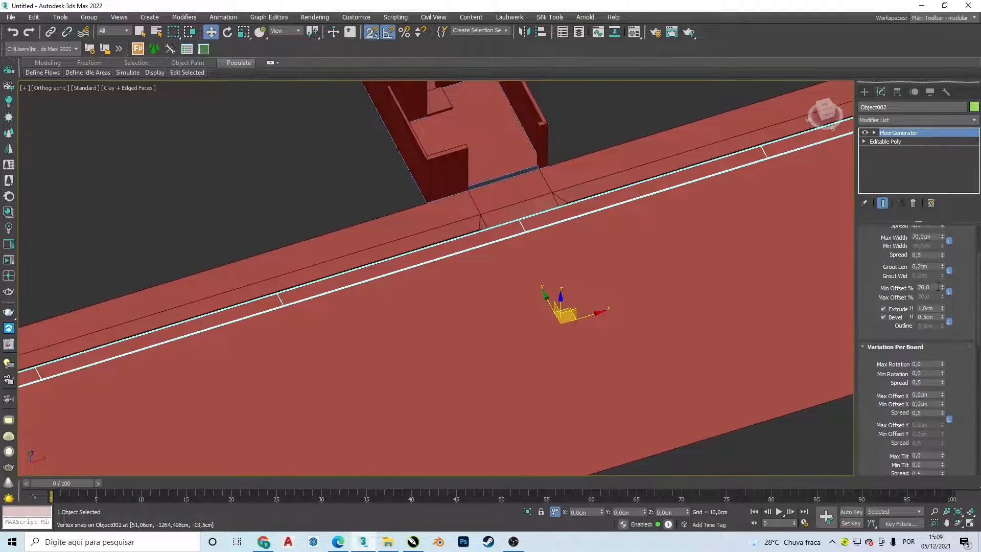
left_click(936, 288)
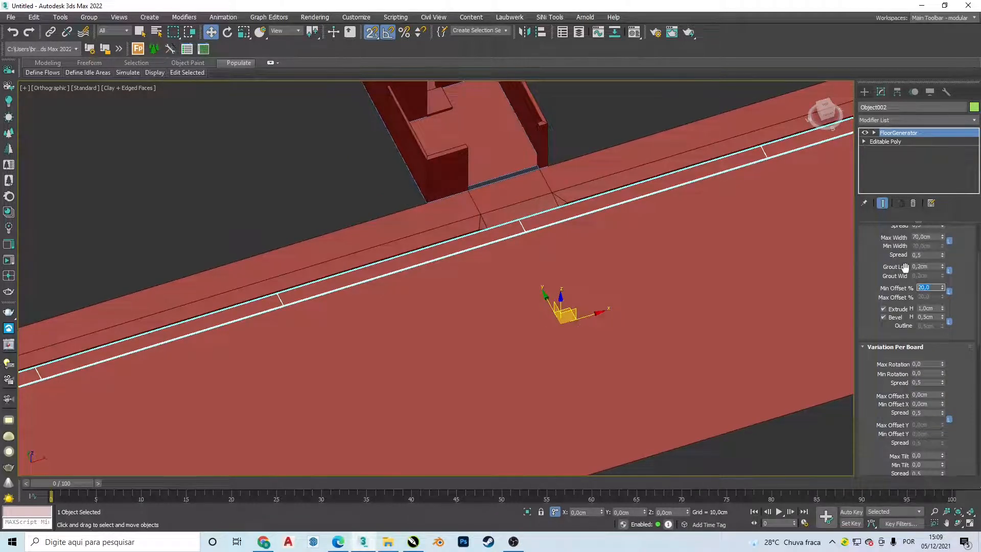
type("0")
key("Return")
scroll(954, 284, "up", 2)
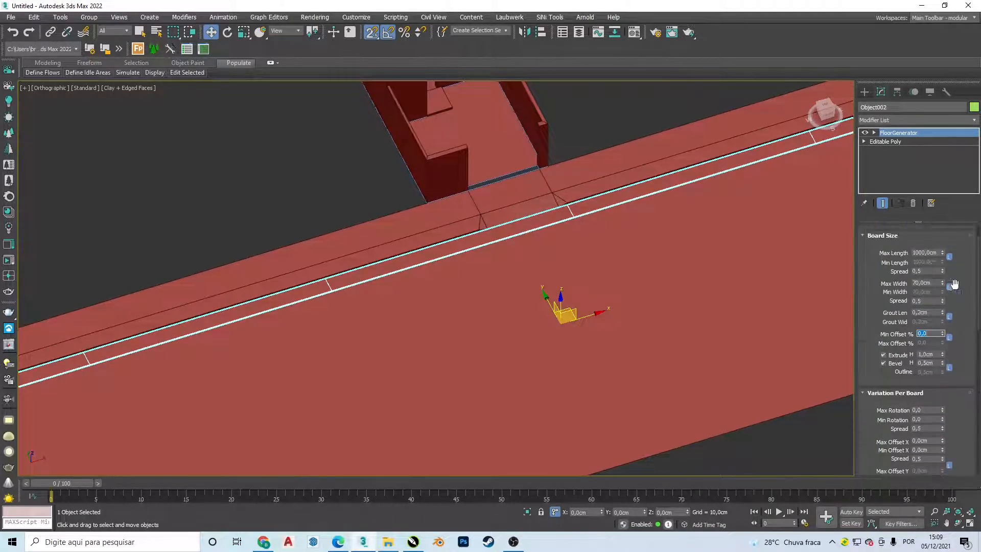
- Try a maximum board length of 250 cm on the strip, and settle on 300 cm
scroll(562, 204, "up", 3)
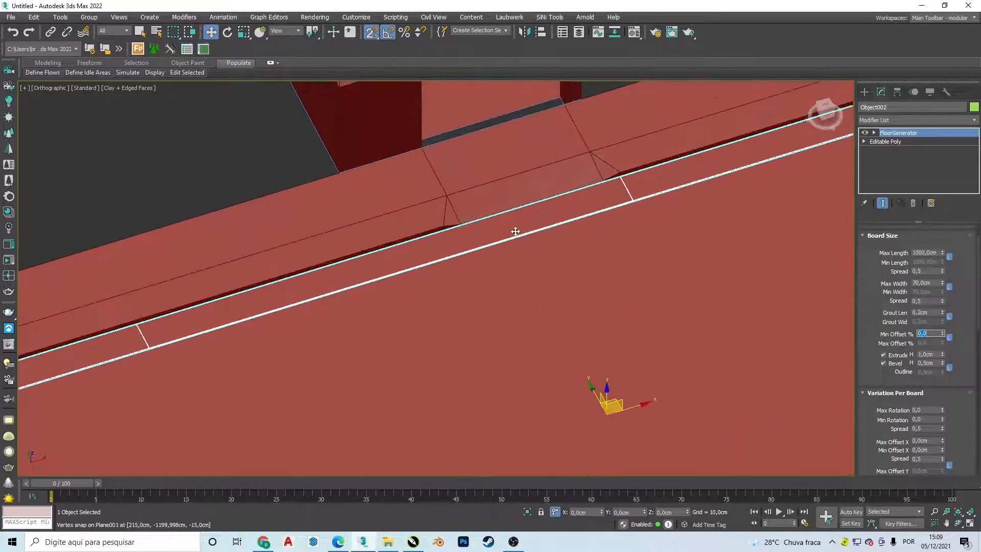
left_click(927, 252)
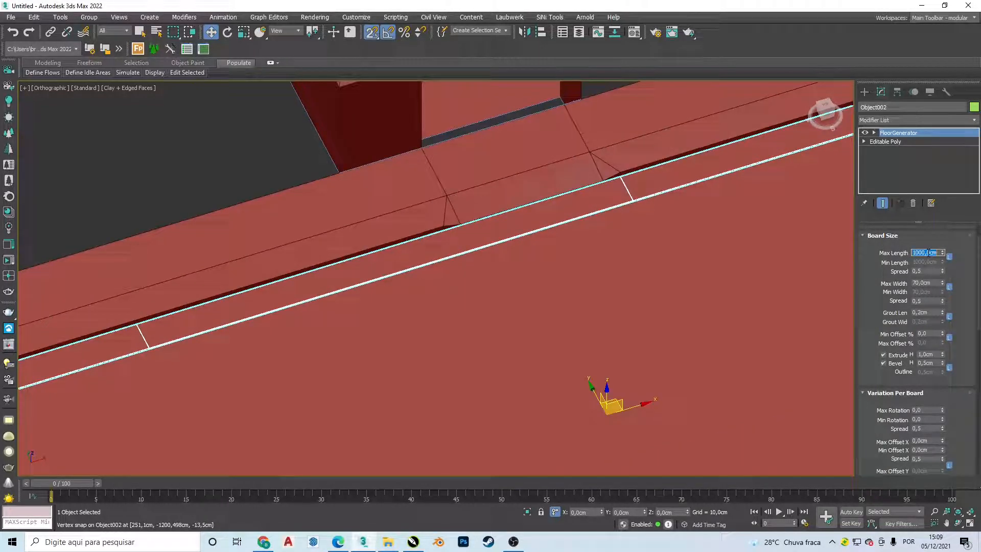
type("250")
key("Return")
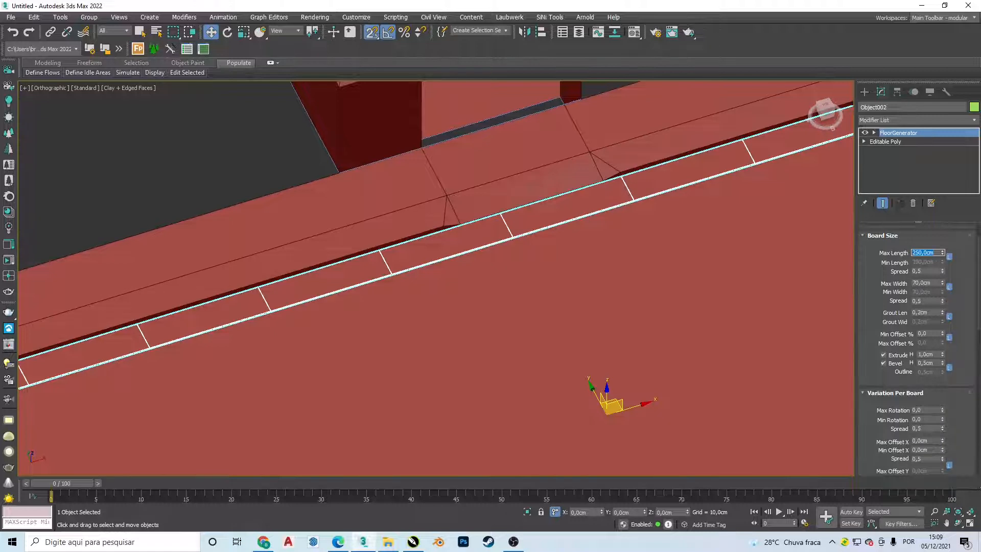
type("300")
key("Return")
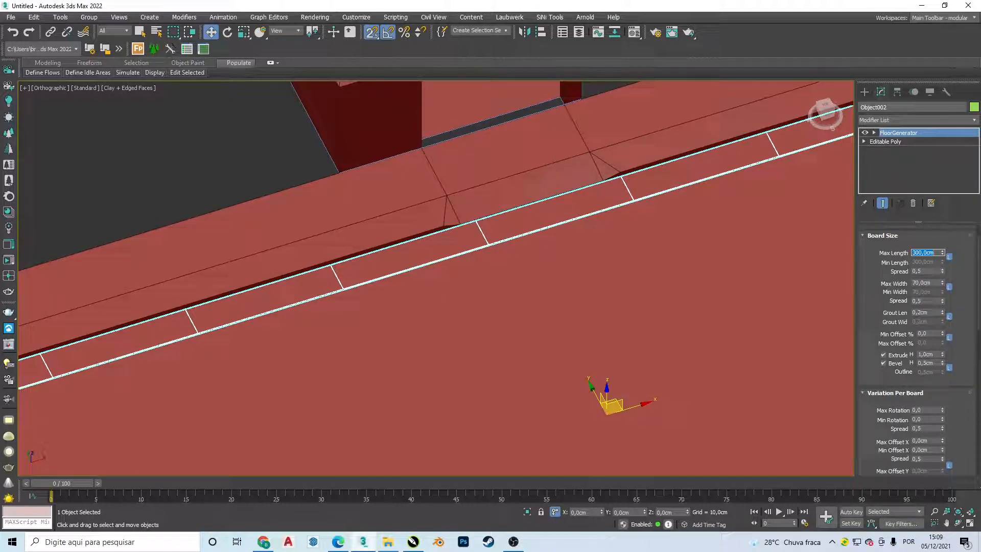
- Unlink the strip's minimum board length from the maximum and set it to 280 cm
left_click(949, 257)
double_click(927, 262)
type("280")
key("Return")
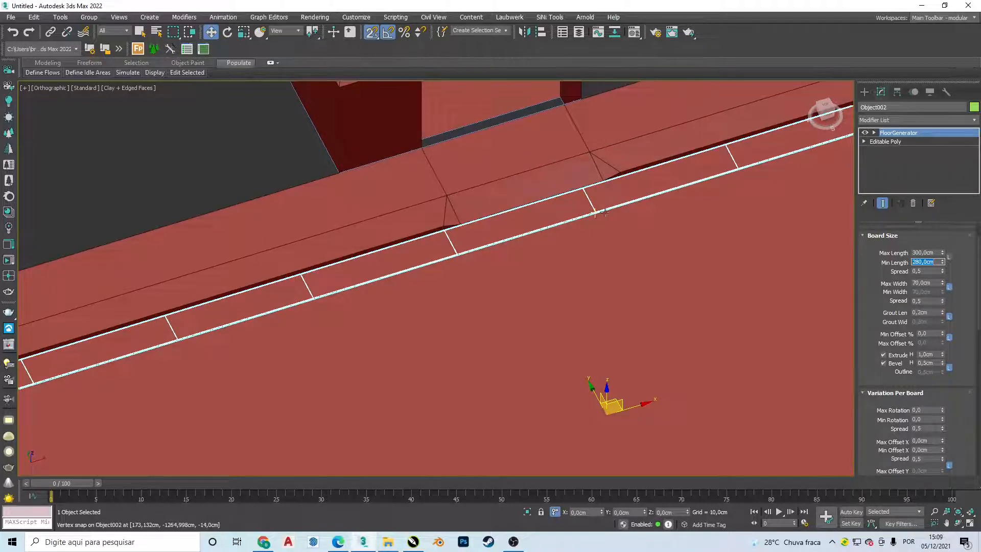
- Check the strip's joints and bevels up close with nothing selected, reselect the strip and set its extrude height to 1,5 cm
middle_click_drag(645, 219, 629, 246)
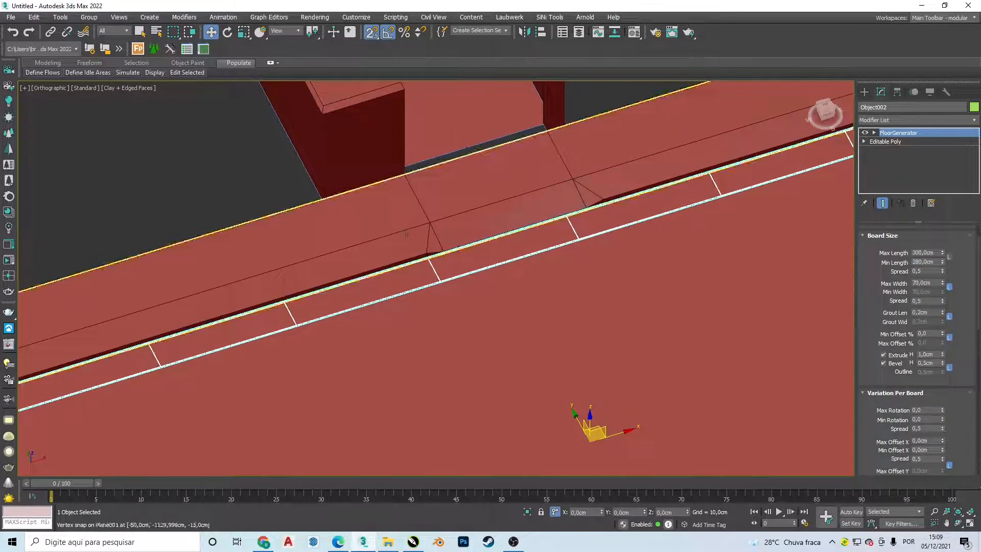
left_click(274, 169)
scroll(454, 273, "up", 2)
scroll(508, 259, "up", 4)
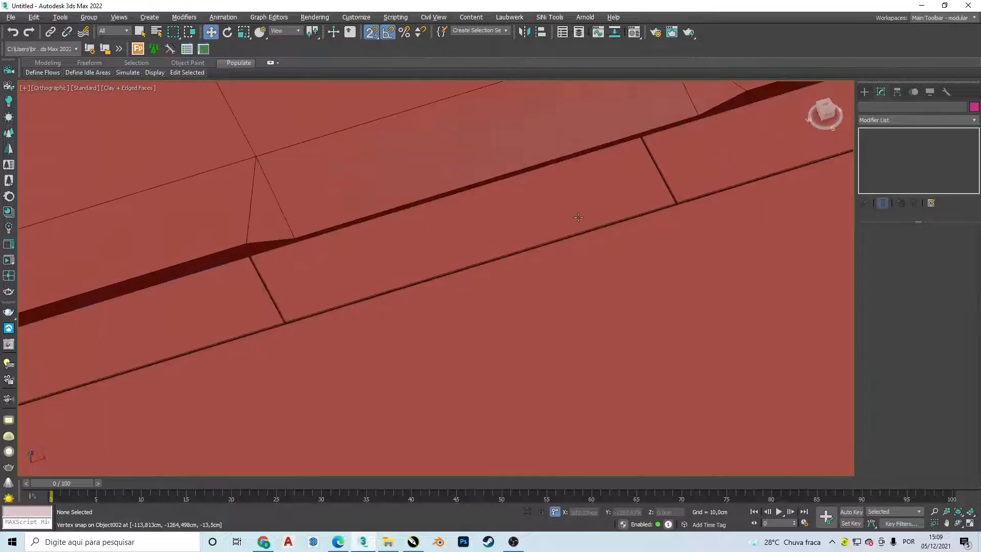
scroll(629, 227, "up", 3)
mouse_move(650, 223)
middle_mouse_down("alt")
mouse_move(714, 222)
mouse_move(658, 230)
middle_mouse_up("alt")
scroll(731, 228, "up", 3)
left_click(656, 233)
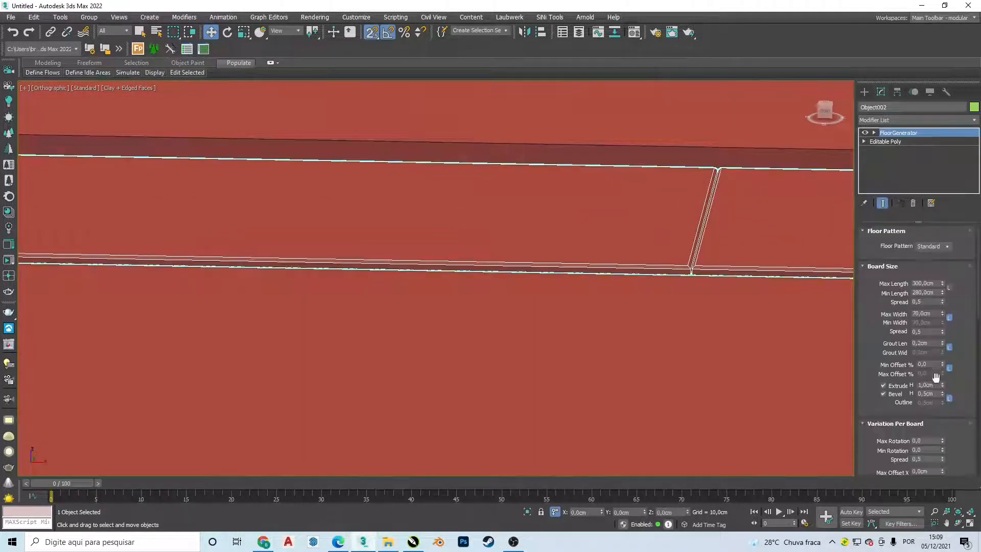
left_click_drag(935, 385, 913, 384)
type("1,5")
key("Return")
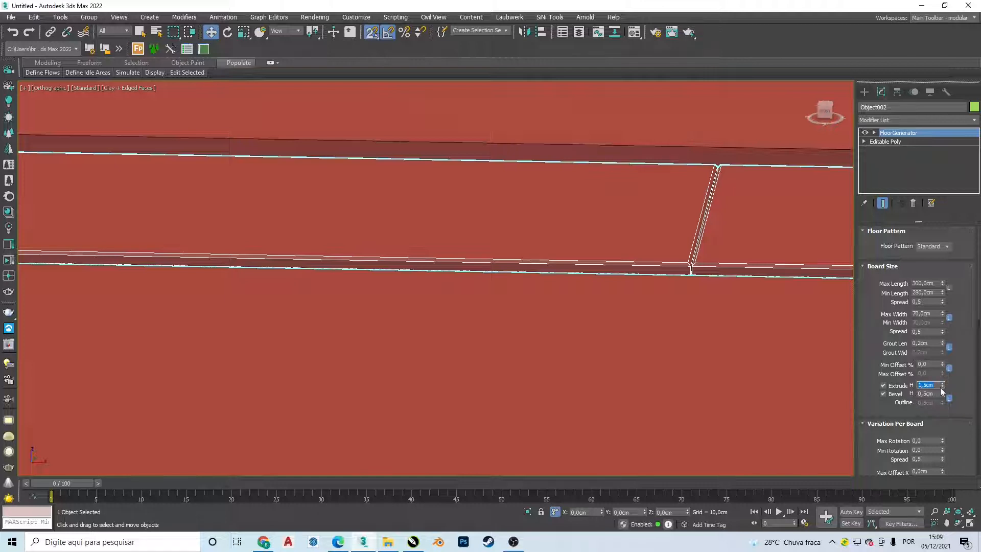
- Set the curbside strip's bevel height to 0 cm and its grout length to 1 cm
key("Tab")
type("0")
key("Return")
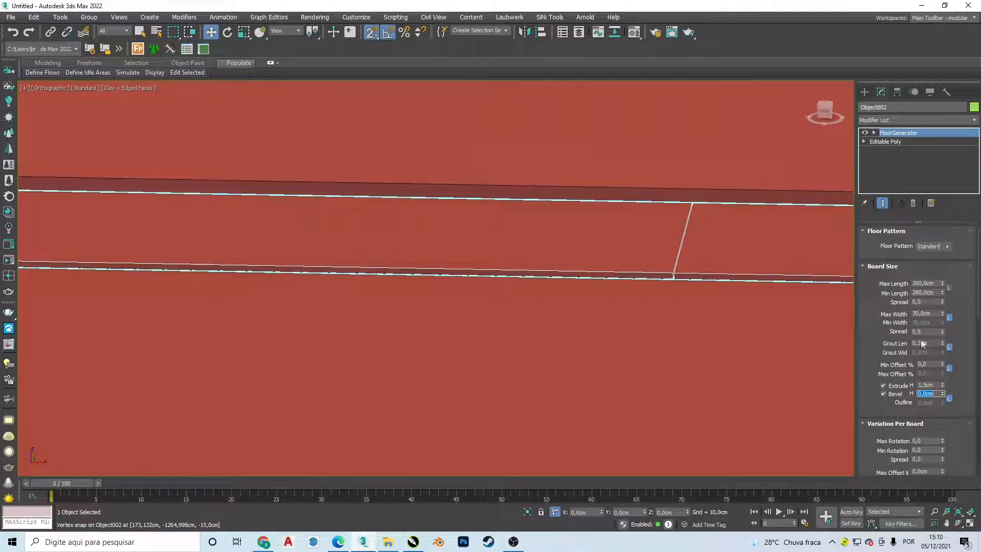
left_click(930, 342)
scroll(673, 256, "up", 4)
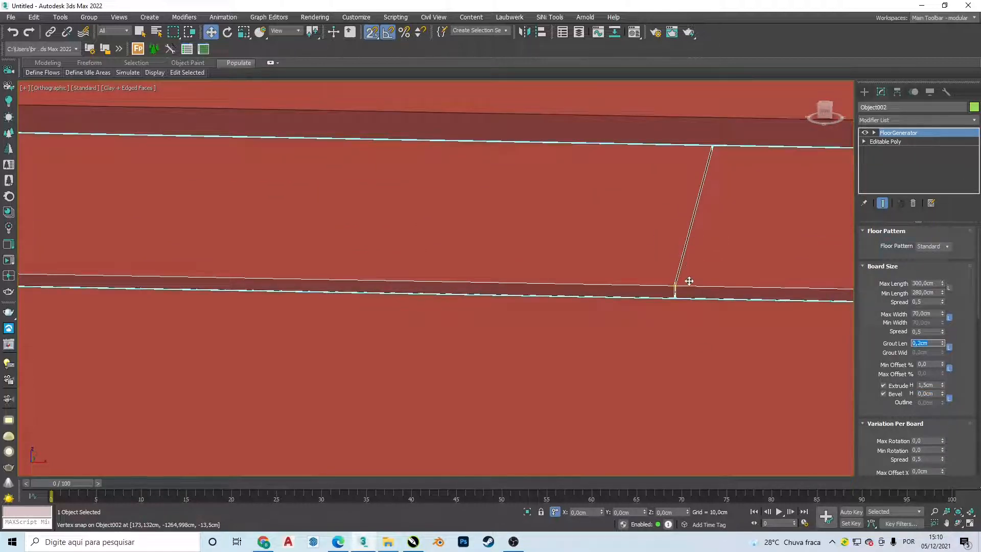
type("1")
key("Return")
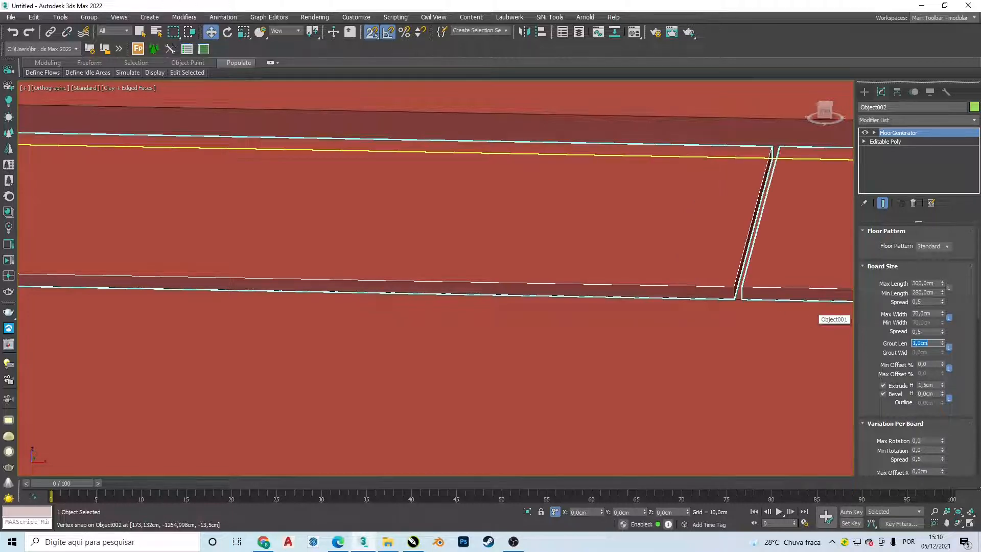
scroll(735, 285, "up", 3)
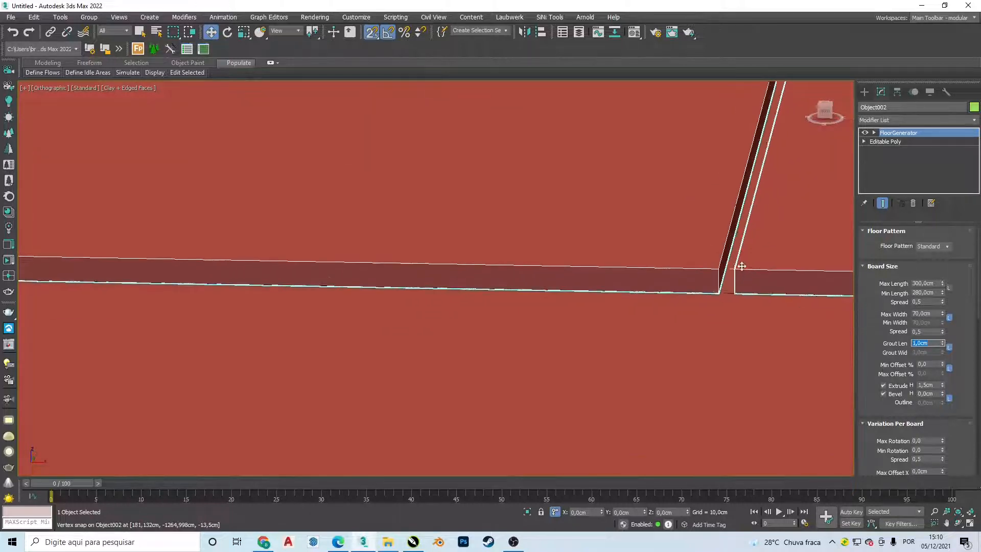
scroll(669, 257, "down", 9)
middle_click_drag(540, 240, 591, 250, "alt")
middle_click_drag(466, 235, 502, 271)
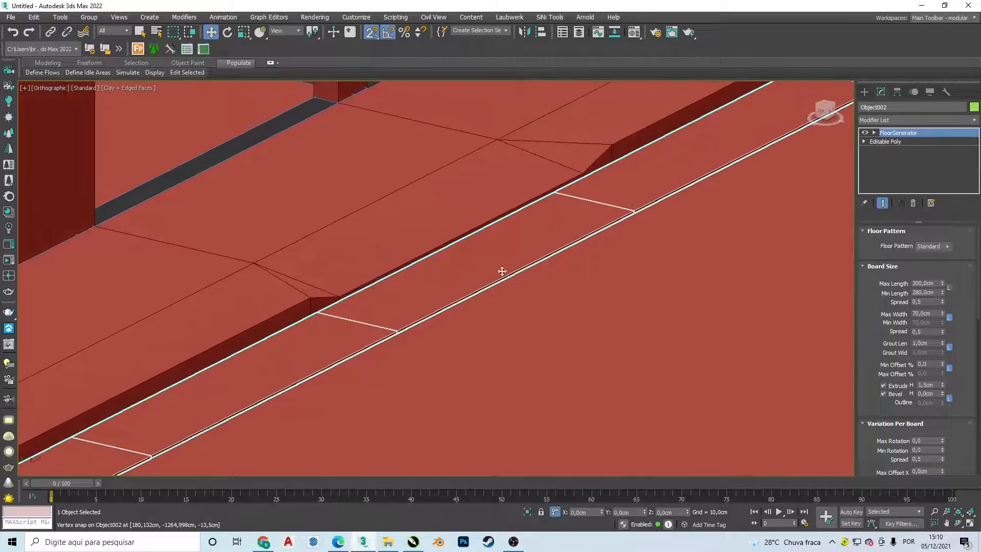
scroll(448, 288, "down", 4)
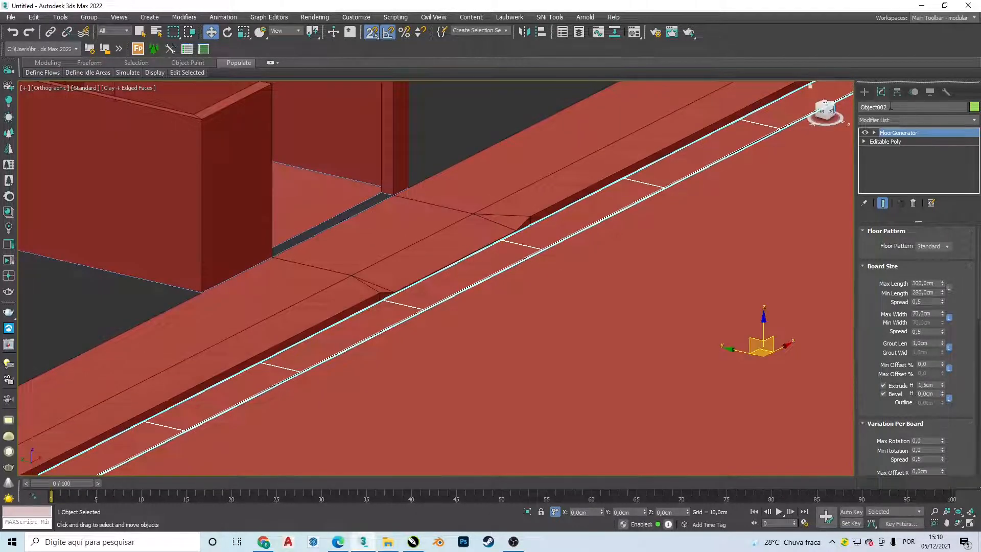
- Add an Edit Poly modifier above FloorGenerator on the curbside strip
left_click(896, 123)
left_click(895, 123)
left_click(895, 122)
key("e")
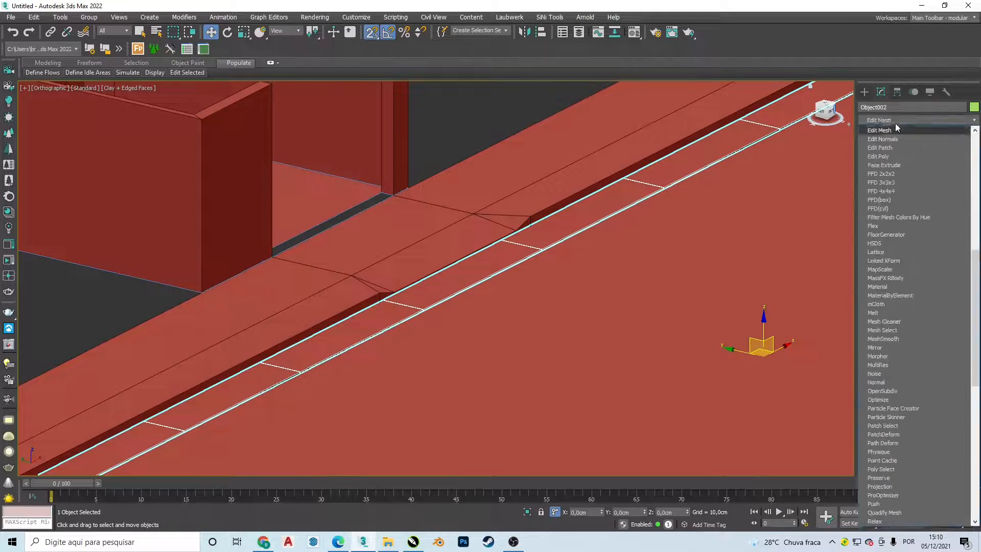
key("Down")
key("Down")
key("Down")
key("Return")
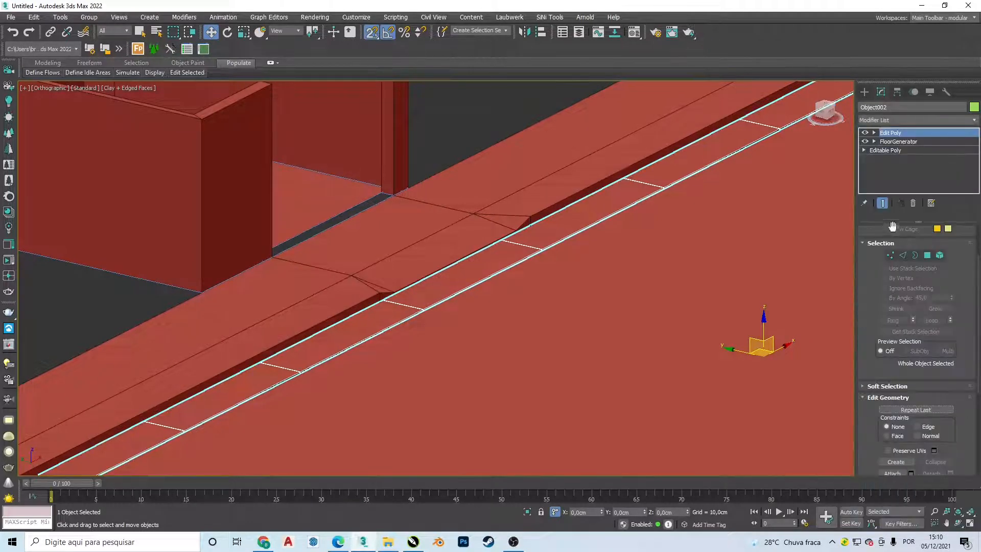
- Weld all the vertices of the curbside strip and leave vertex editing
left_click(890, 255)
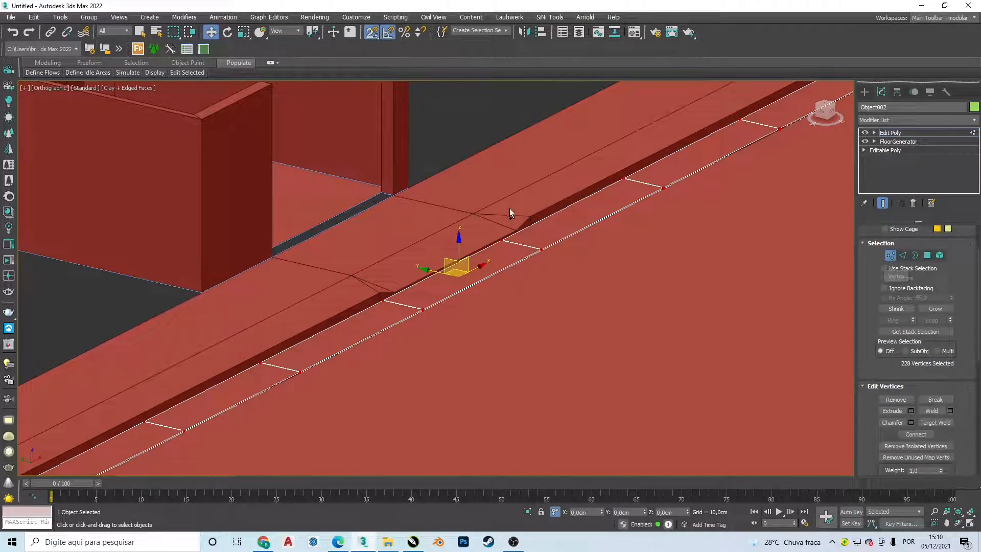
scroll(518, 275, "up", 3)
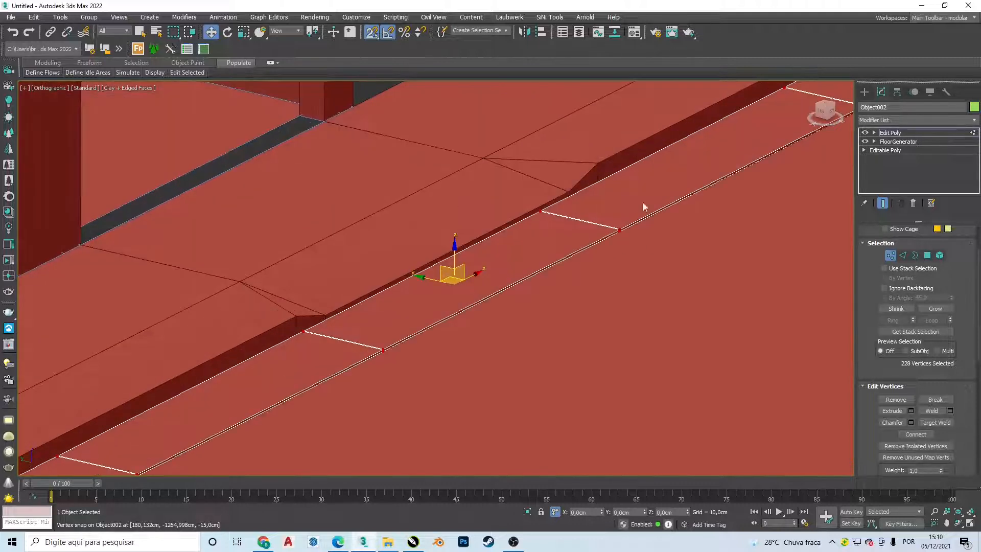
scroll(676, 225, "up", 2)
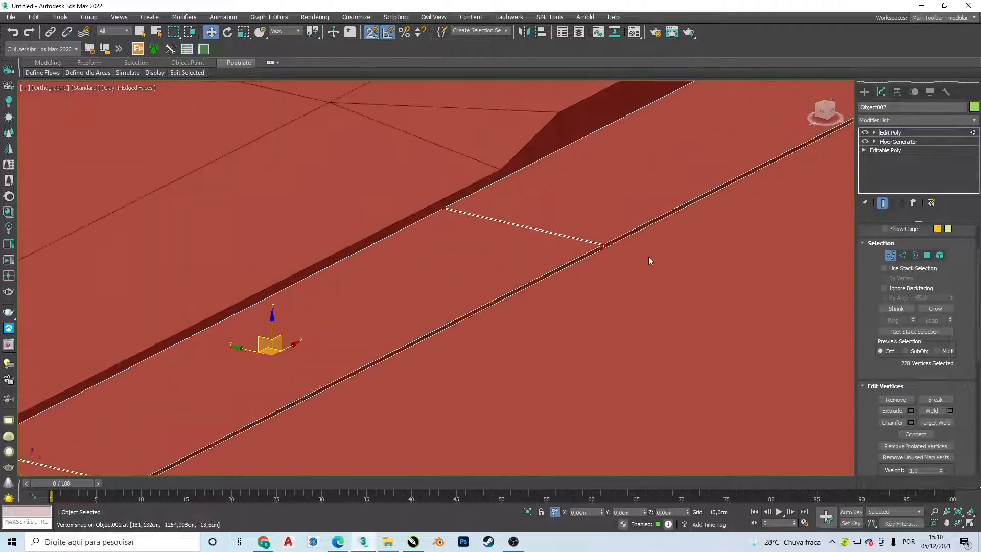
left_click(943, 410)
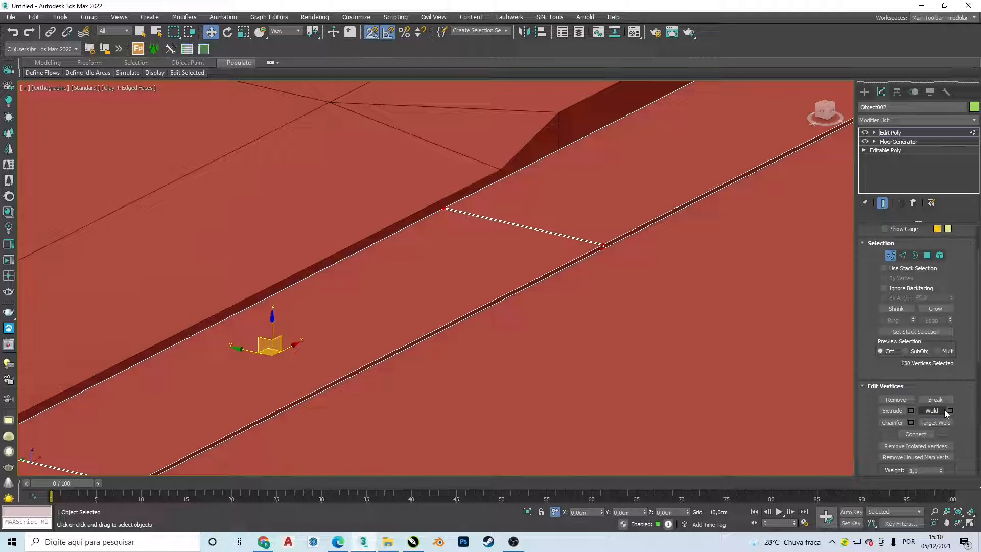
left_click(897, 120)
left_click(897, 120)
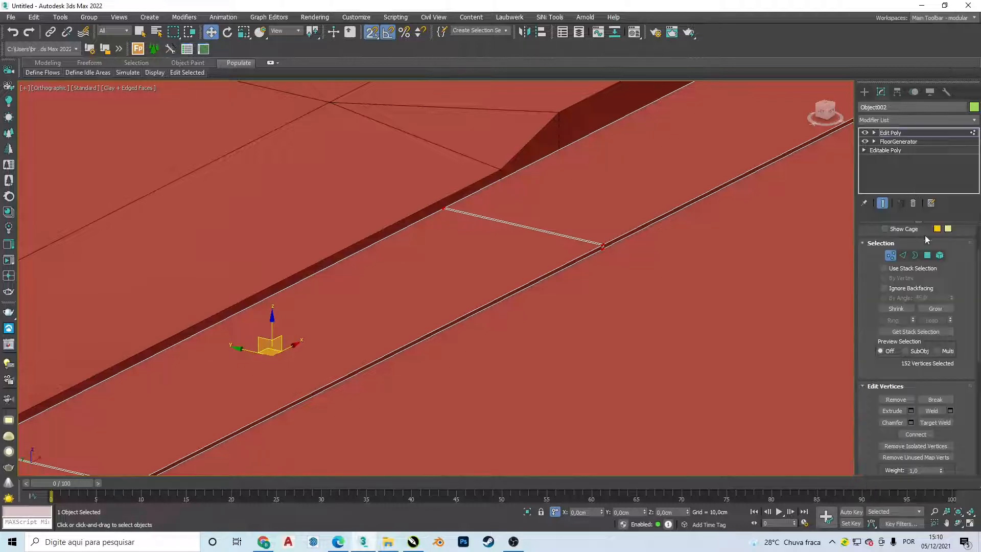
left_click(891, 255)
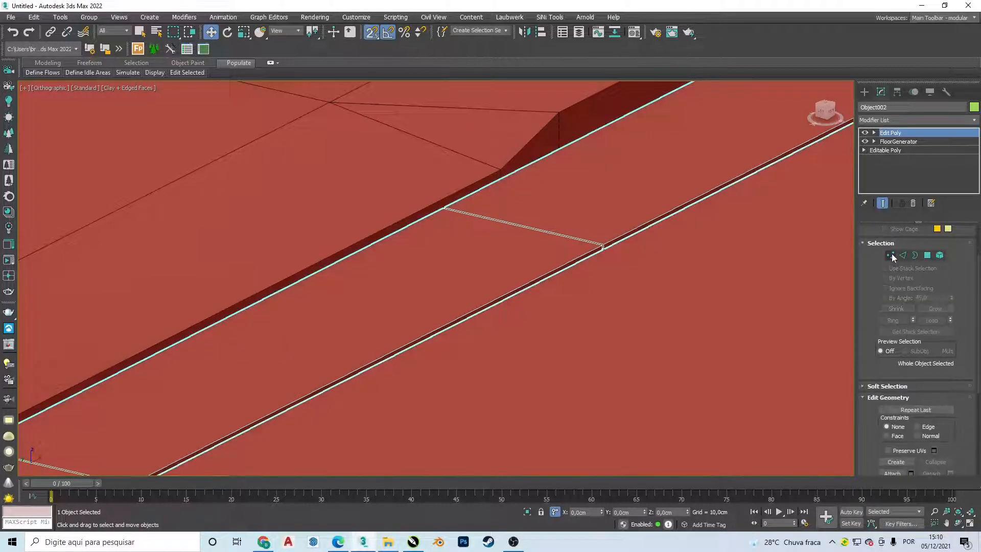
- Apply a Chamfer modifier to the strip, try 2 segments and settle on 1, and check the joints with nothing selected
left_click(901, 119)
key("s")
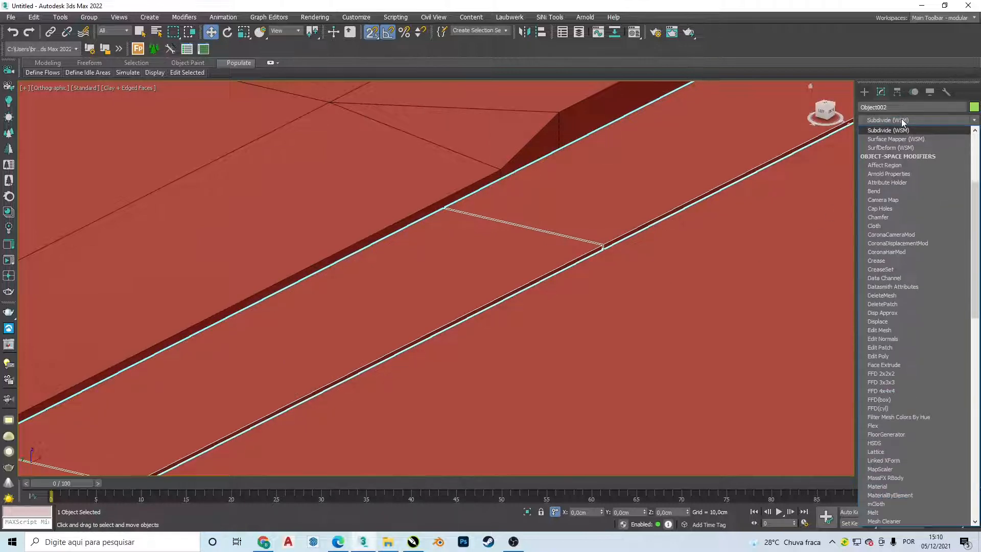
left_click(878, 217)
scroll(934, 279, "up", 7)
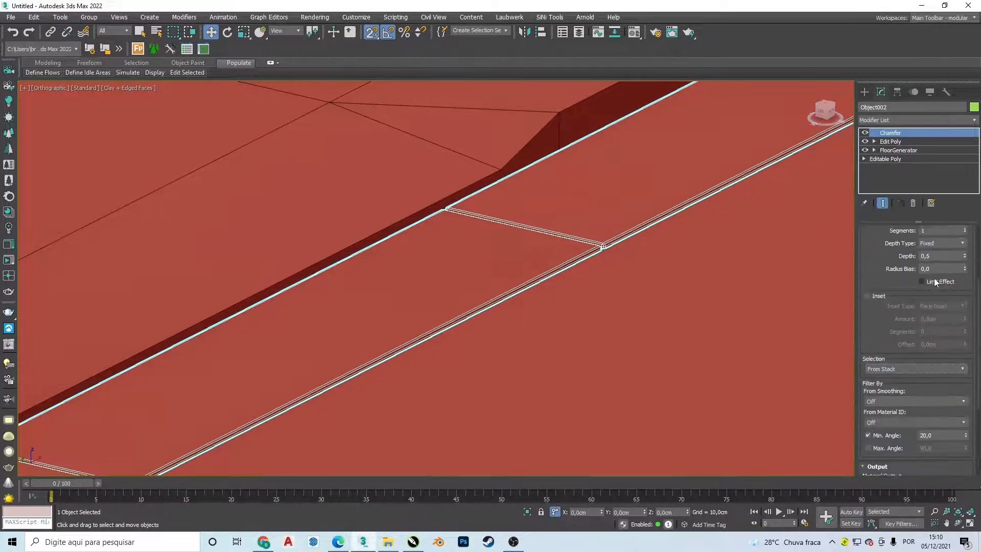
scroll(595, 240, "up", 4)
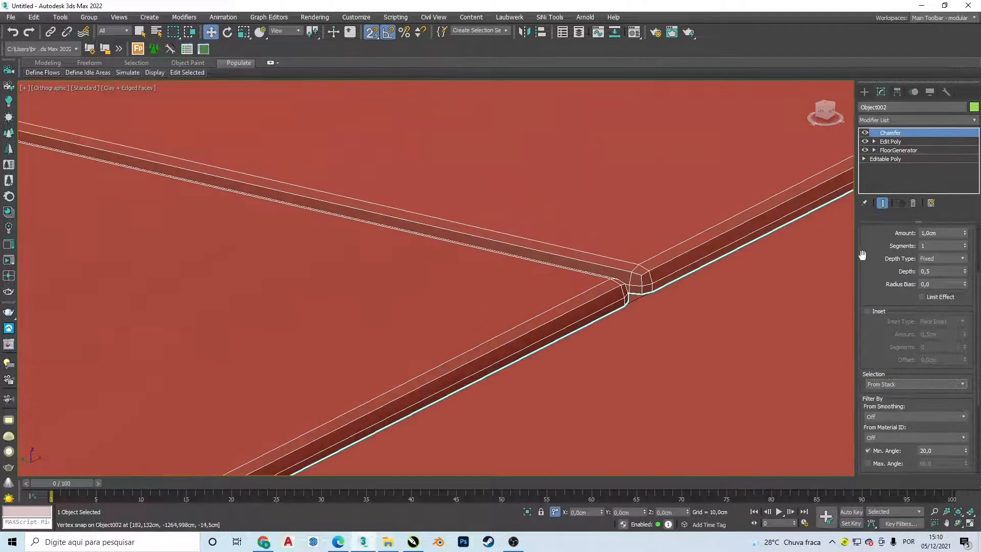
left_click(965, 244)
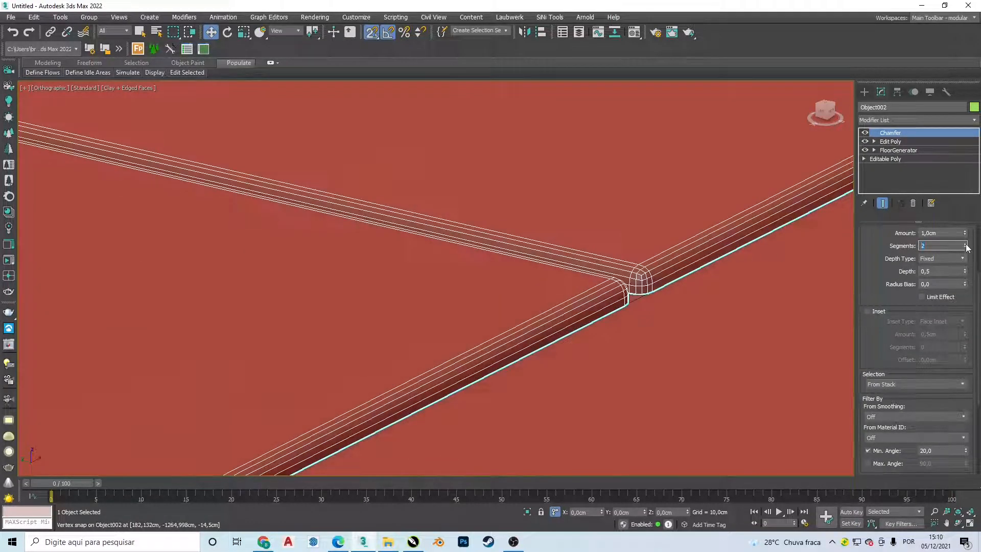
left_click(965, 248)
scroll(567, 230, "down", 6)
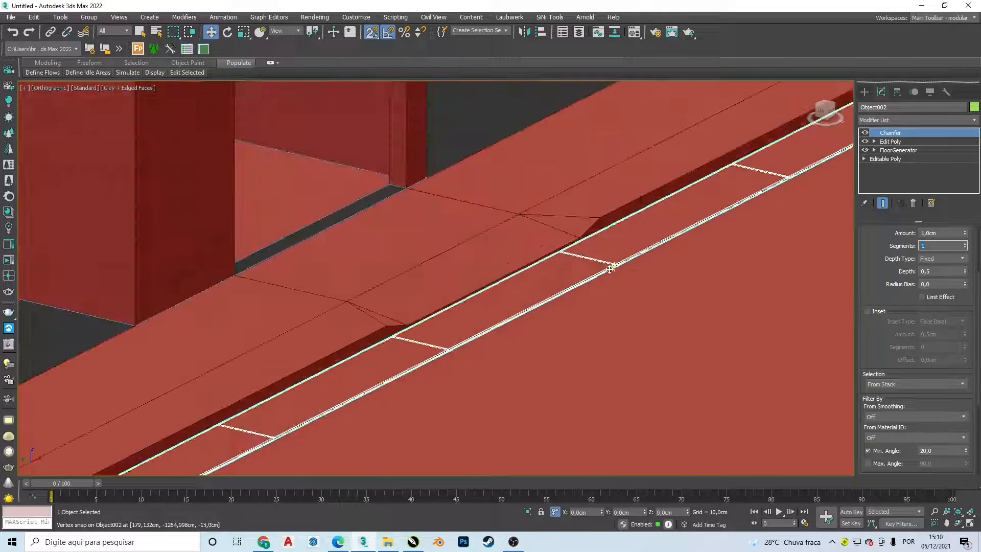
left_click(596, 186)
scroll(595, 268, "up", 8)
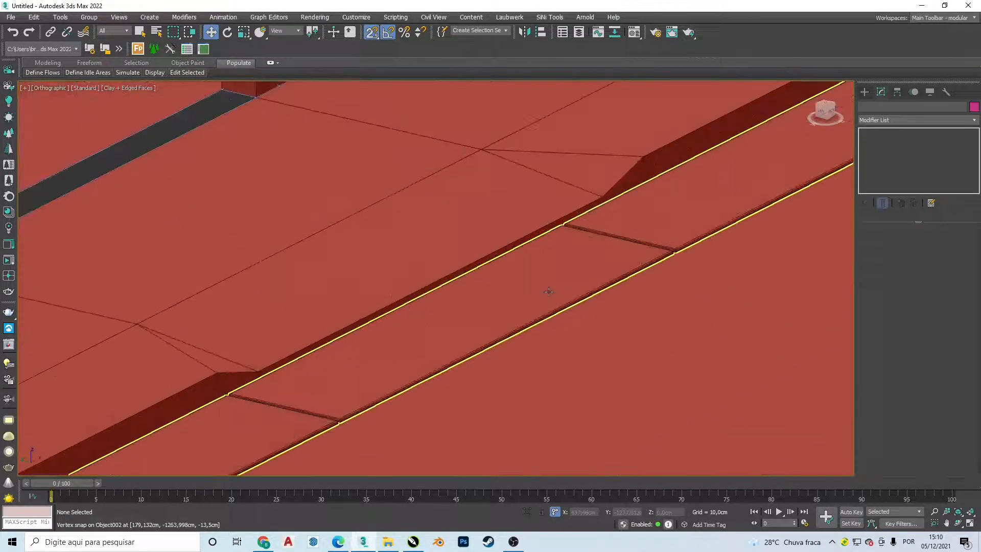
middle_click_drag(647, 216, 702, 178)
scroll(703, 179, "down", 5)
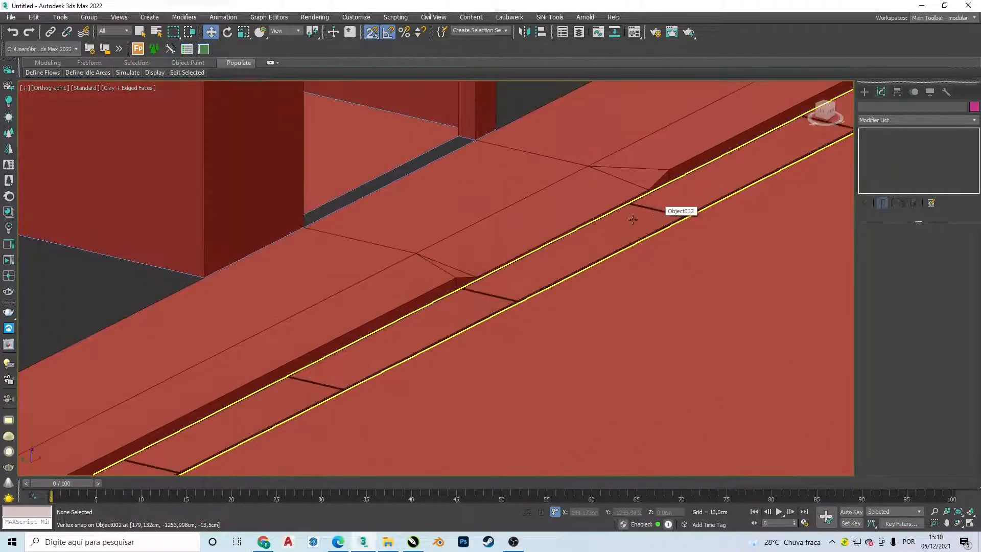
- Detach the sidewalk's five street-side curb face polygons, including those along the driveway ramp, as a cloned object
scroll(648, 211, "up", 3)
left_click(647, 211)
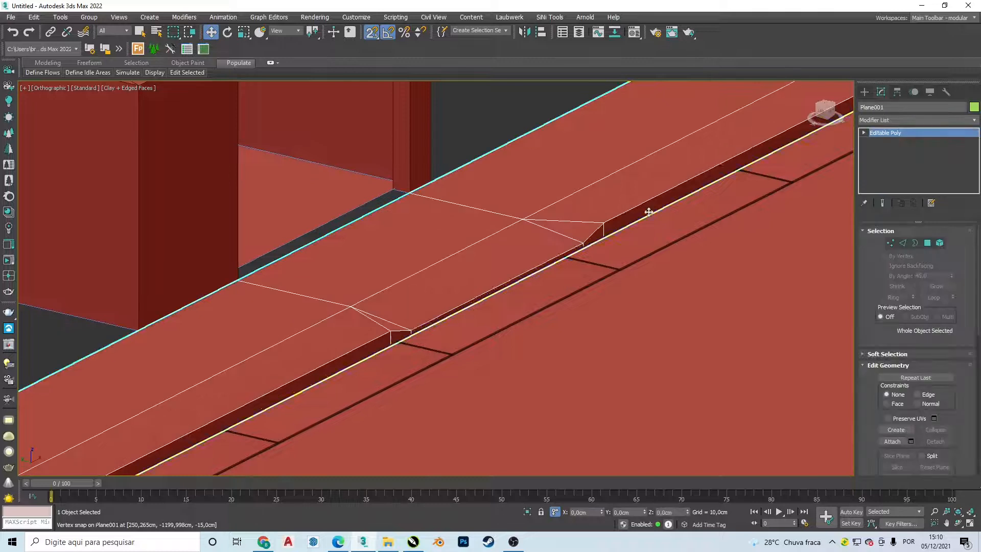
left_click(928, 243)
scroll(593, 240, "up", 3)
left_click(602, 247)
left_click(585, 261, "ctrl")
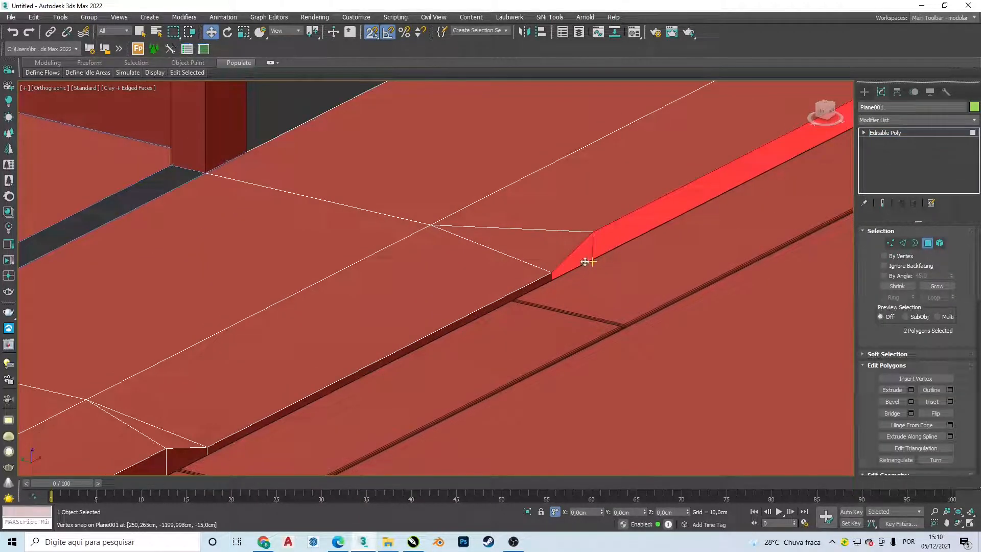
left_click(513, 298, "ctrl")
middle_click_drag(344, 362, 481, 239)
left_click(318, 335, "ctrl")
left_click(279, 352, "ctrl")
middle_click_drag(256, 363, 710, 118)
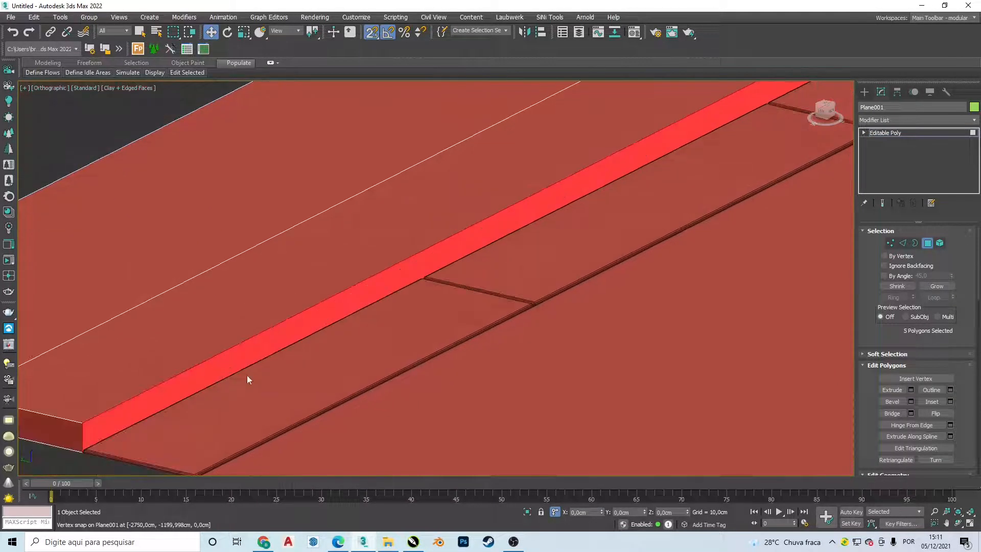
scroll(247, 378, "down", 2)
scroll(963, 396, "down", 5)
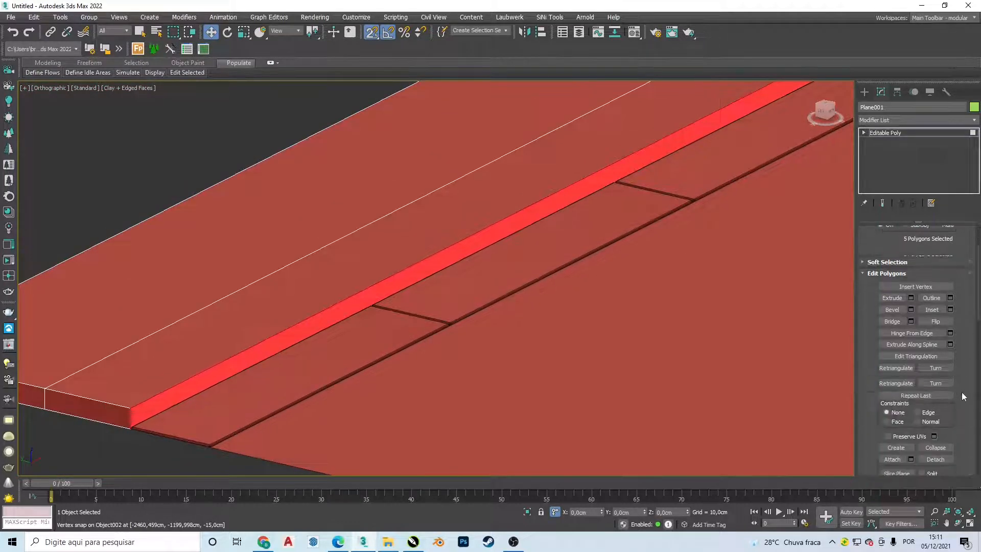
scroll(962, 395, "down", 2)
left_click(935, 413)
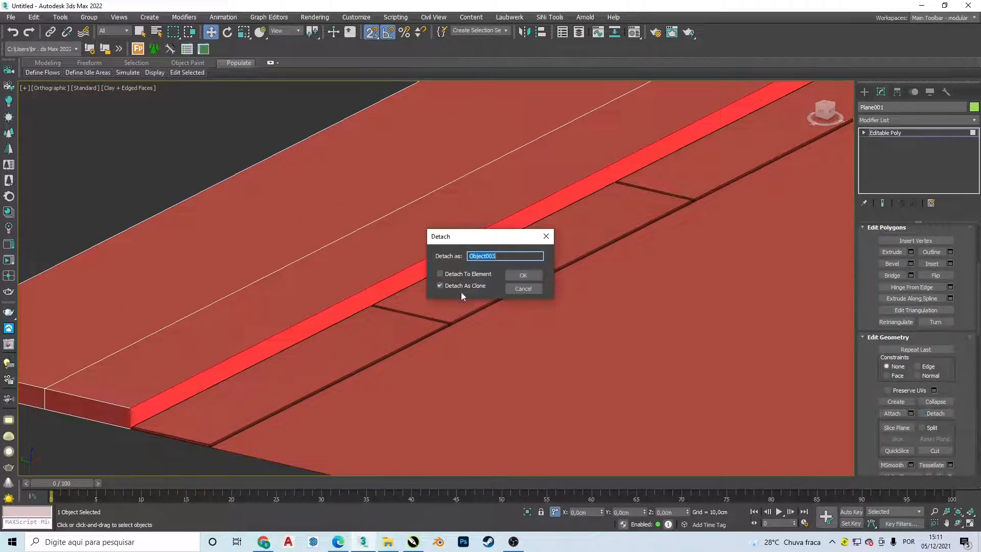
left_click(523, 275)
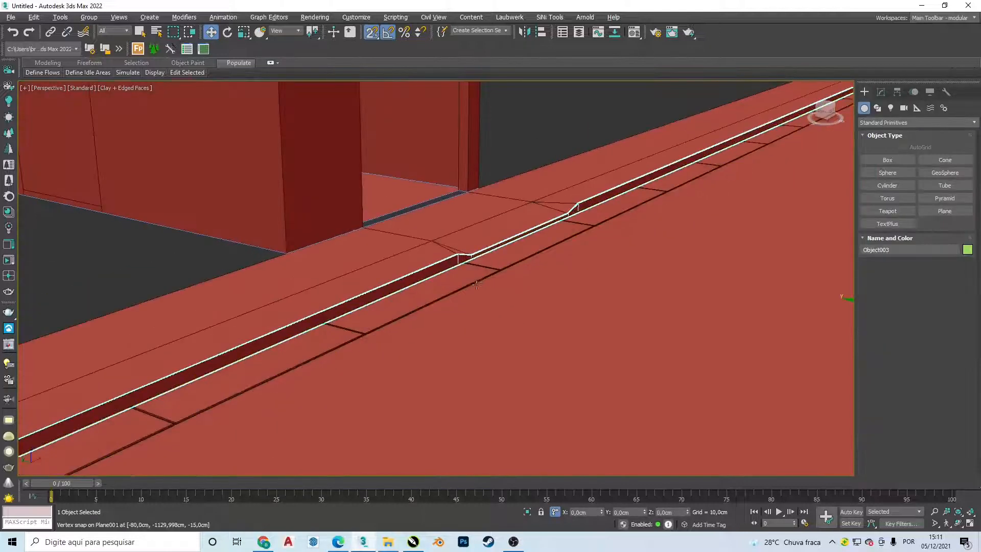
- Apply the FloorGenerator modifier to the detached curb face and inspect its joints near the driveway ramp
middle_click_drag(552, 278, 455, 319, "alt")
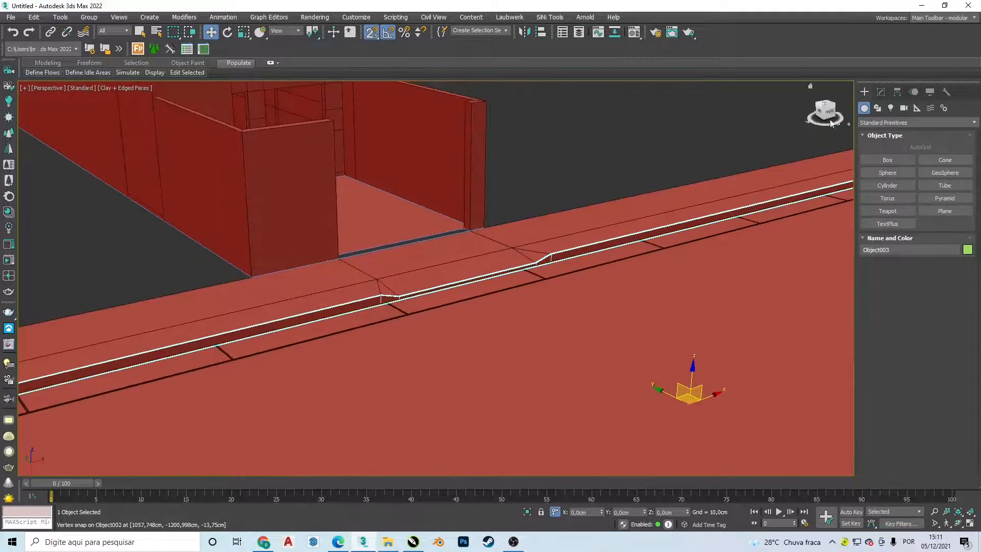
left_click(880, 92)
left_click(903, 120)
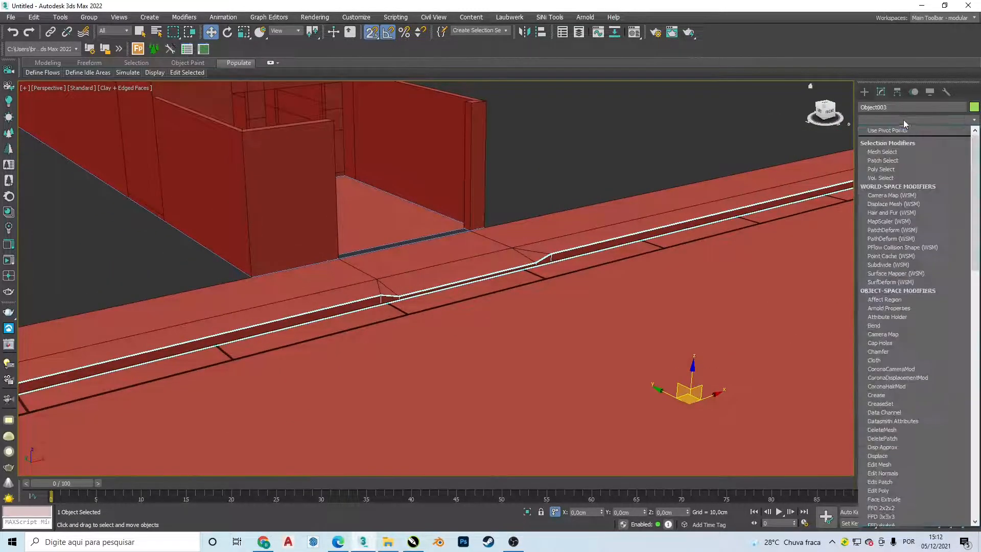
type("flo")
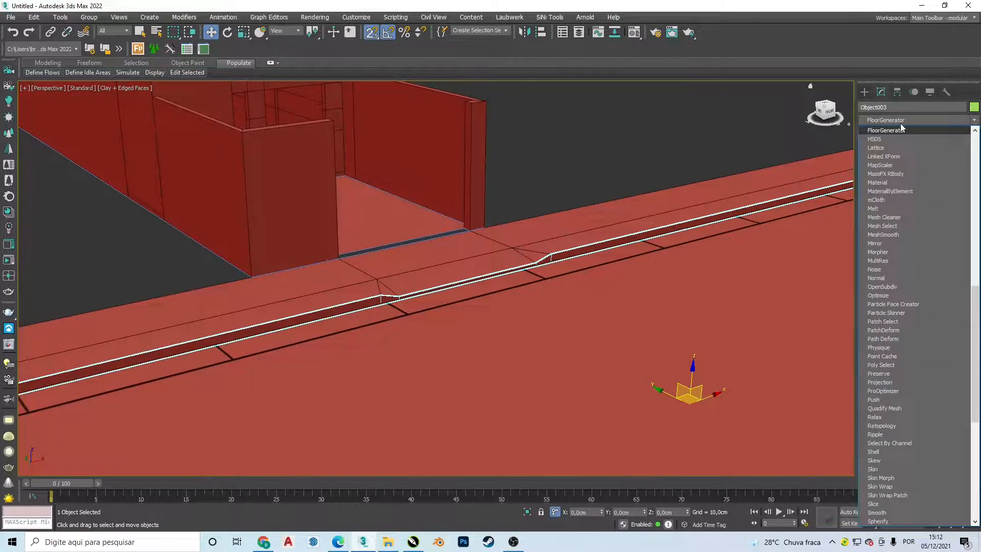
key("Return")
scroll(575, 207, "up", 7)
middle_click_drag(667, 218, 568, 237)
middle_click_drag(801, 191, 679, 256)
scroll(700, 257, "up", 4)
scroll(688, 259, "down", 6)
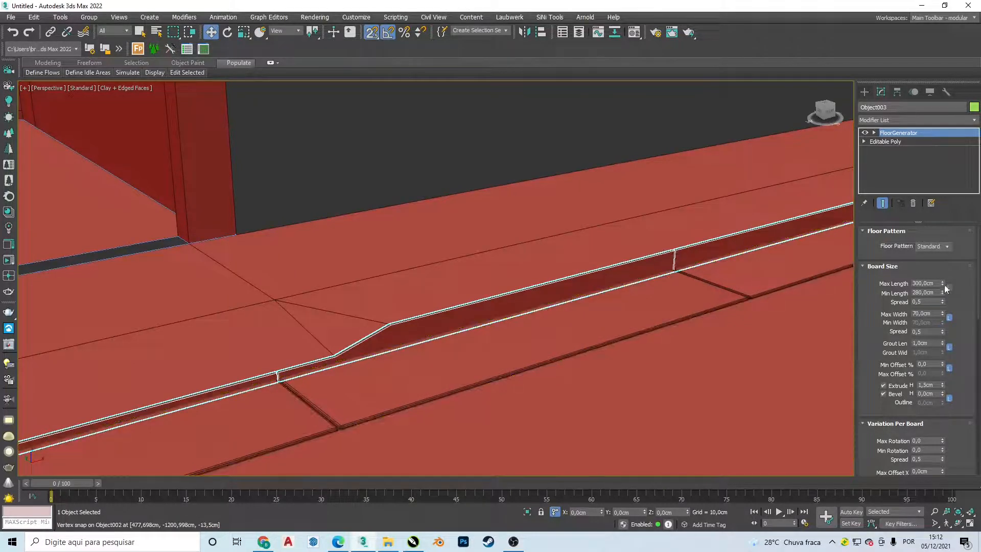
- Set the curb's extrude height to 15 cm
left_click(936, 386)
type("15")
key("Return")
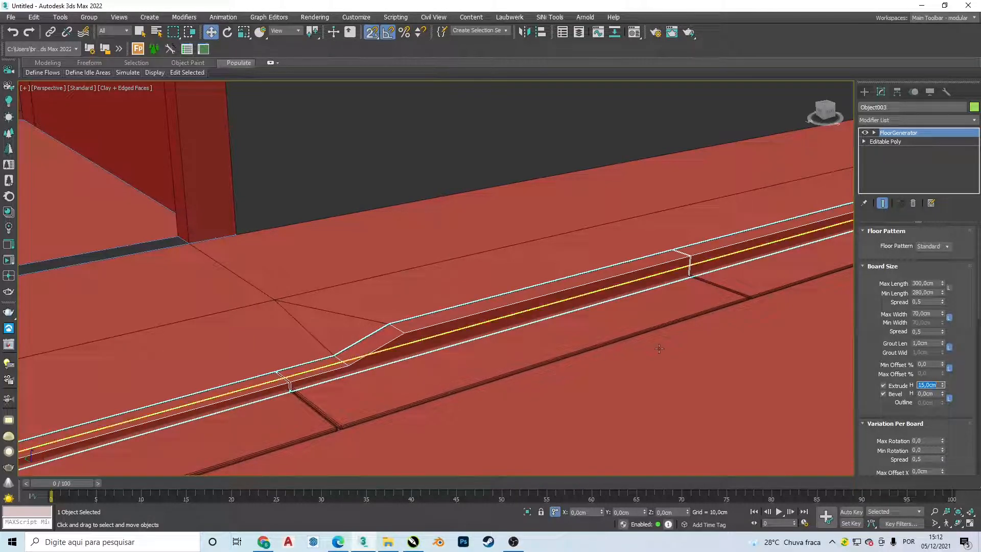
scroll(586, 354, "down", 4)
scroll(607, 308, "up", 5)
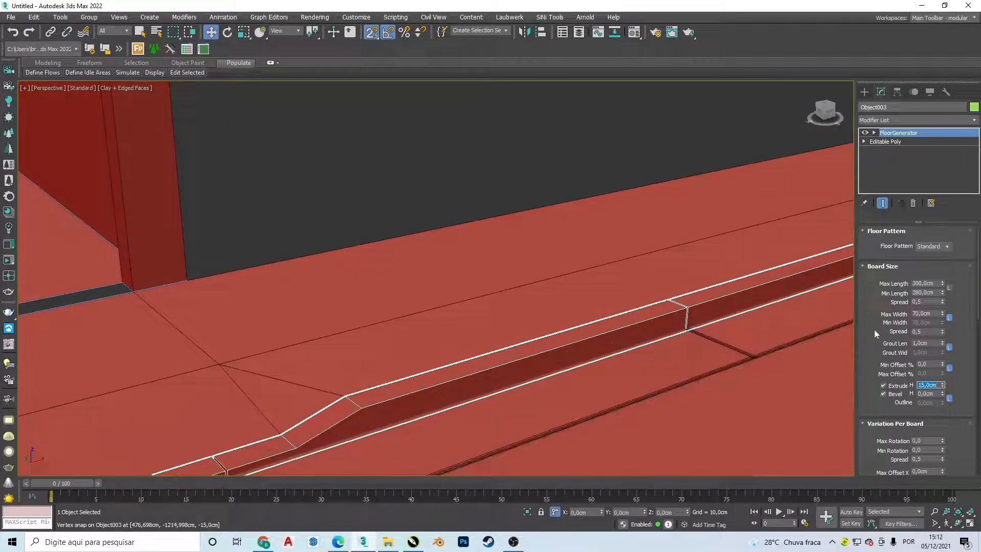
- Set the curb's FloorGenerator maximum board length to 280 cm and minimum board length to 130 cm
left_click(929, 283)
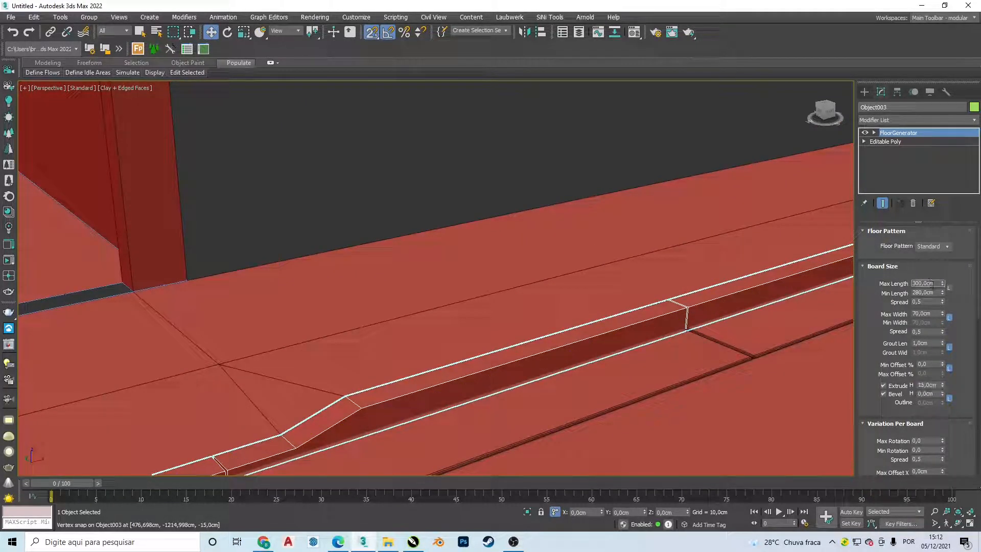
type("280")
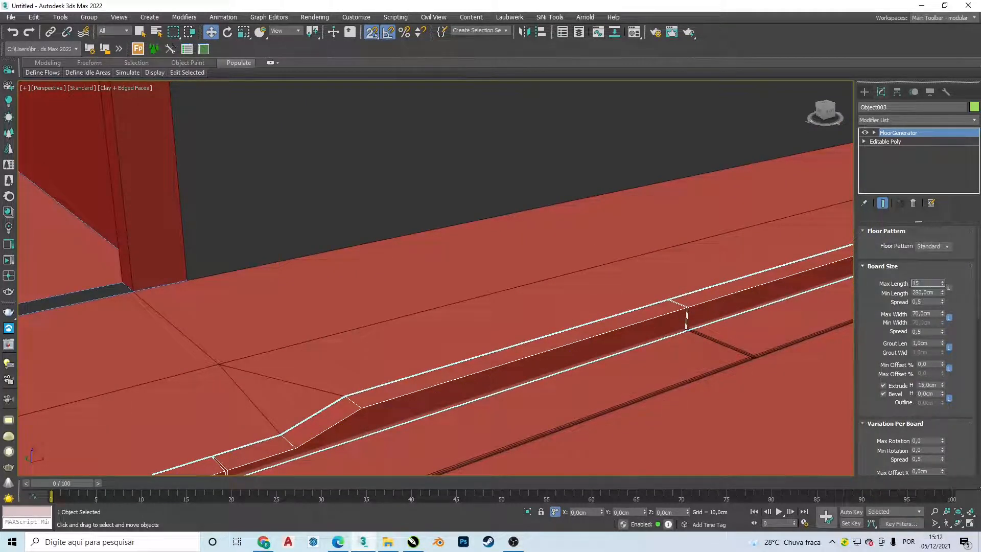
key("Return")
key("Tab")
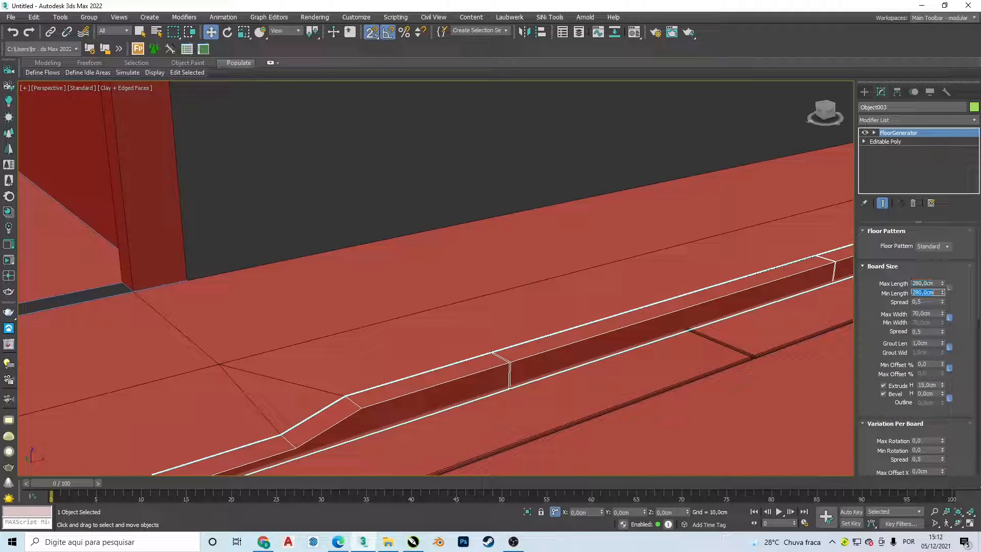
type("130")
key("Return")
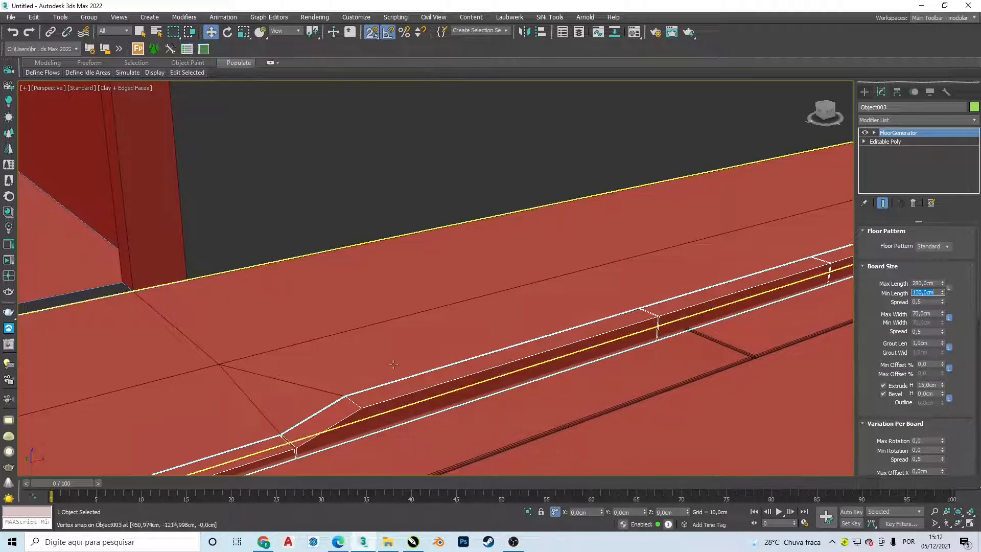
- Set the curb's maximum board length to 150 cm and check the block joints along the driveway ramp
scroll(334, 298, "down", 5)
scroll(334, 298, "up", 6)
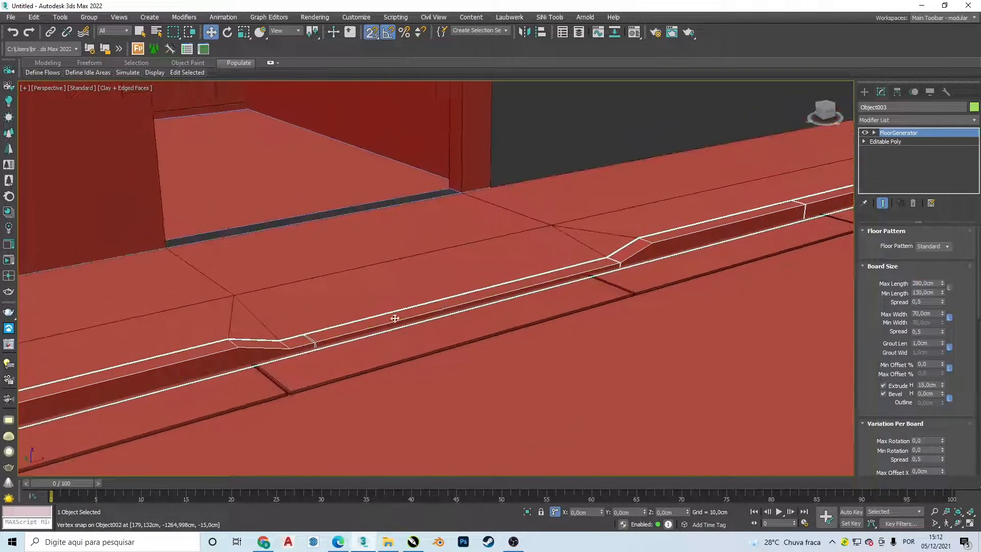
double_click(925, 283)
type("150")
key("Return")
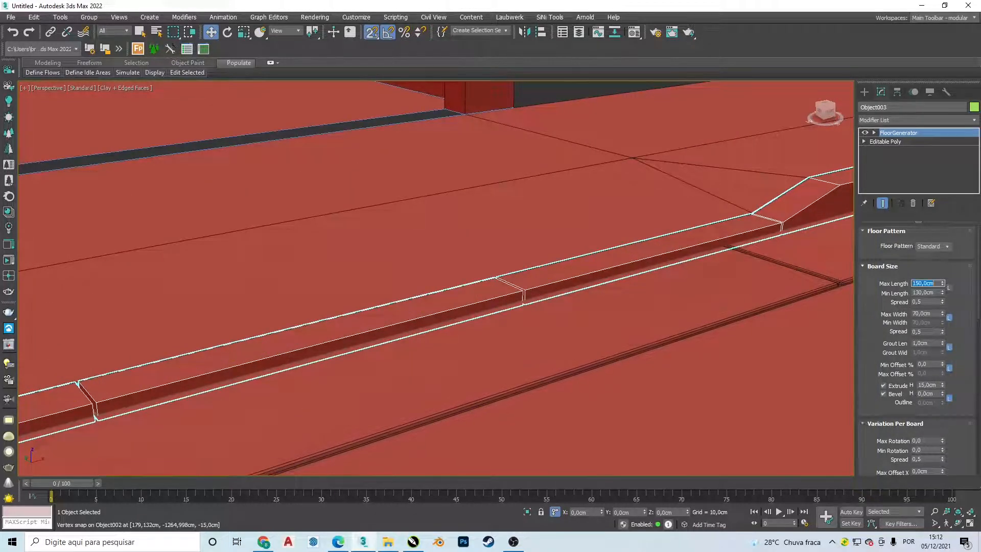
scroll(397, 320, "down", 4)
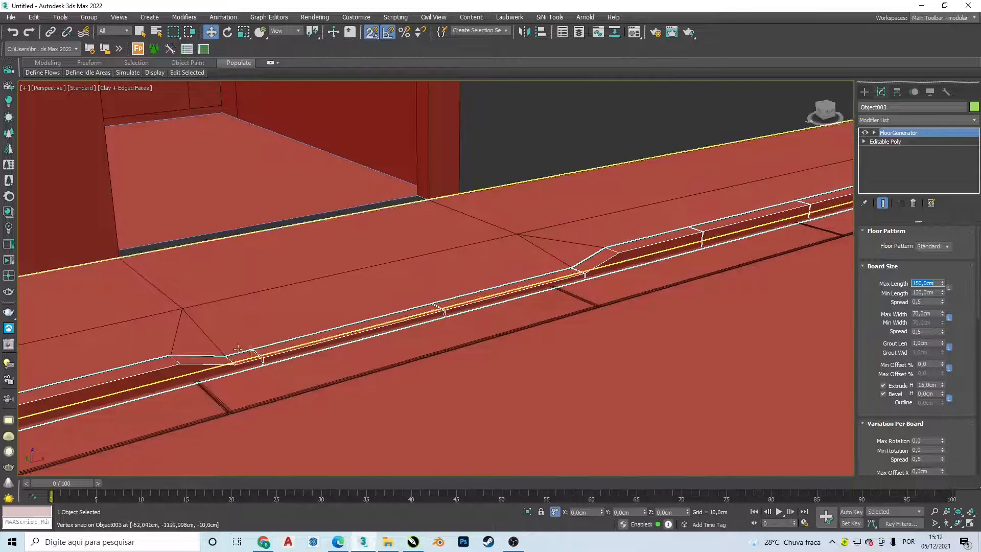
scroll(281, 338, "down", 1)
middle_click_drag(281, 337, 298, 281)
- Examine the curb block joints where the driveway ramp meets the raised sidewalk
left_click(505, 366)
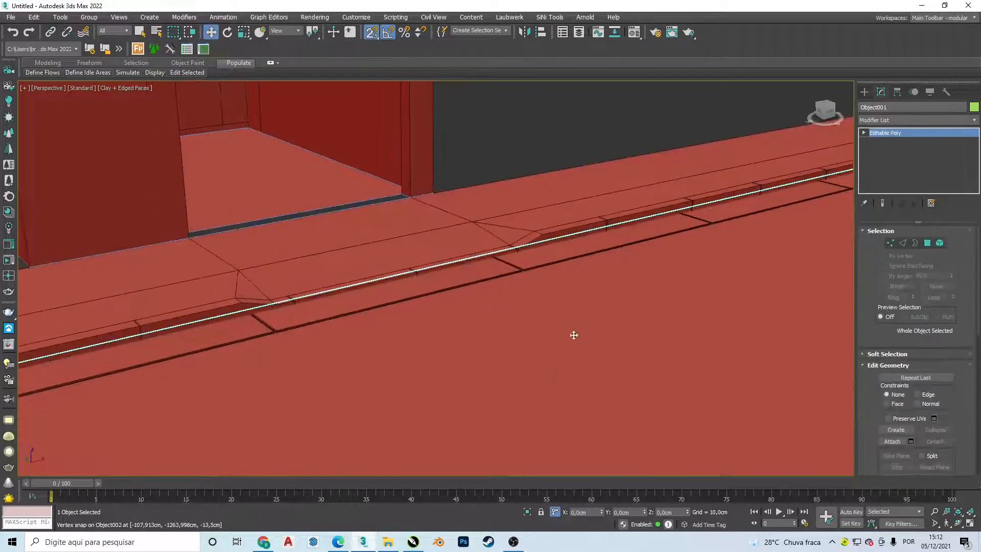
scroll(555, 281, "up", 3)
middle_click_drag(631, 215, 576, 380)
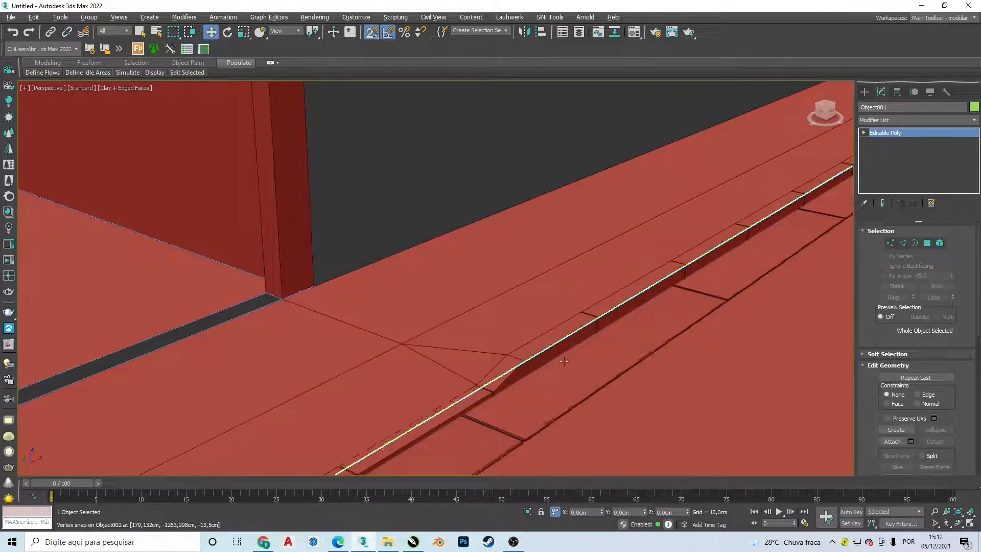
scroll(531, 301, "down", 3)
middle_click_drag(531, 301, 424, 309, "alt")
scroll(602, 315, "up", 2)
middle_click_drag(603, 316, 443, 315)
scroll(443, 315, "down", 2)
key("1")
scroll(642, 271, "up", 5)
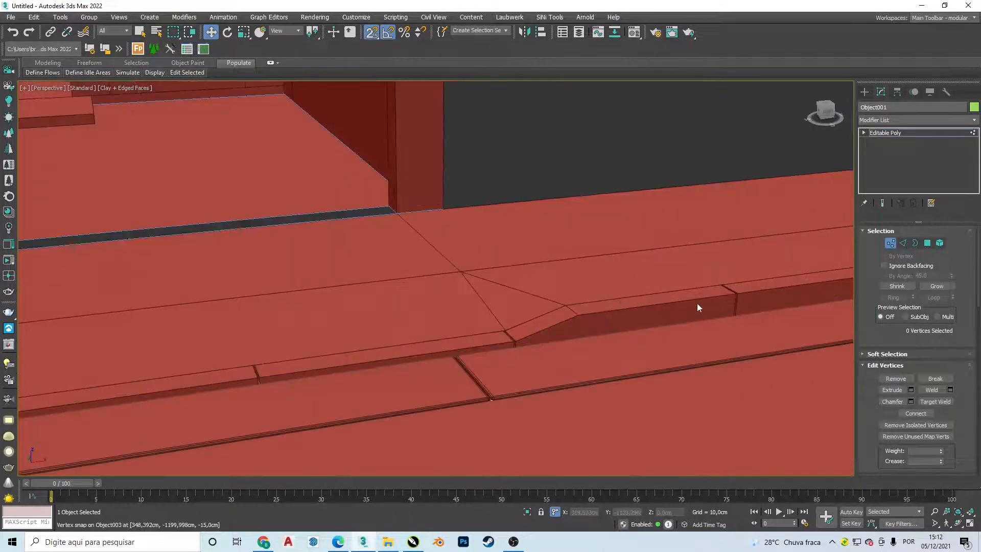
- Set the grout length between the curb blocks to 2 cm in the FloorGenerator modifier
left_click(863, 92)
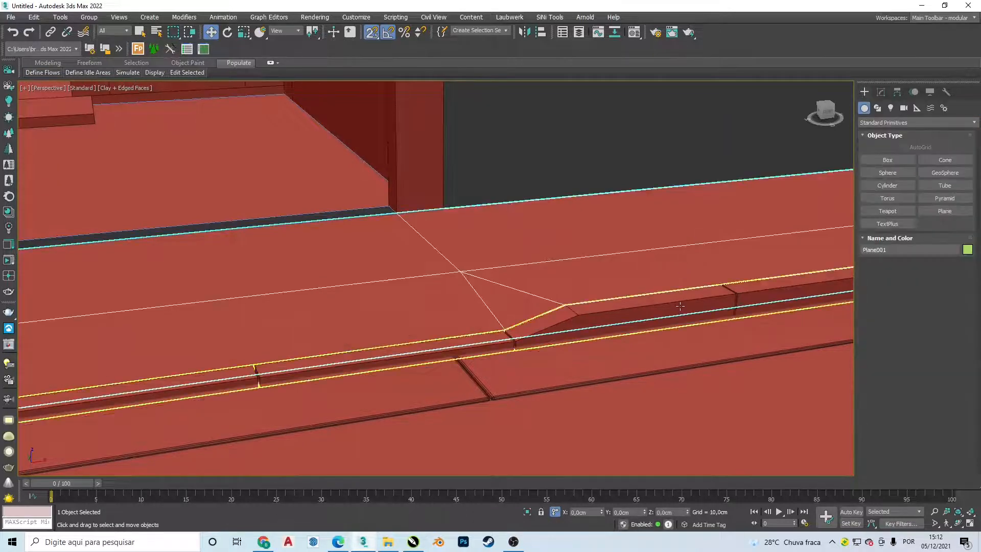
left_click(875, 93)
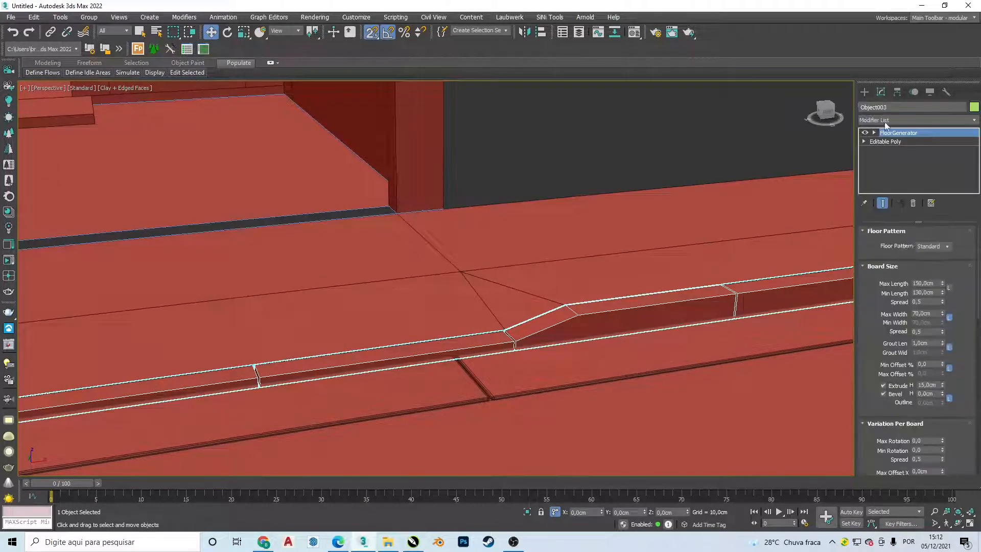
double_click(925, 343)
type("2")
key("Return")
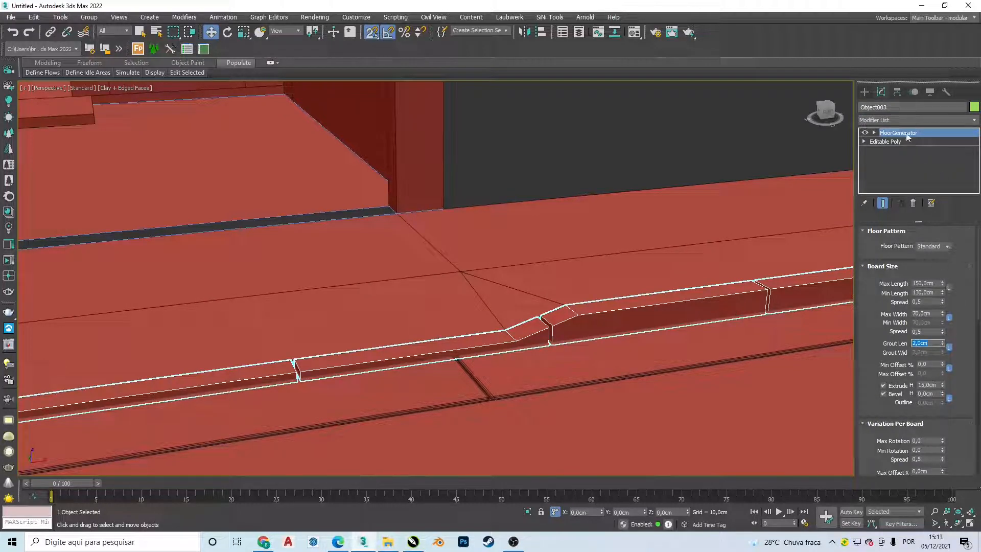
- Add an Edit Poly modifier above FloorGenerator on the curb object
left_click(898, 121)
key("e")
key("e")
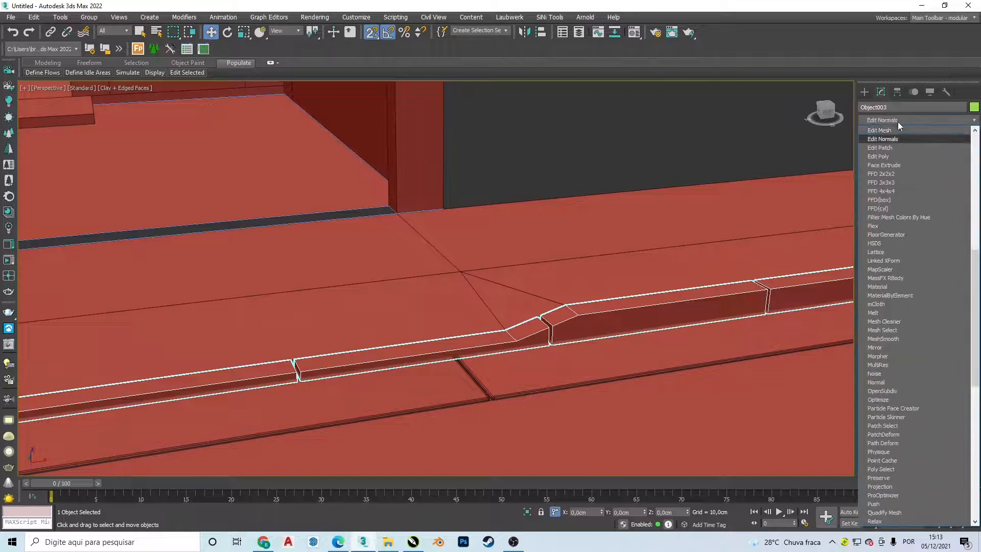
key("e")
key("e")
key("Return")
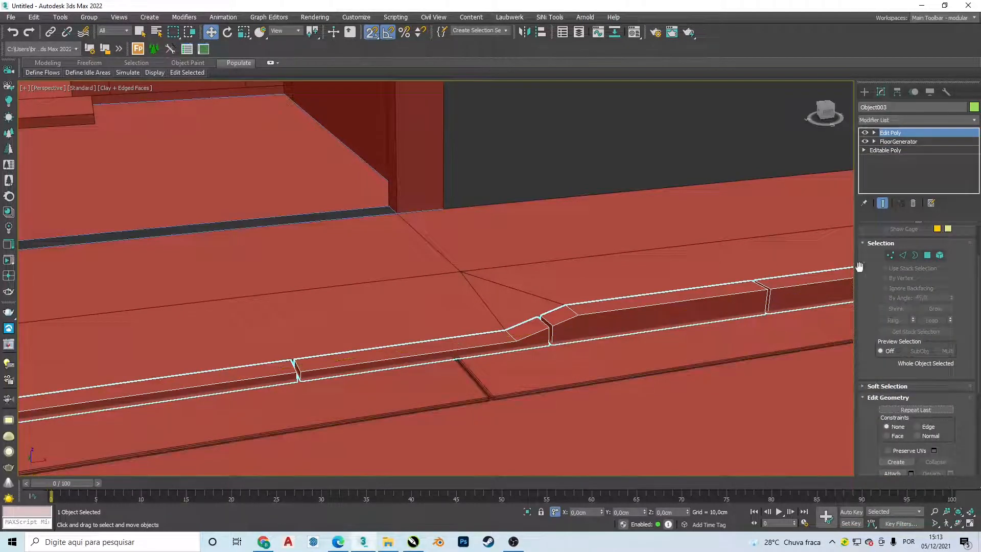
- Weld all vertices of the curb blocks, inspect a joint up close and leave vertex editing
left_click(890, 257)
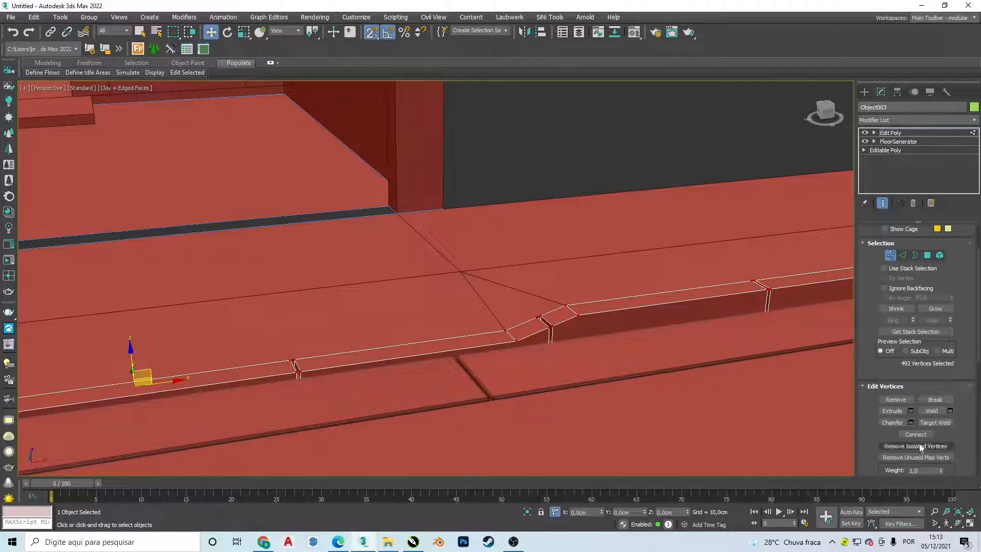
left_click(935, 411)
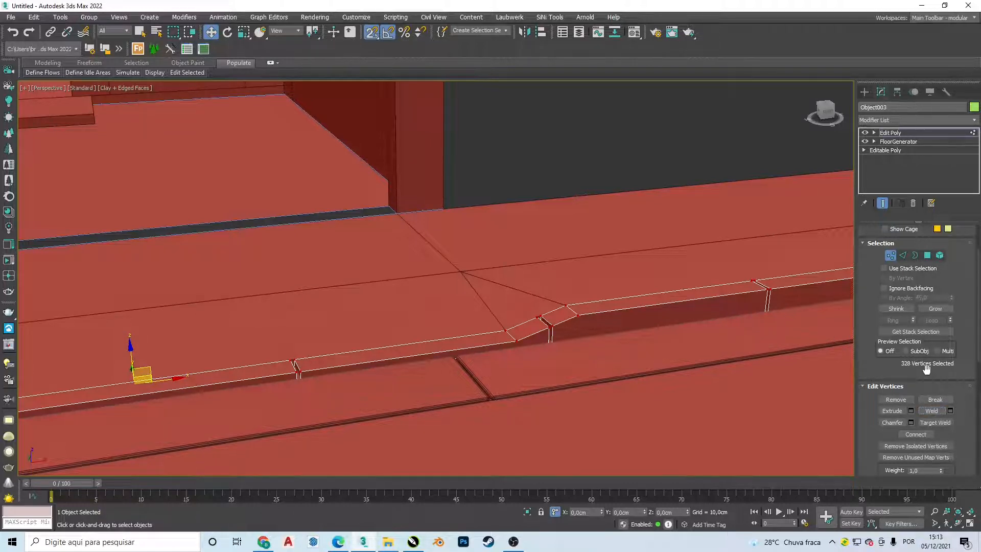
scroll(573, 303, "up", 3)
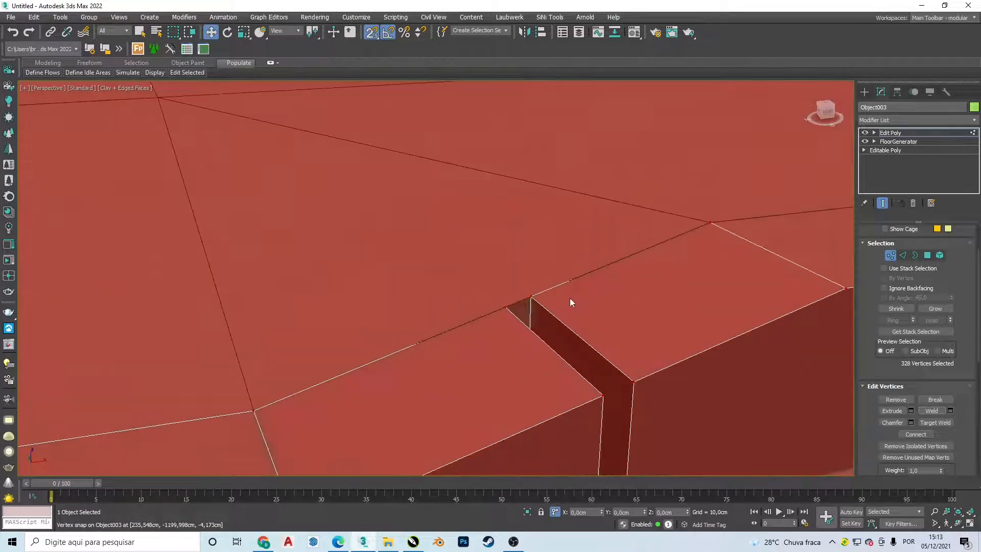
scroll(567, 309, "down", 1)
scroll(562, 319, "down", 3)
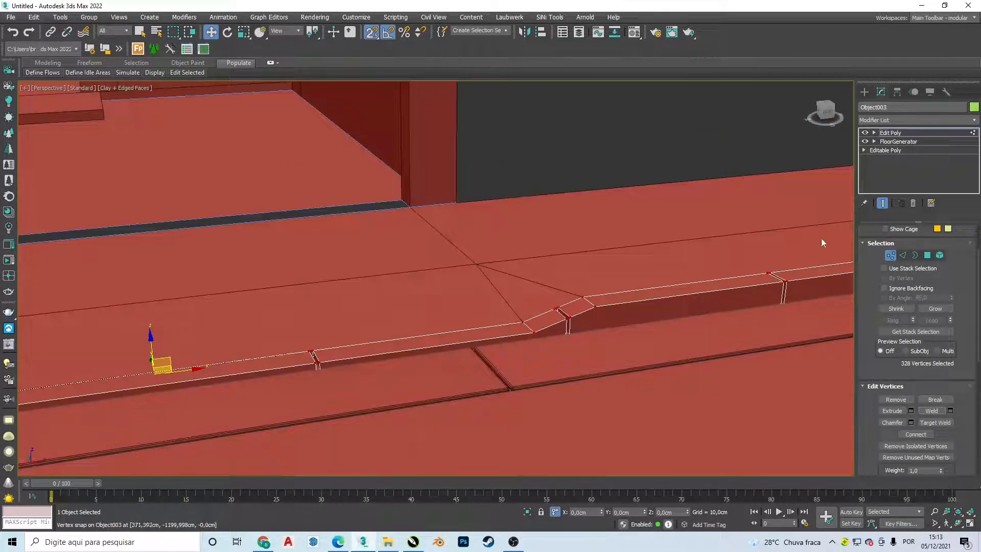
left_click(889, 255)
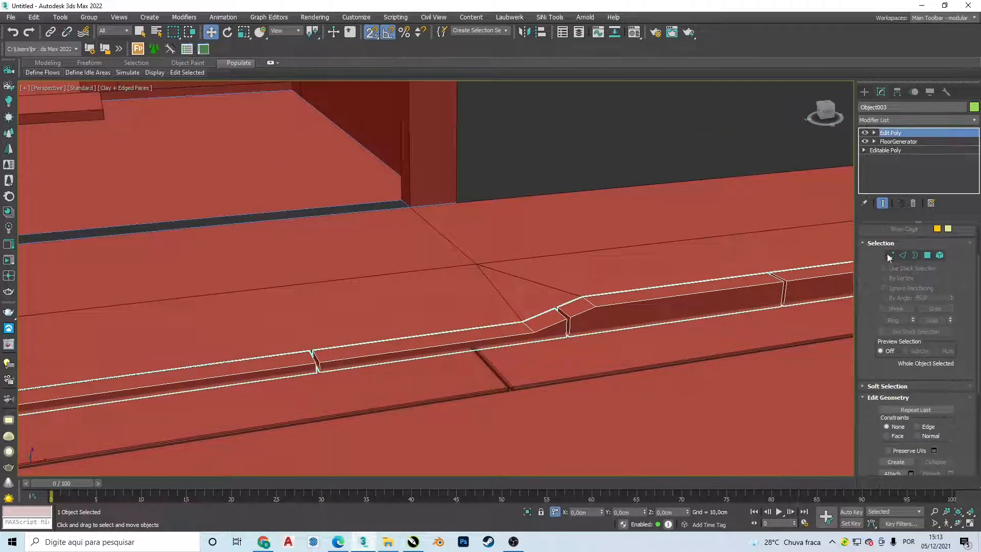
- Apply a Chamfer modifier to the curb blocks with an amount of 2 cm and 2 segments
left_click(903, 121)
type("ch")
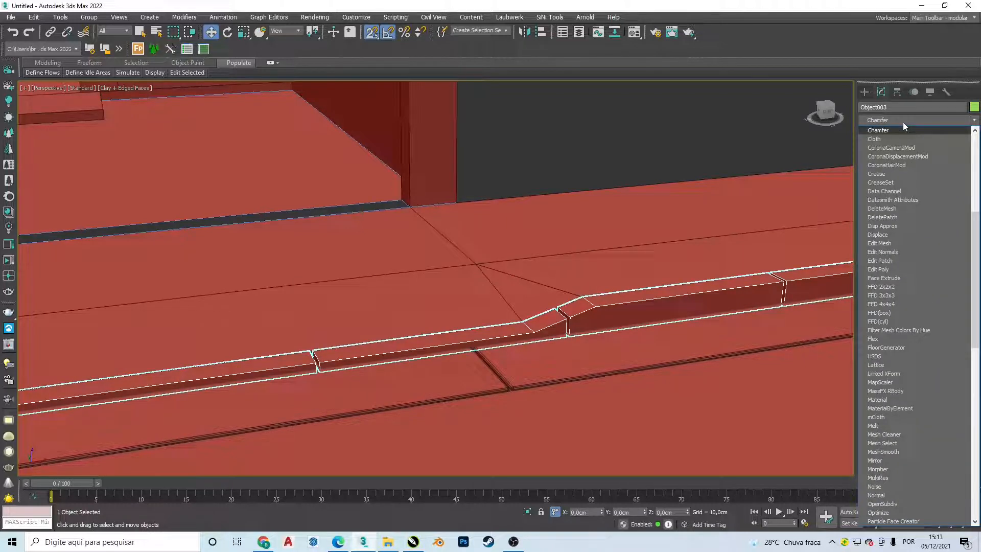
key("Return")
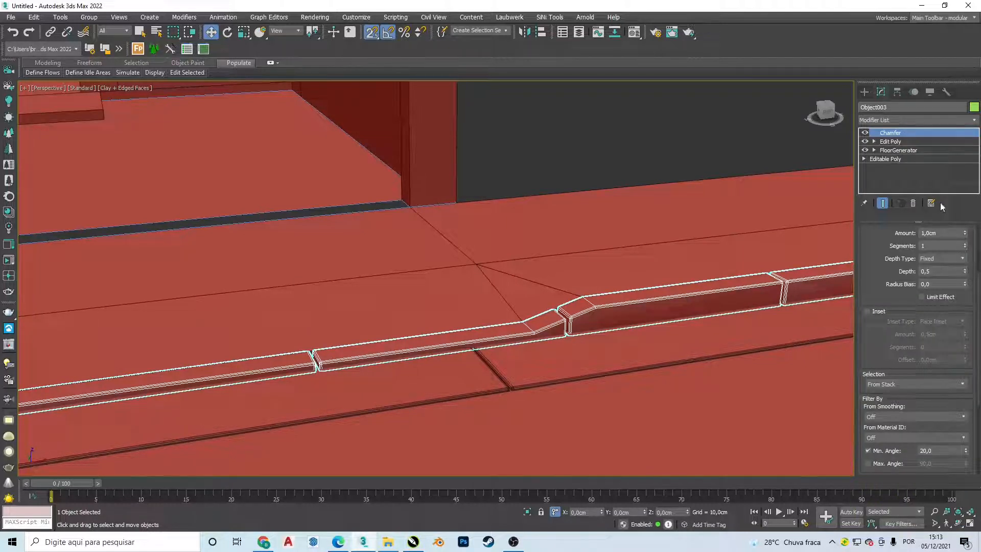
scroll(975, 266, "up", 1)
double_click(945, 248)
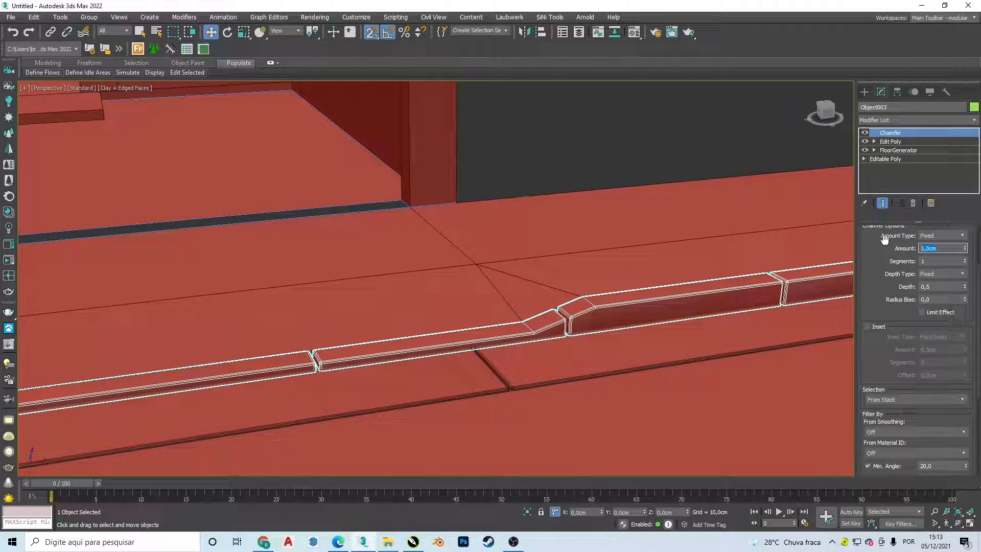
type("2")
key("Return")
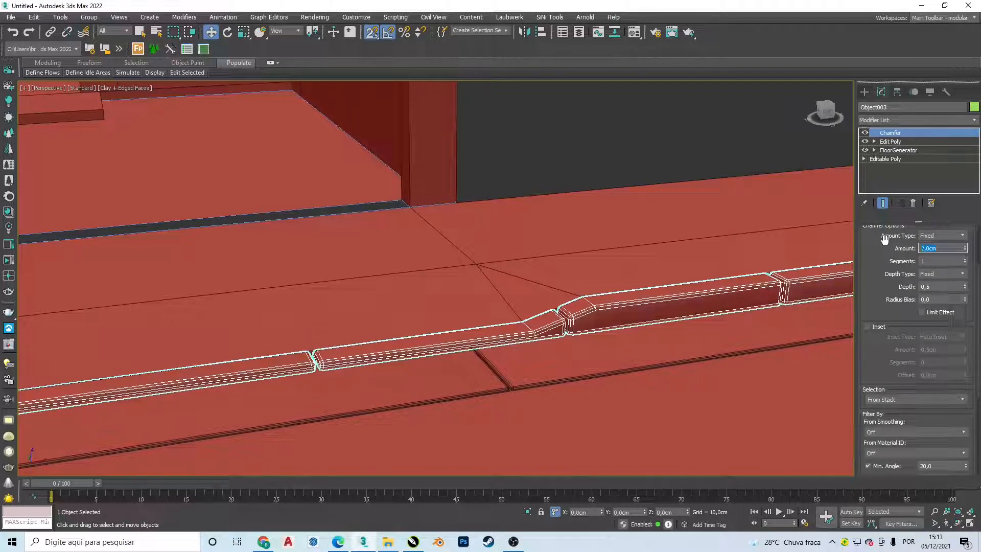
key("Tab")
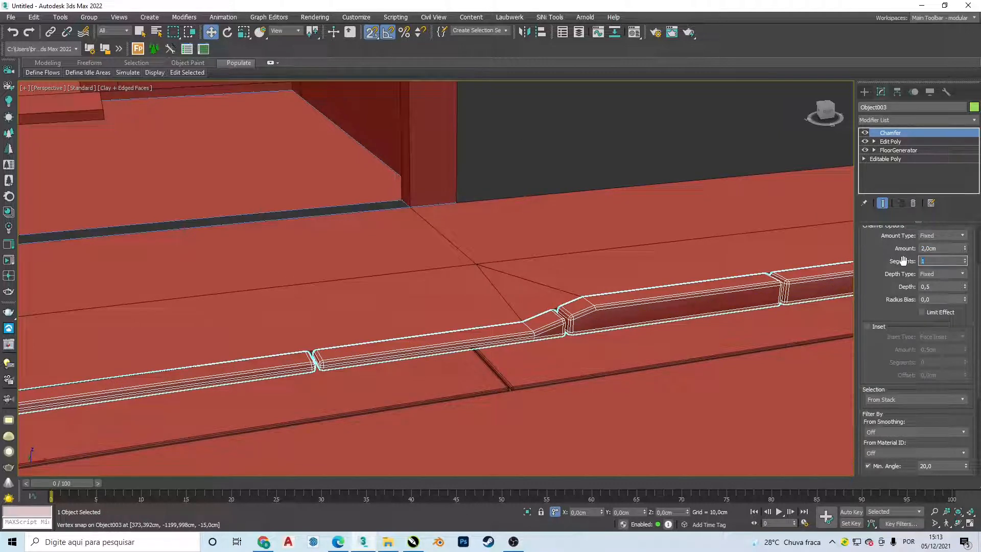
- Inspect the chamfered curb blocks with nothing selected and compare their Chamfer settings with the gutter strip's
left_click(580, 120)
scroll(571, 153, "down", 5)
scroll(571, 156, "up", 5)
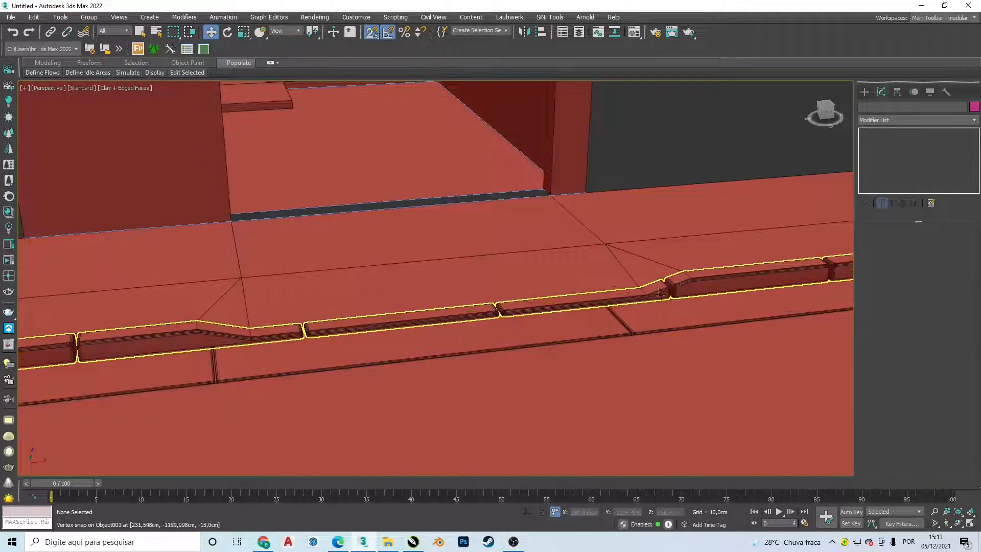
scroll(700, 271, "up", 2)
scroll(580, 298, "down", 4)
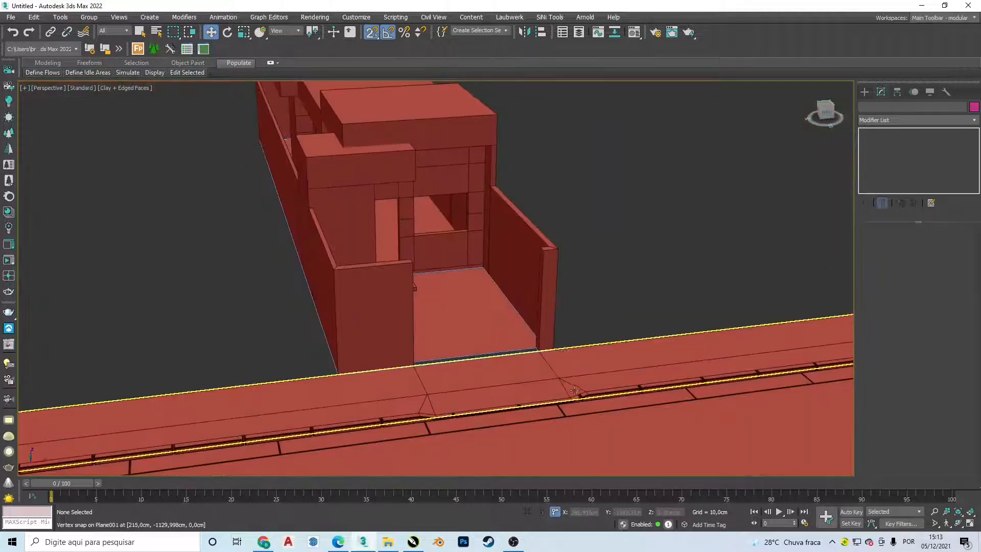
left_click(615, 398)
scroll(616, 397, "up", 3)
left_click(647, 368)
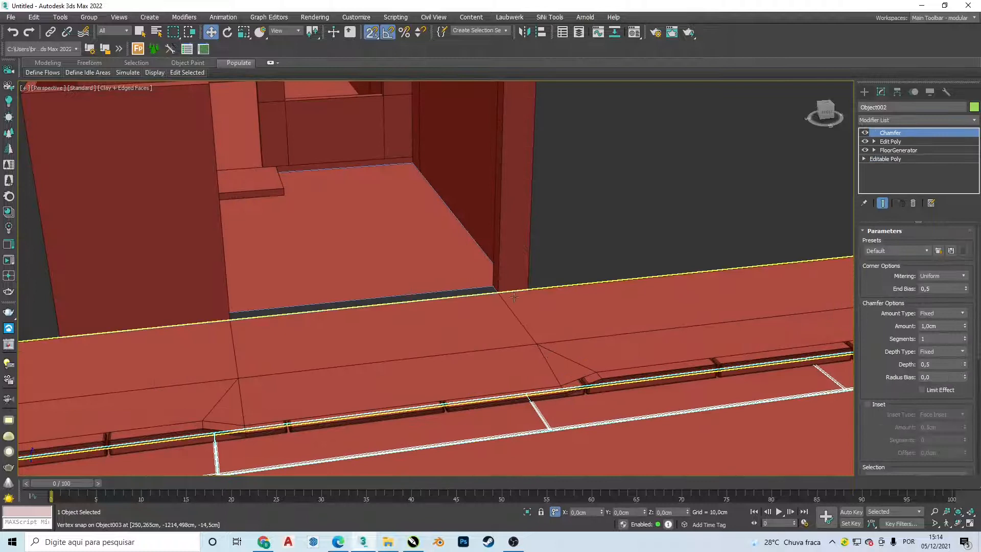
left_click(646, 367)
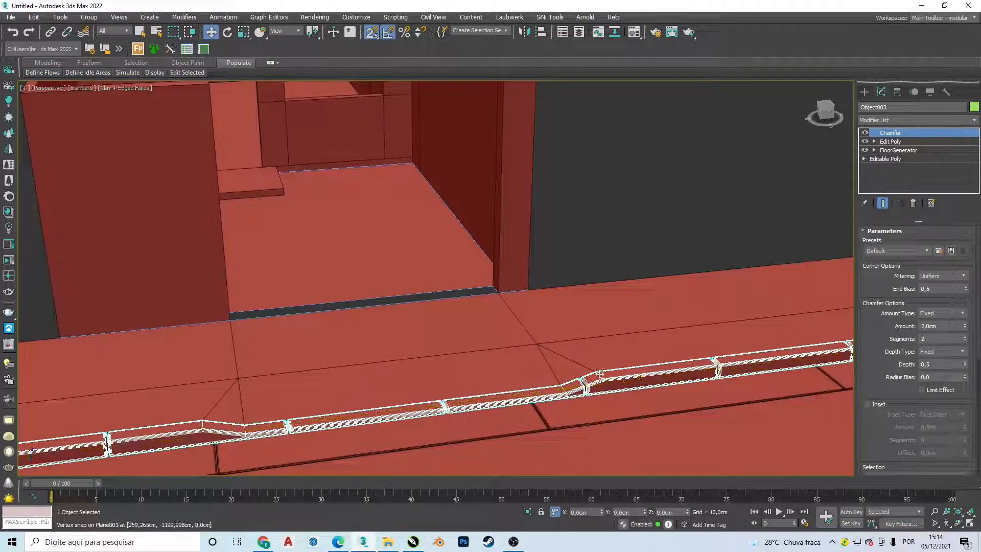
- Examine the house entrance and the empty ground beside the house from several angles
middle_click_drag(480, 342, 508, 348)
middle_click_drag(495, 305, 575, 367, "alt")
left_click(557, 366)
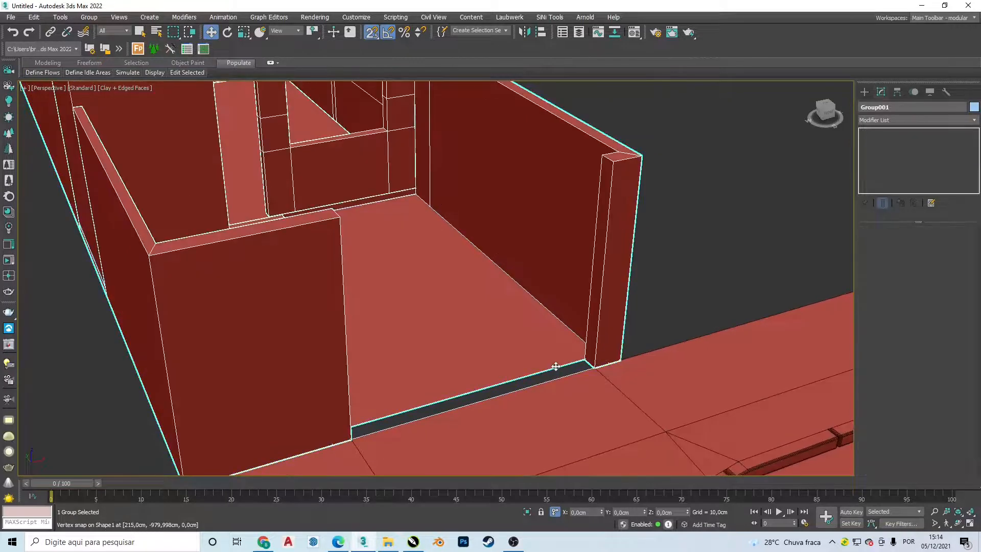
key("t")
scroll(651, 312, "down", 5)
left_click(705, 276)
middle_click_drag(652, 317, 678, 235, "alt")
scroll(664, 271, "up", 5)
middle_click_drag(667, 276, 596, 295)
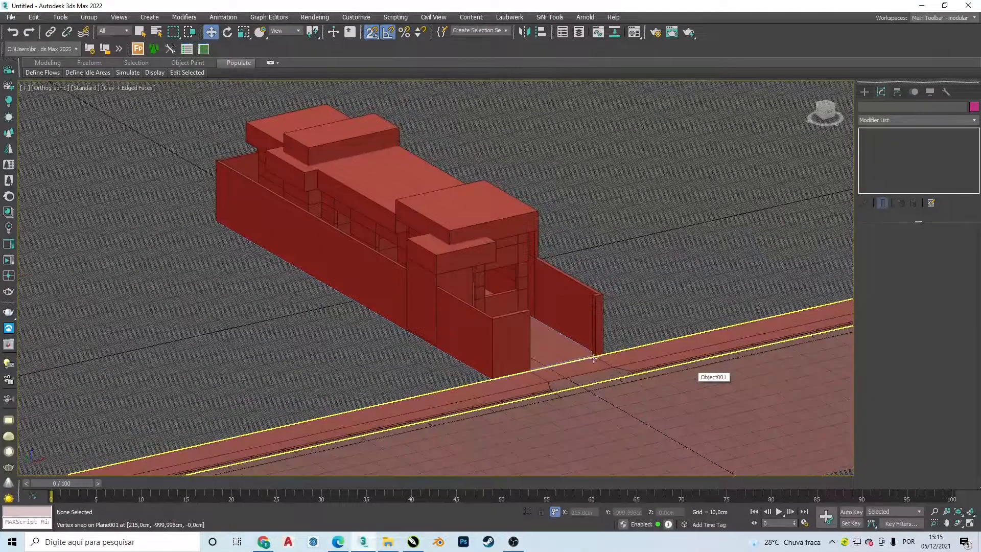
middle_click_drag(689, 377, 607, 320, "alt")
- Draw two planes in the top view flanking the house, from its rear edge to the sidewalk and street ends, the second about 2000 by 2500 cm
key("t")
scroll(622, 245, "down", 3)
middle_click_drag(622, 246, 532, 264)
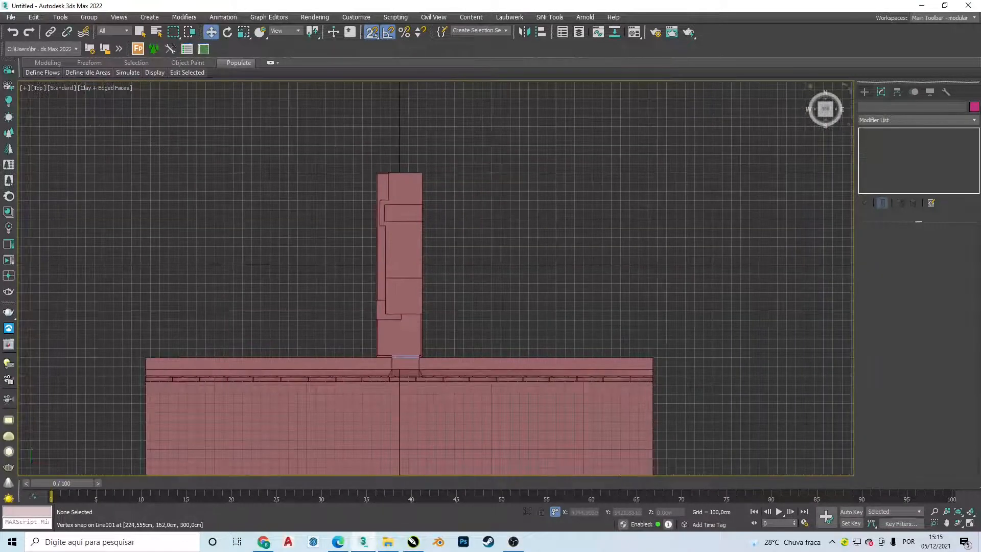
left_click(864, 92)
left_click(942, 212)
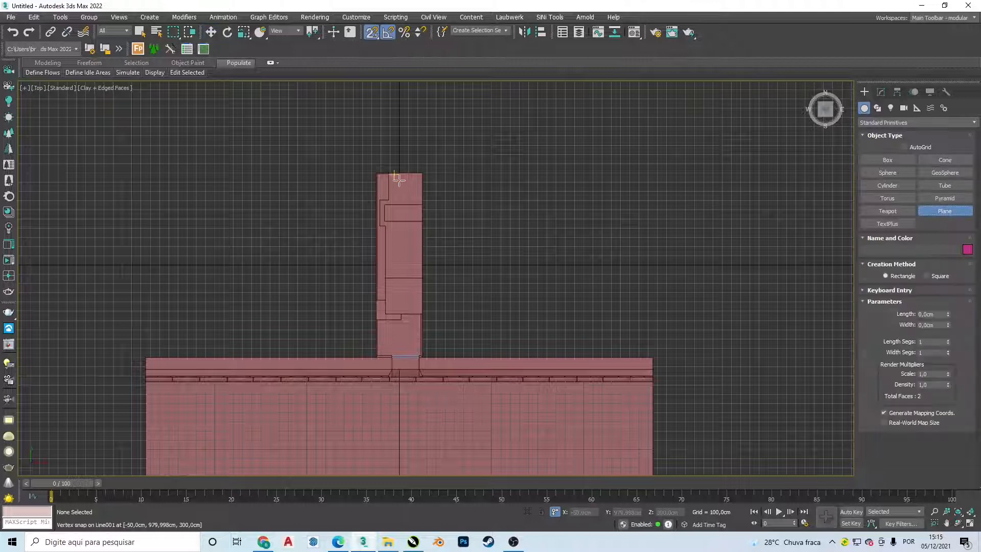
left_click_drag(422, 173, 448, 181)
left_click_drag(662, 339, 653, 357)
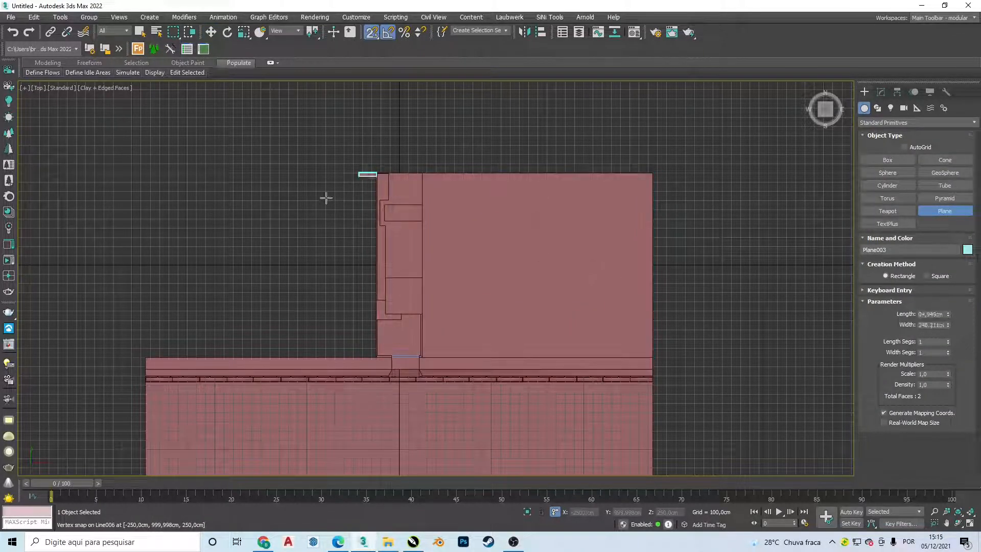
left_click_drag(376, 173, 146, 357)
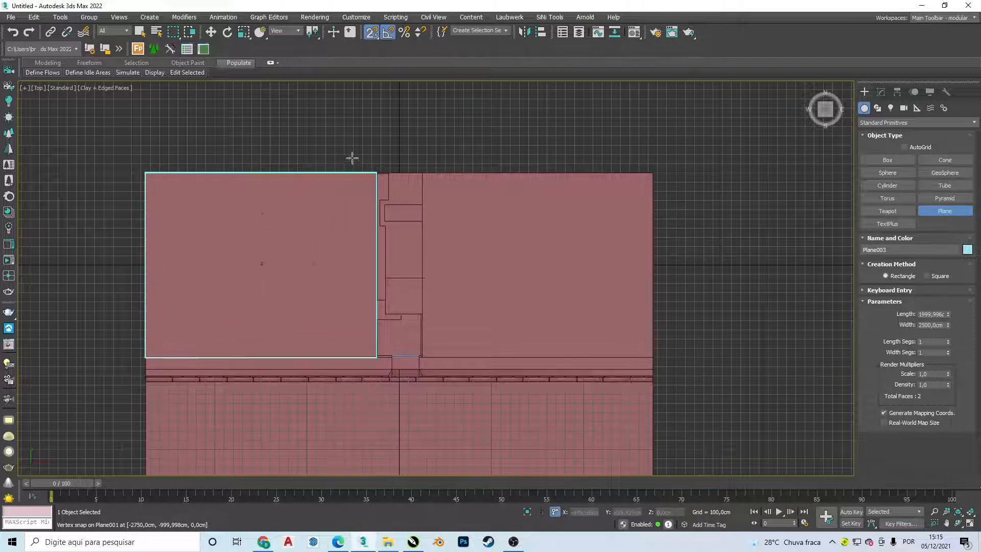
- Clear the selection and examine the new ground planes around the house and street from angled views
key("w")
left_click(335, 155)
middle_click_drag(334, 156, 369, 122, "alt")
scroll(453, 159, "up", 2)
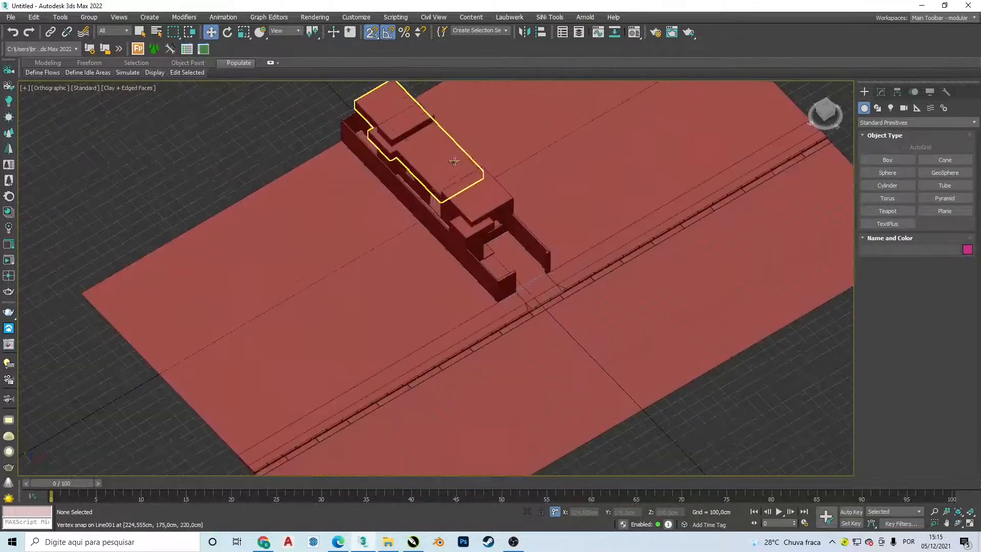
middle_click_drag(453, 159, 397, 211, "alt")
scroll(397, 211, "up", 3)
scroll(396, 211, "down", 2)
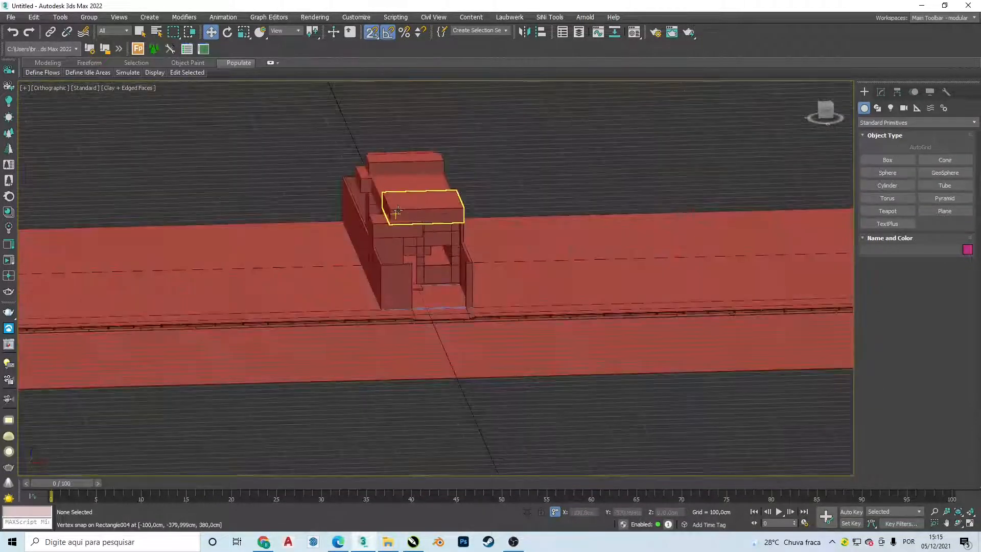
- Start placing a CoronaCam in the top view, over the street in front of the house
key("t")
scroll(401, 210, "down", 5)
scroll(407, 212, "up", 3)
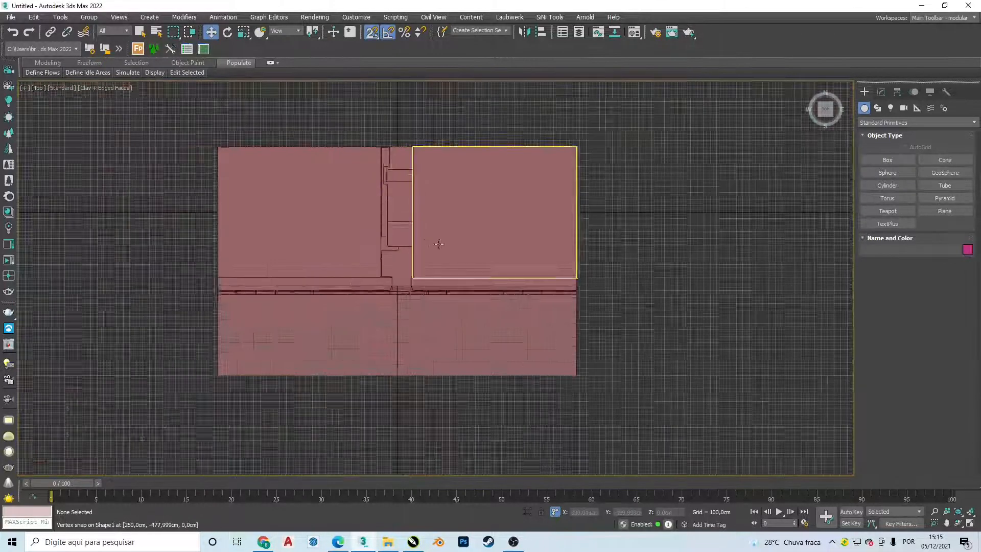
scroll(437, 243, "up", 3)
middle_click_drag(668, 184, 647, 257)
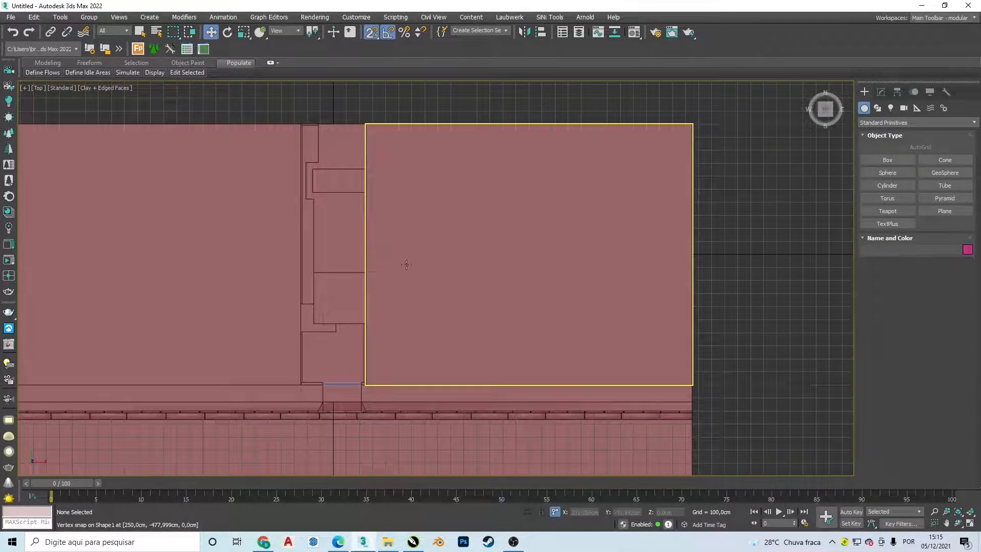
middle_click_drag(405, 267, 377, 171)
left_click(904, 108)
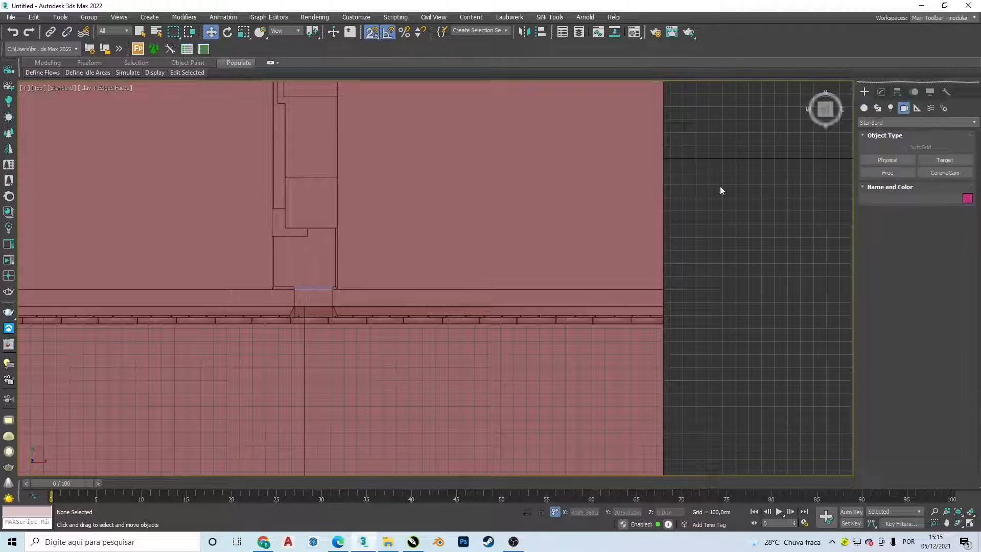
left_click(939, 175)
scroll(523, 369, "down", 1)
scroll(442, 366, "down", 2)
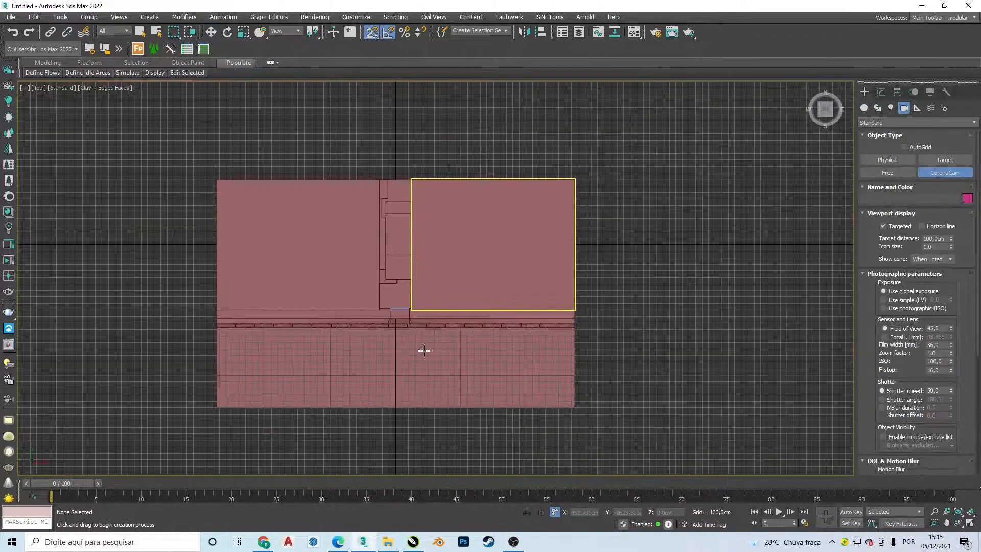
scroll(391, 393, "up", 1)
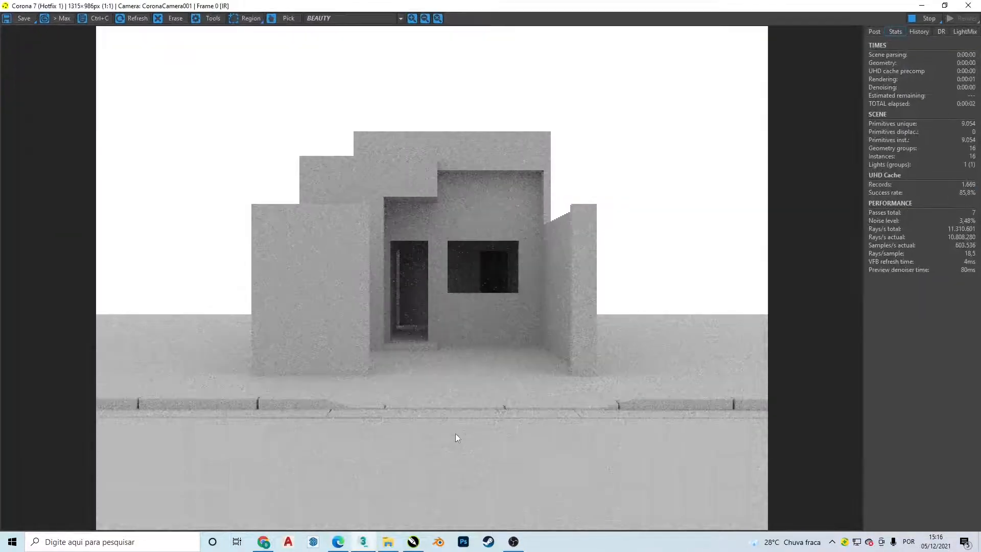
- Inspect the curb, gutter and driveway ramp up close in the Corona camera render and stop the interactive rendering
scroll(447, 436, "up", 1)
middle_click_drag(577, 400, 535, 413)
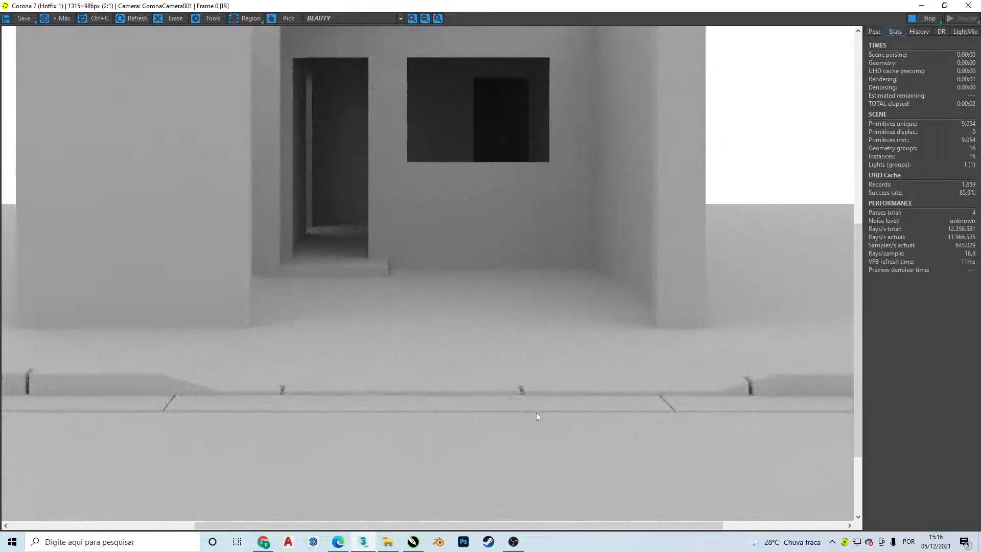
scroll(532, 388, "down", 1)
scroll(635, 401, "up", 1)
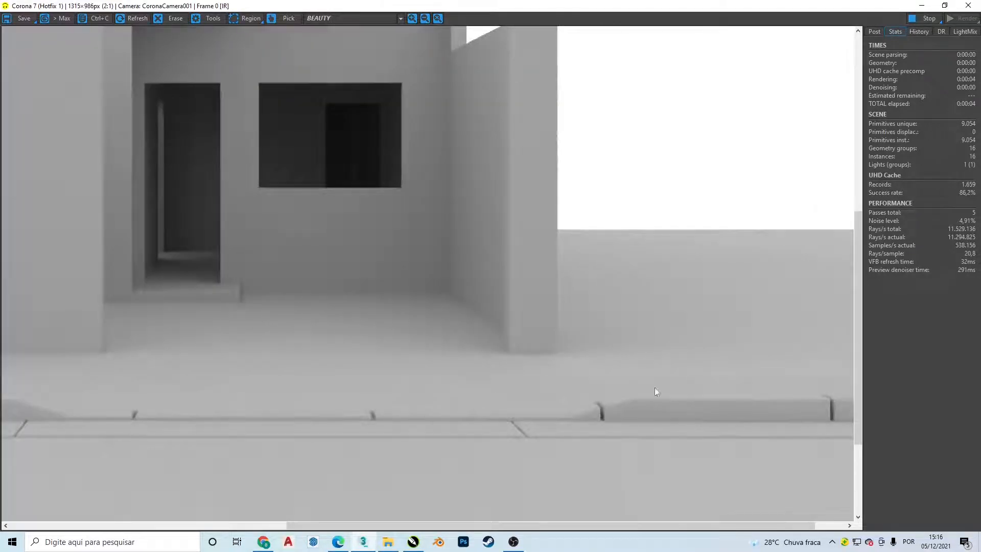
scroll(500, 349, "down", 1)
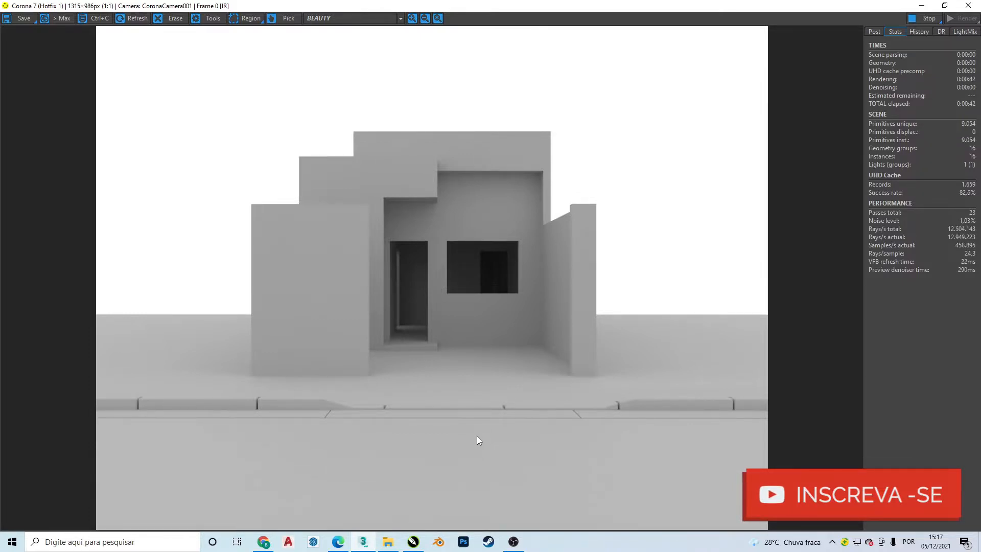
left_click(929, 18)
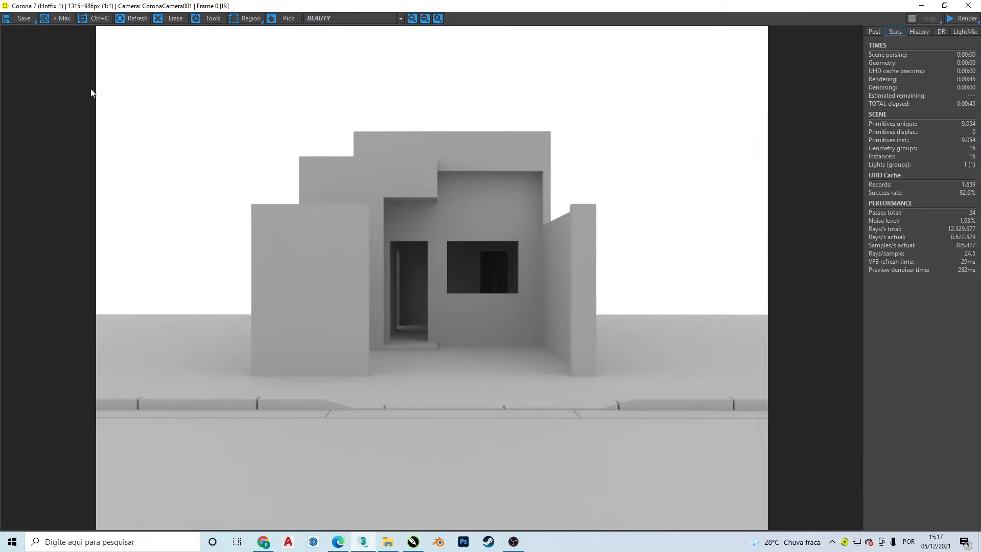